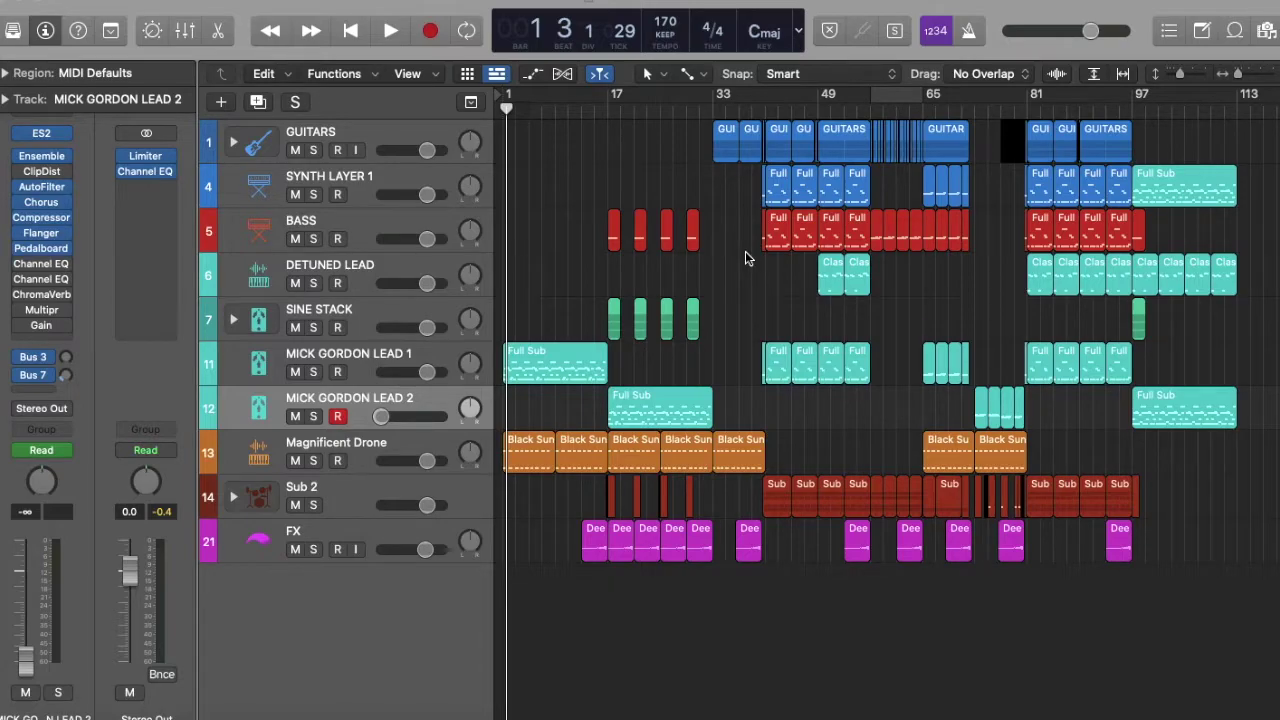
Solo the GUITARS track stack, zoom in on its regions and expand it to show GUITAR L and GUITAR R
left_click(313, 150)
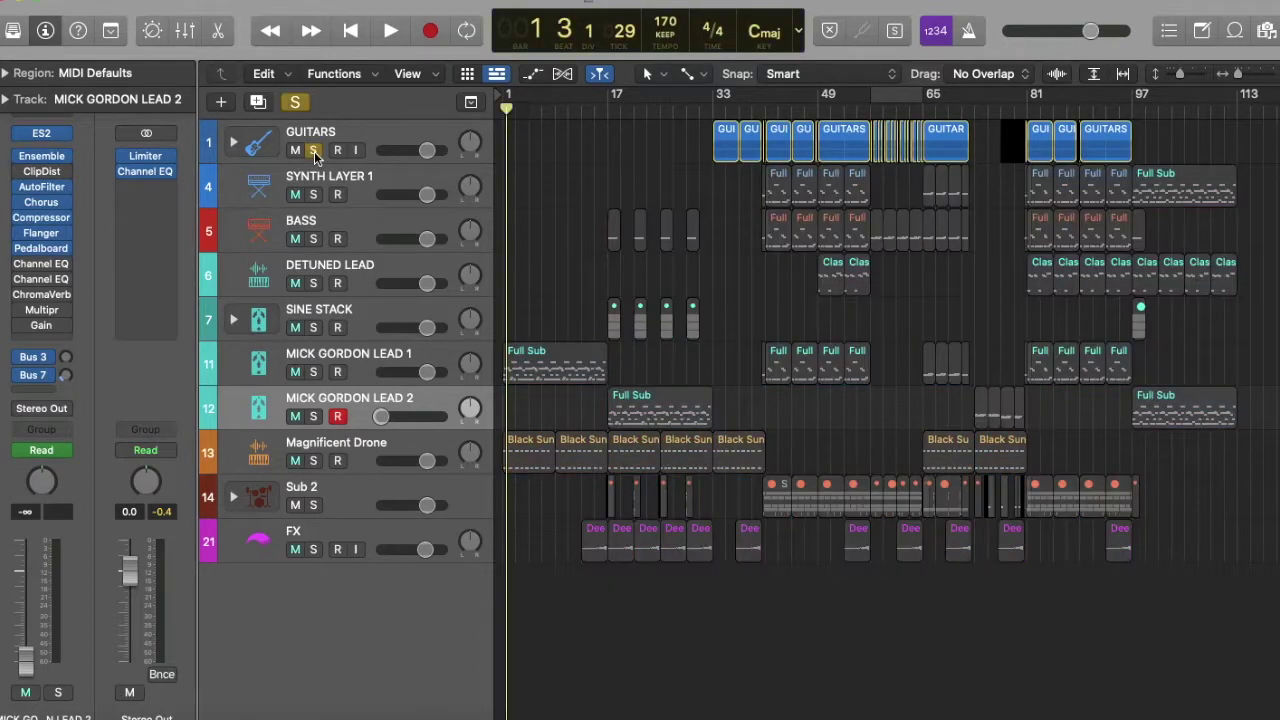
left_click(18, 262)
left_click(375, 130)
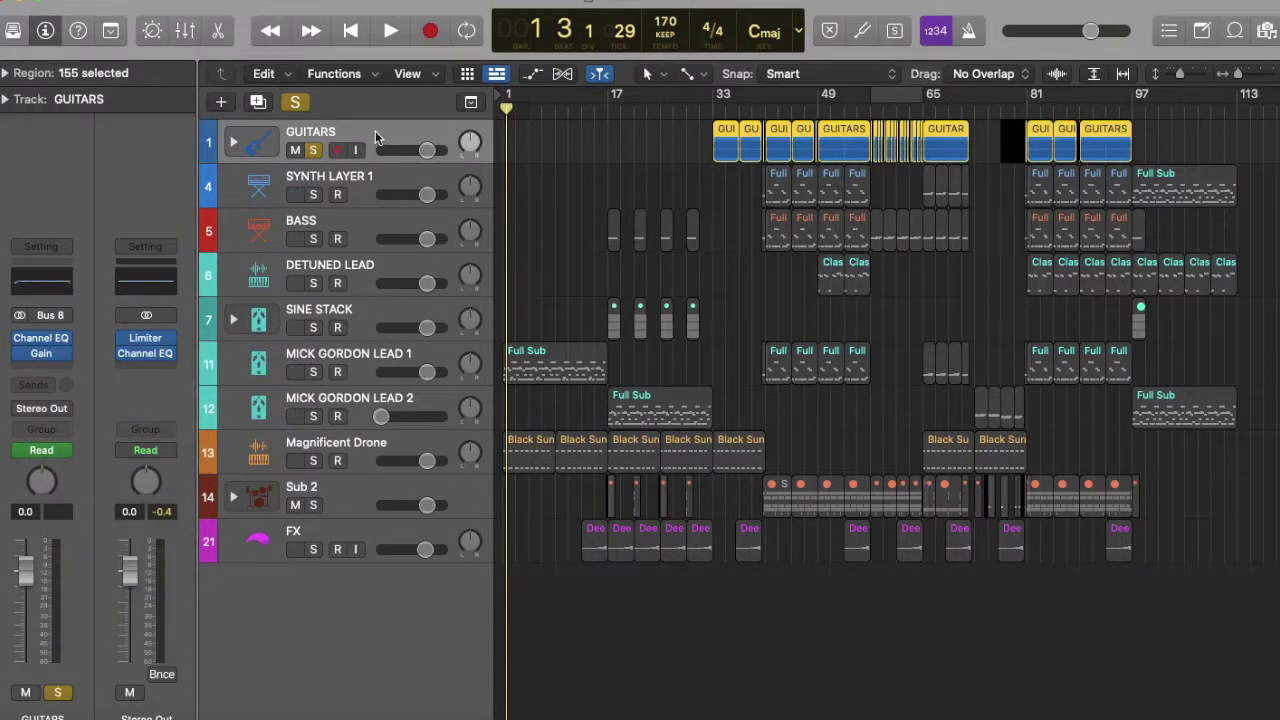
scroll(702, 167, "up", 5)
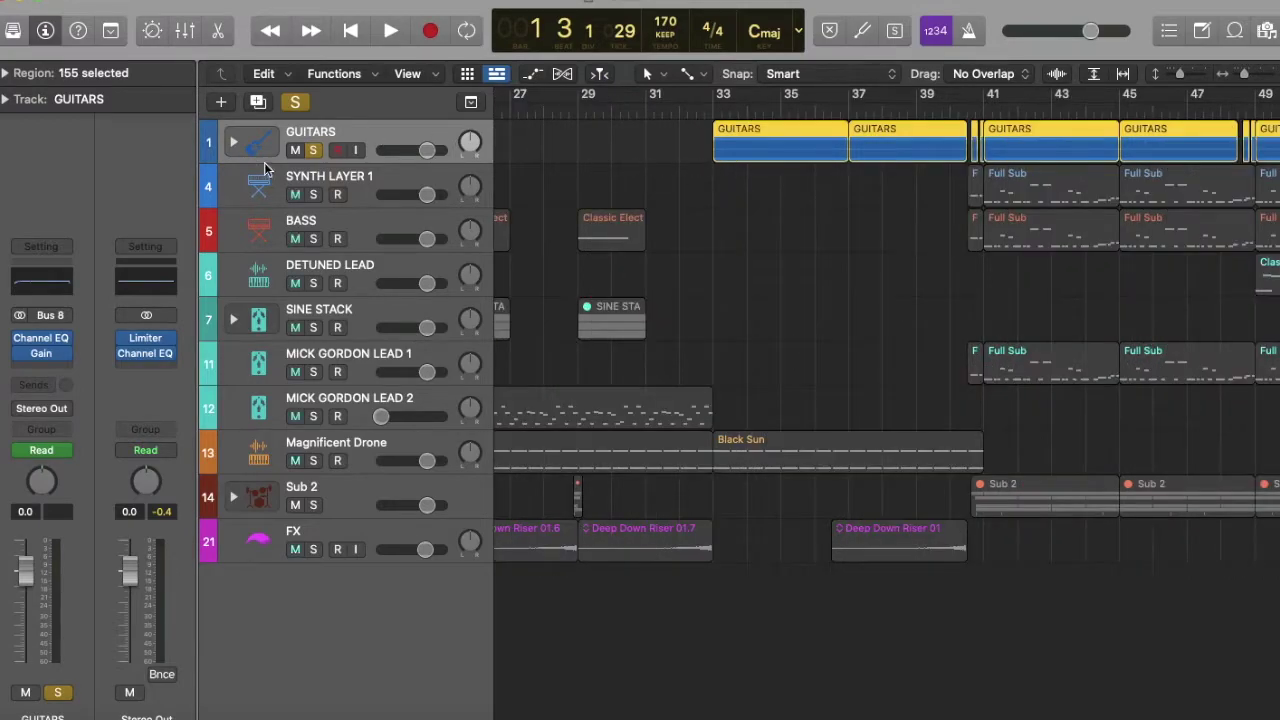
left_click(232, 143)
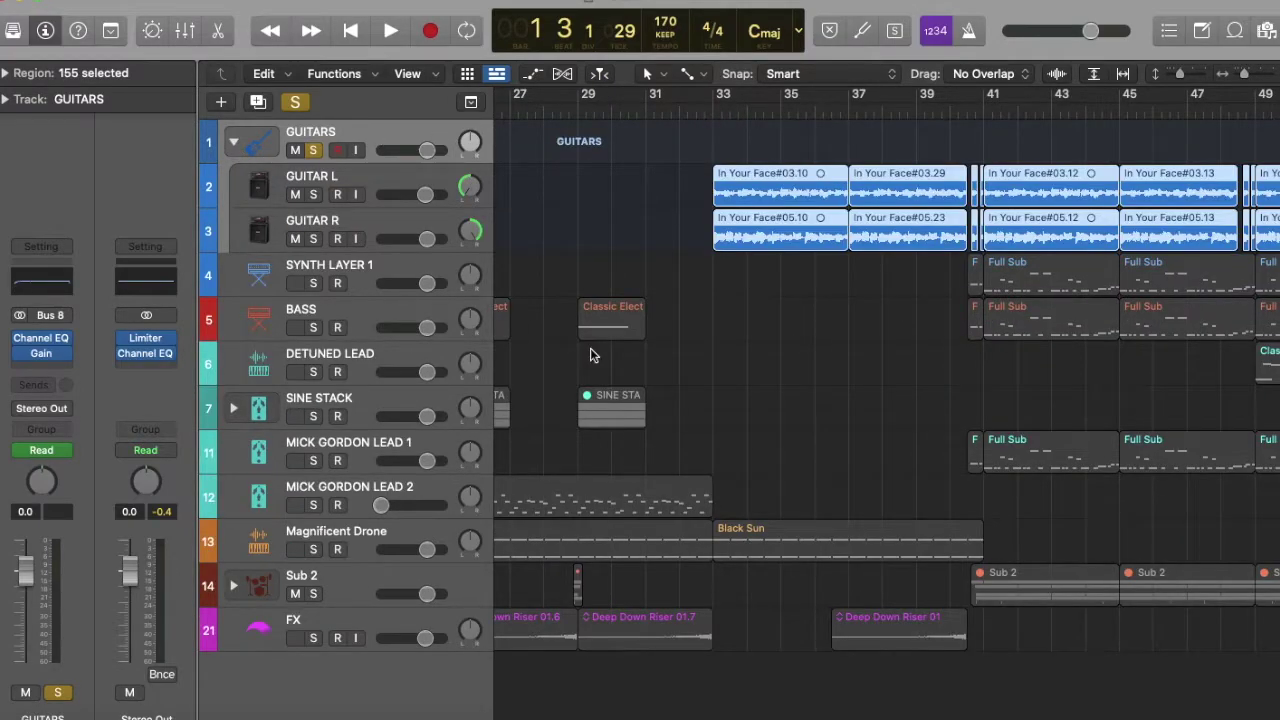
left_click(643, 236)
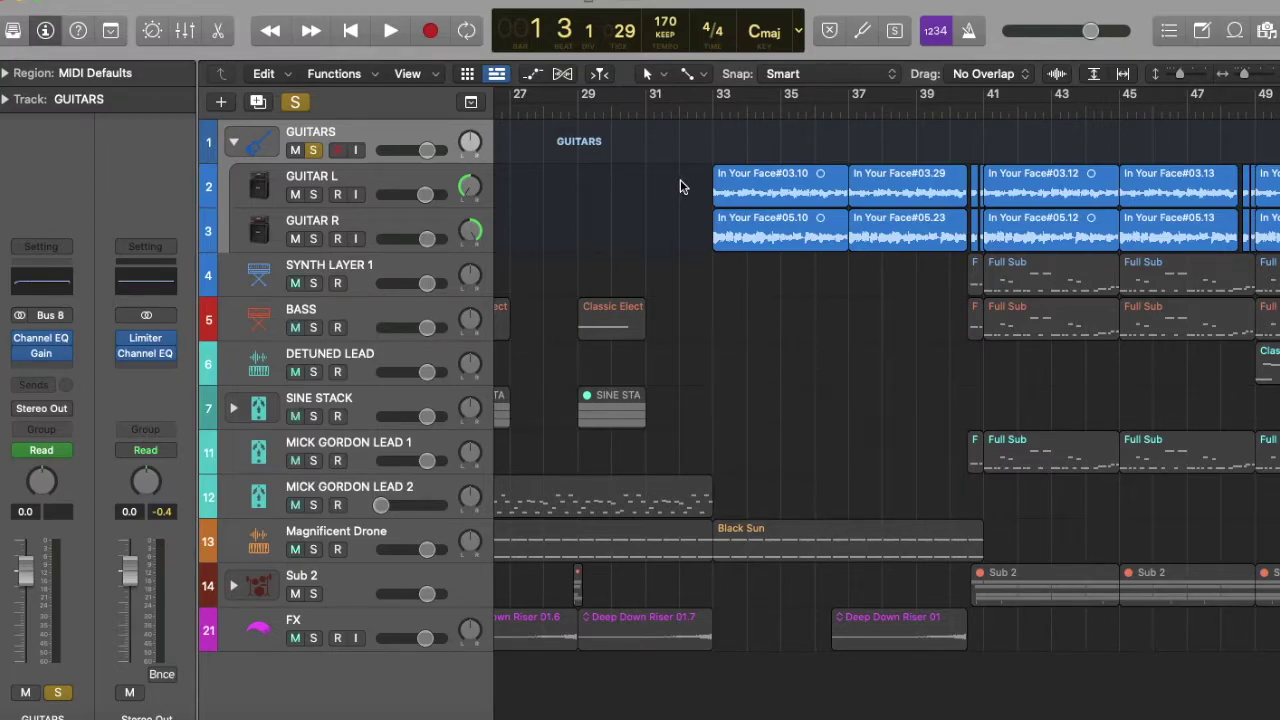
Play the soloed guitars from bar 33, stop playback and return the playhead to bar 33
left_click(719, 106)
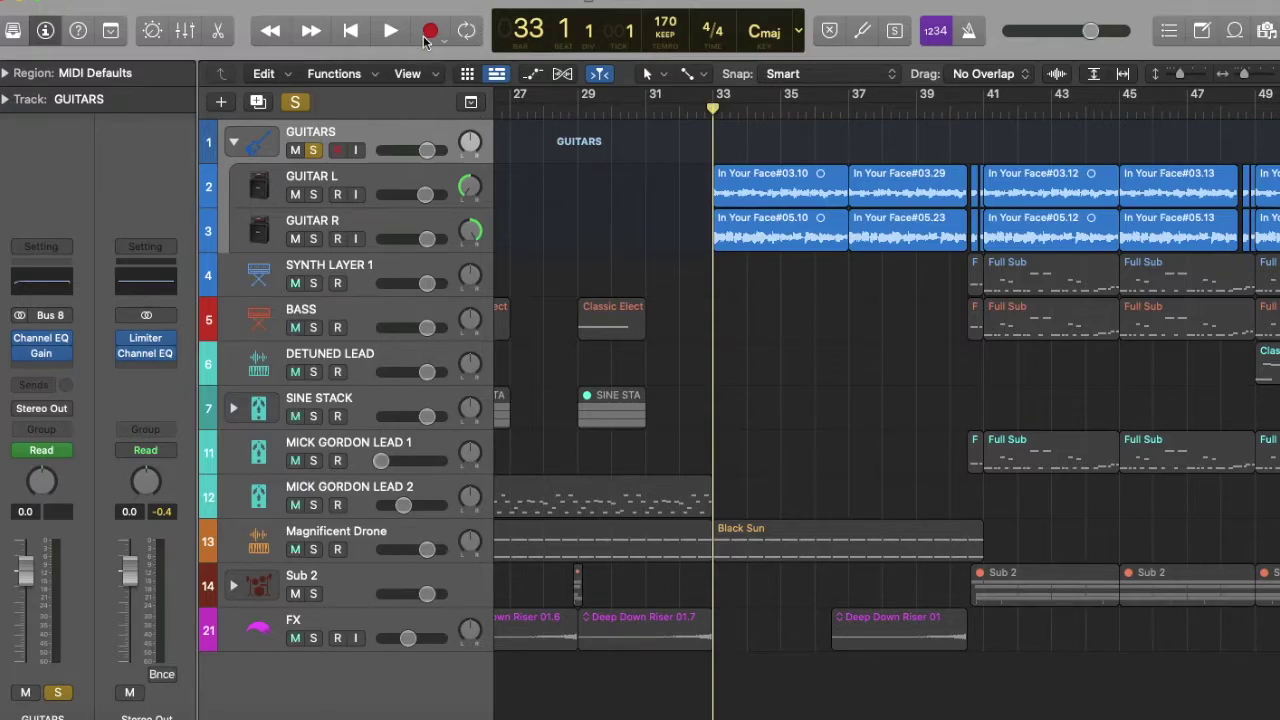
left_click(378, 38)
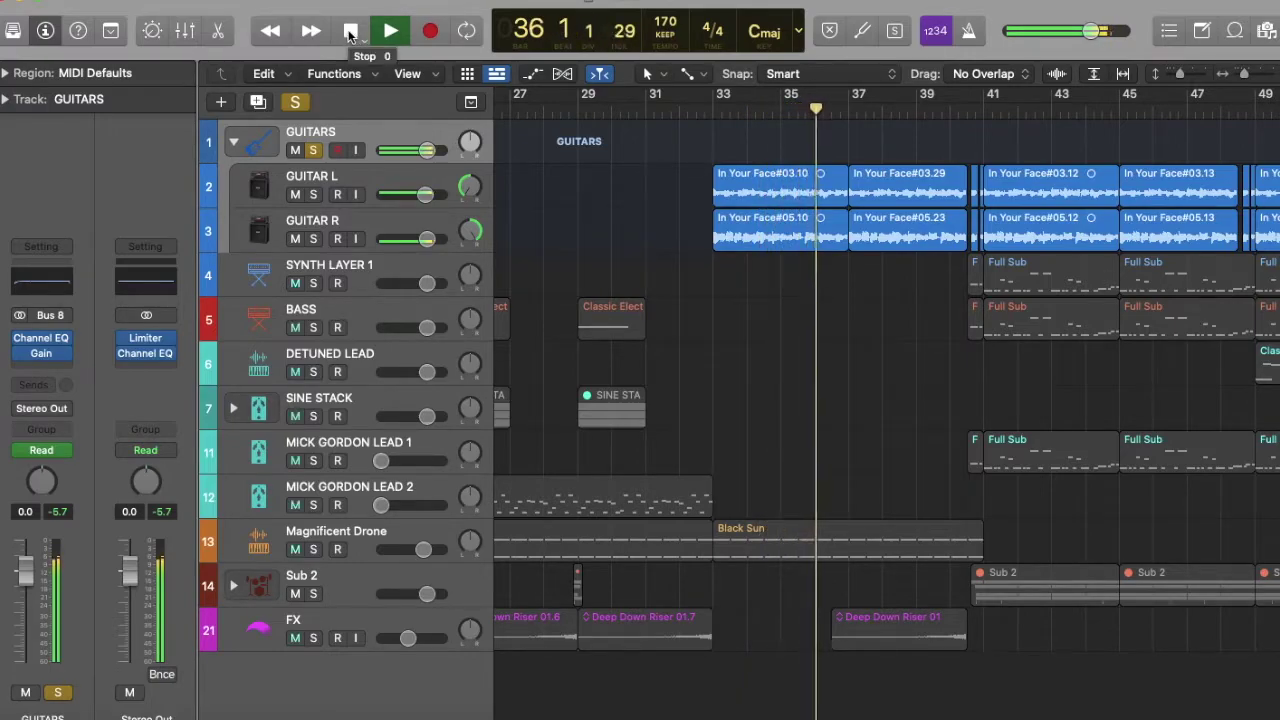
left_click(349, 35)
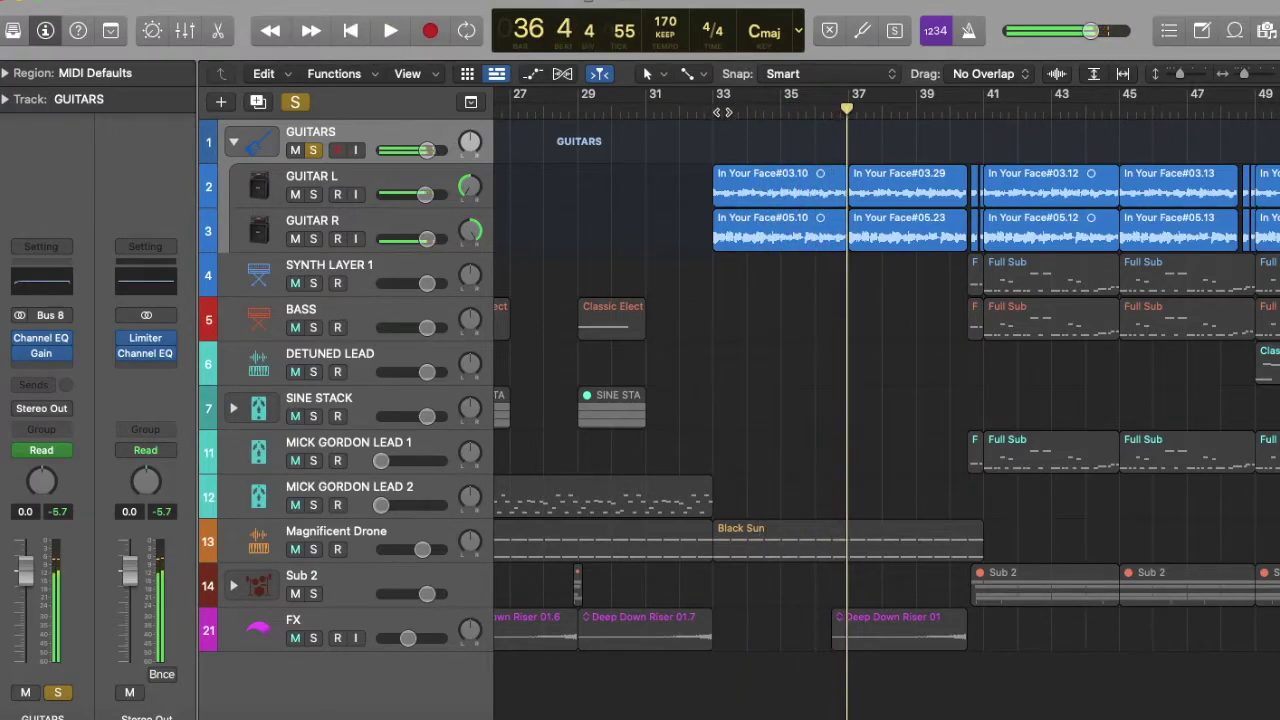
left_click(722, 111)
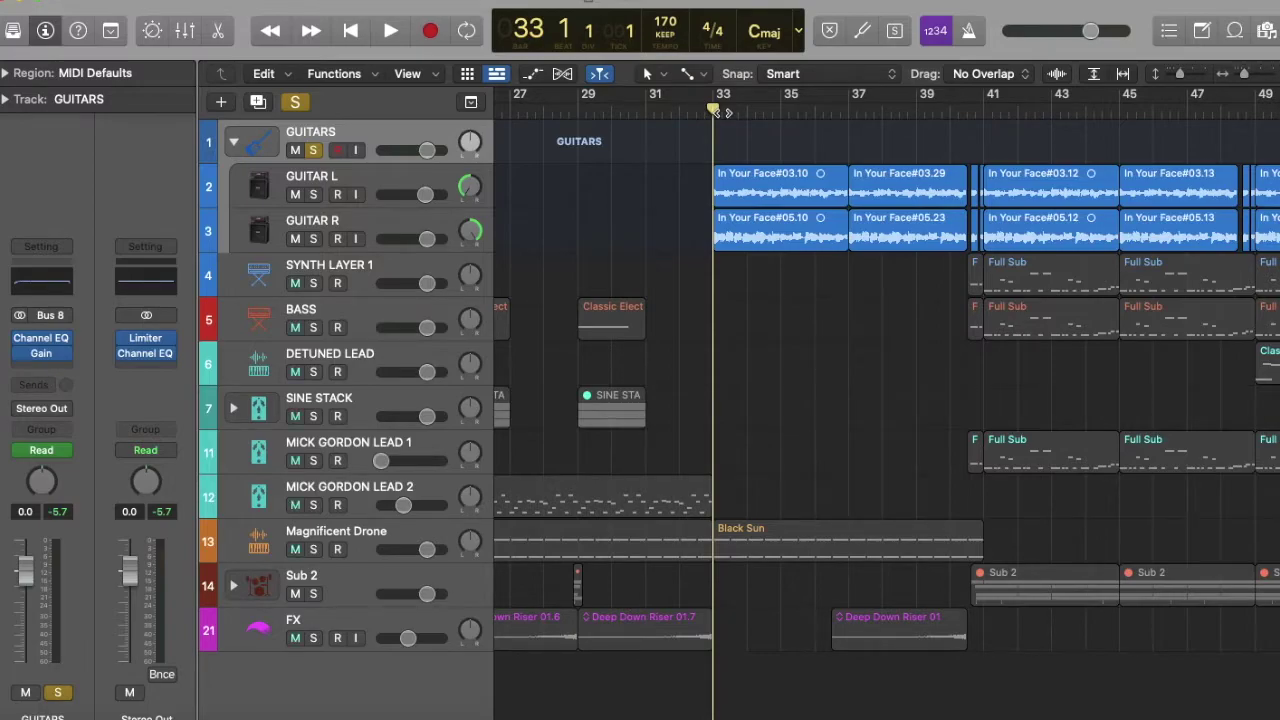
key("super+z")
left_click(728, 110)
left_click(712, 109)
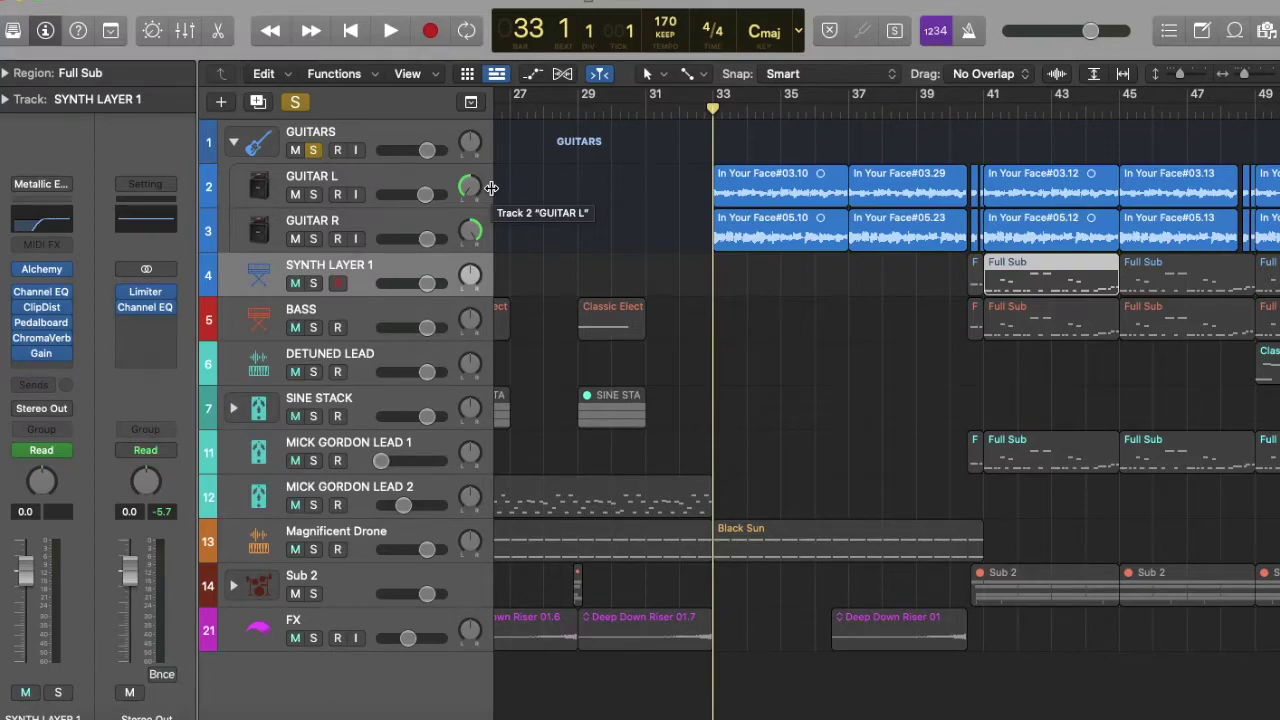
Audition GUITAR R soloed from bar 41 with its pan moved toward the centre, then restore its pan to +63 and unsolo it
left_click_drag(470, 234, 470, 150)
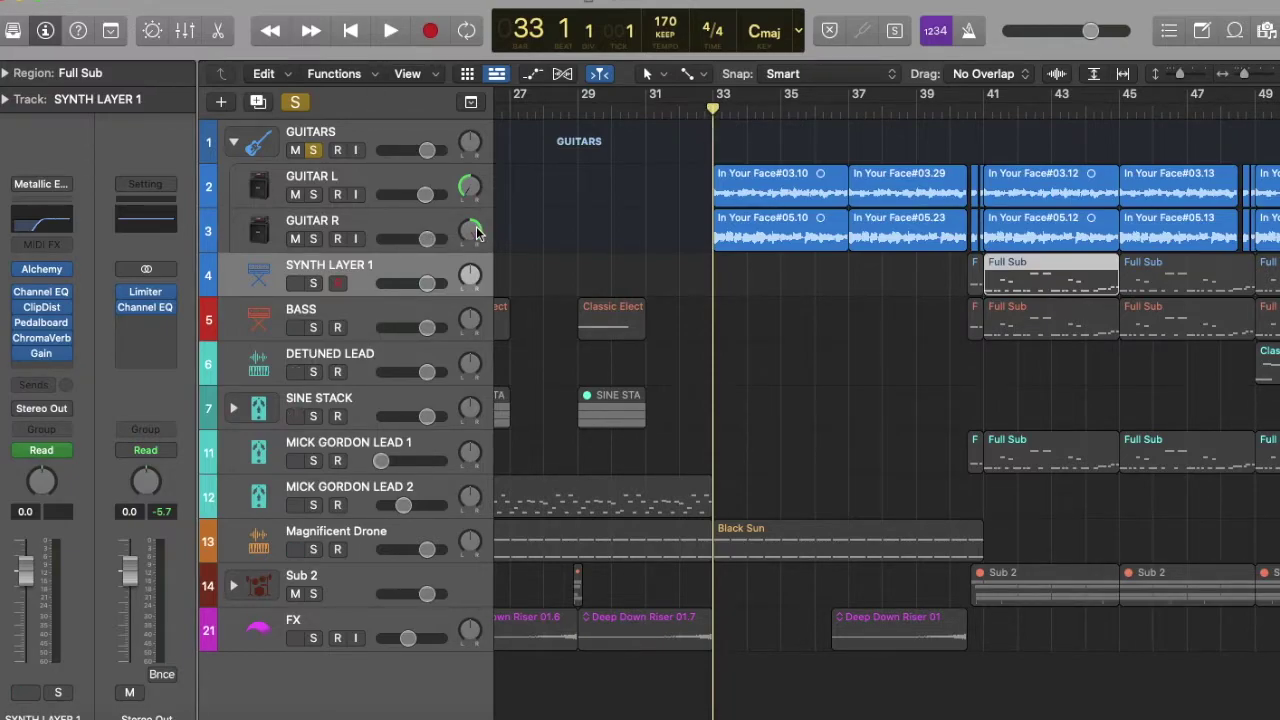
left_click(313, 239)
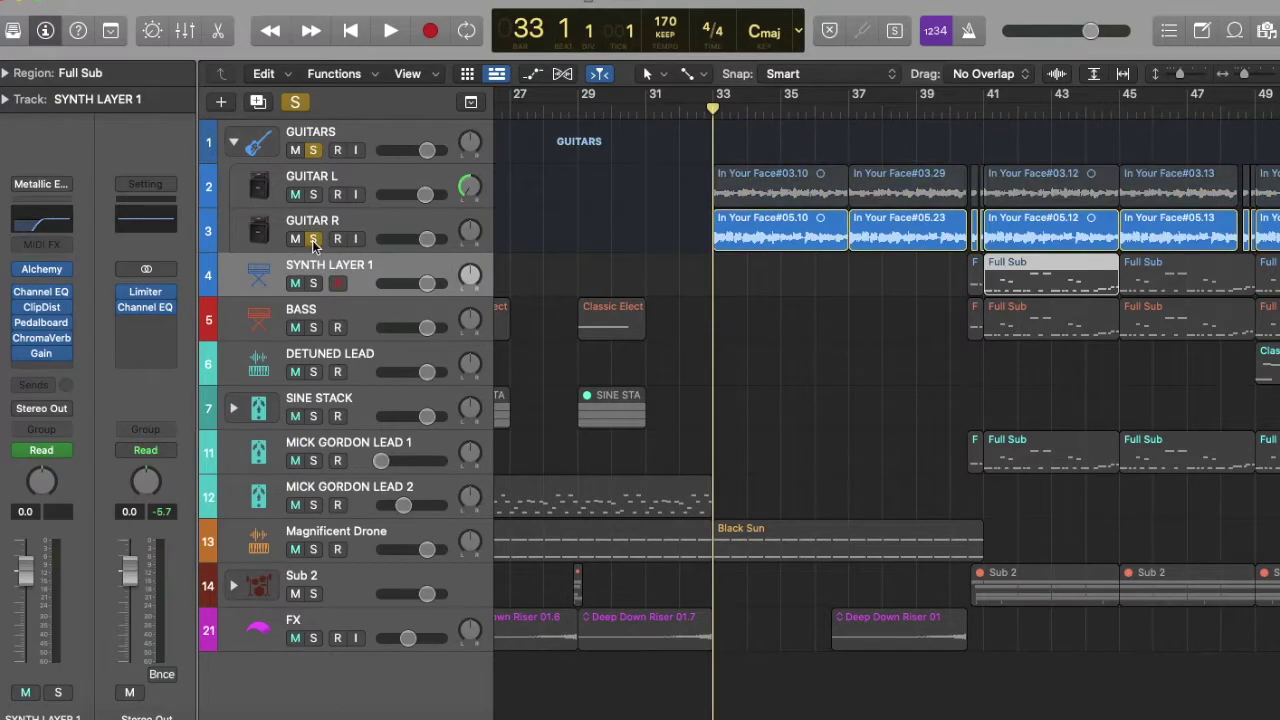
key("shift+period")
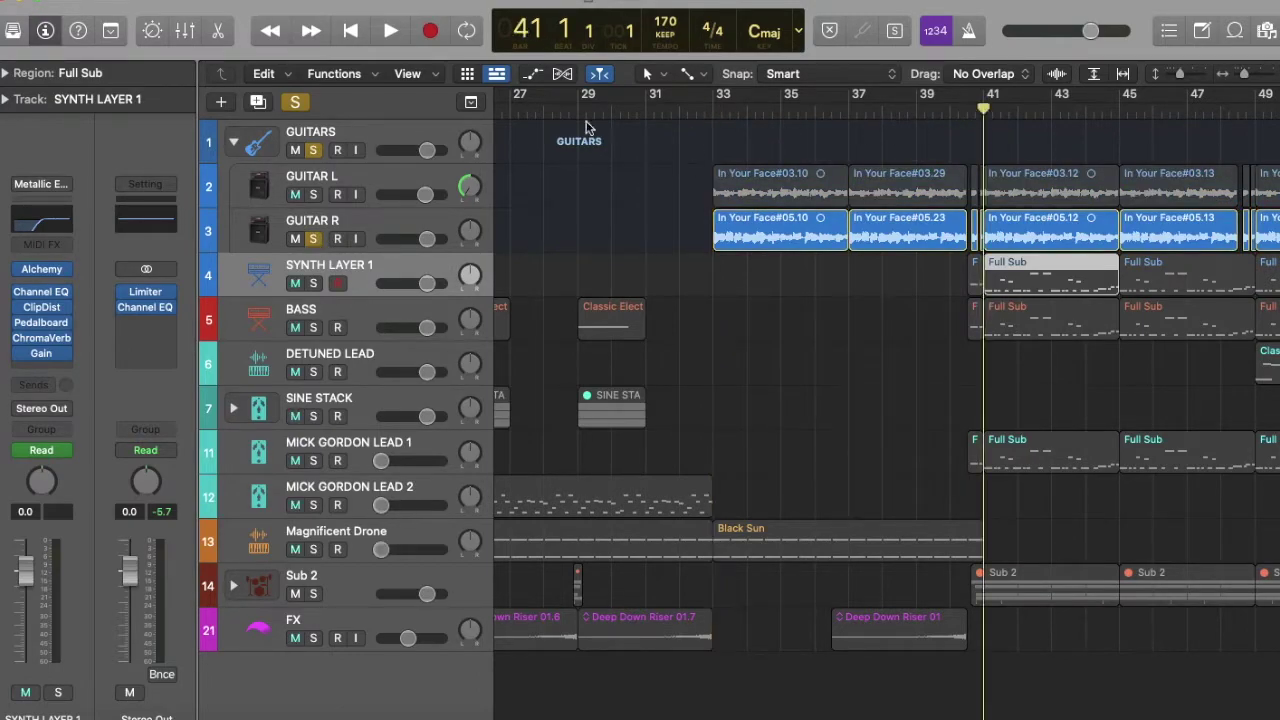
left_click(396, 37)
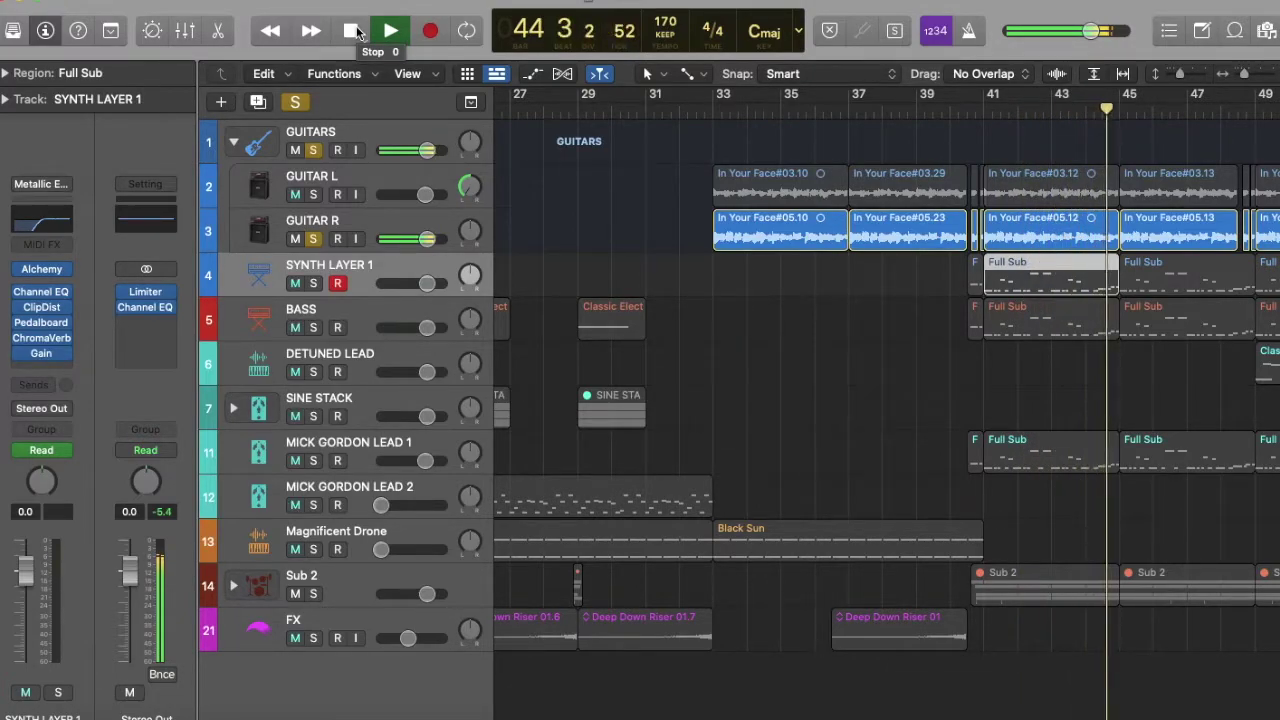
left_click(358, 33)
left_click(356, 32)
left_click_drag(470, 231, 470, 200)
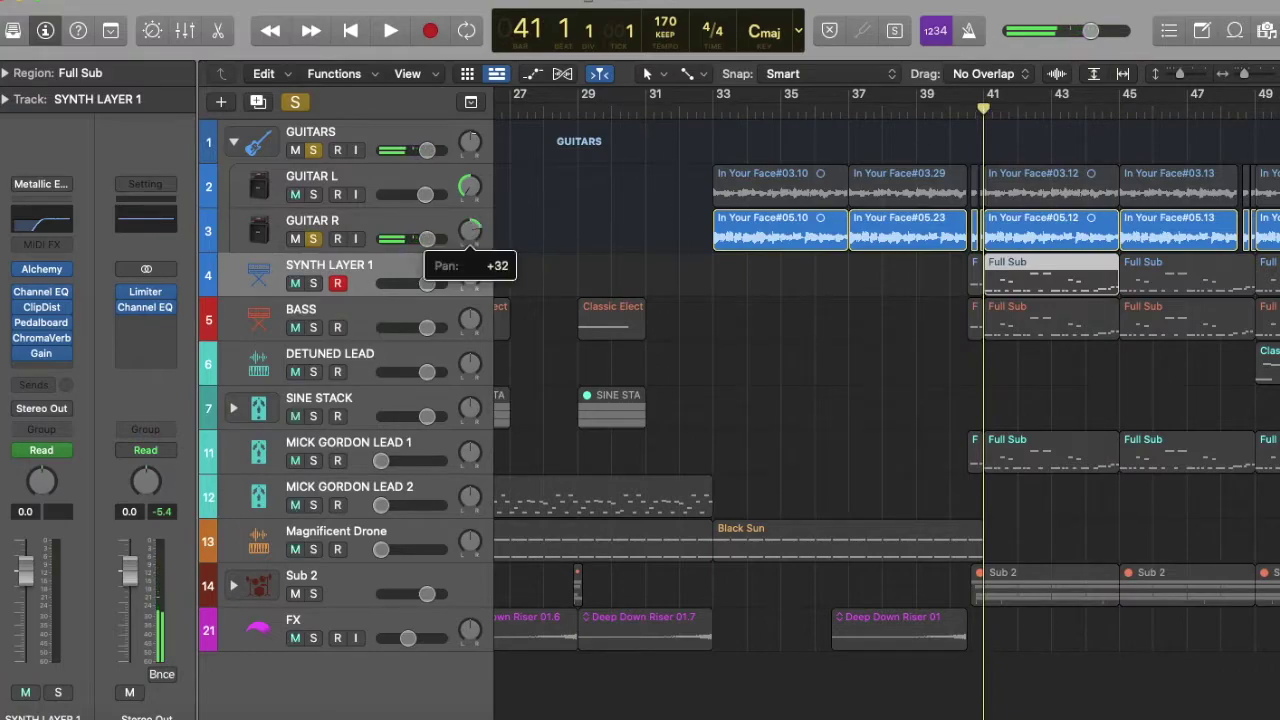
left_click(313, 239)
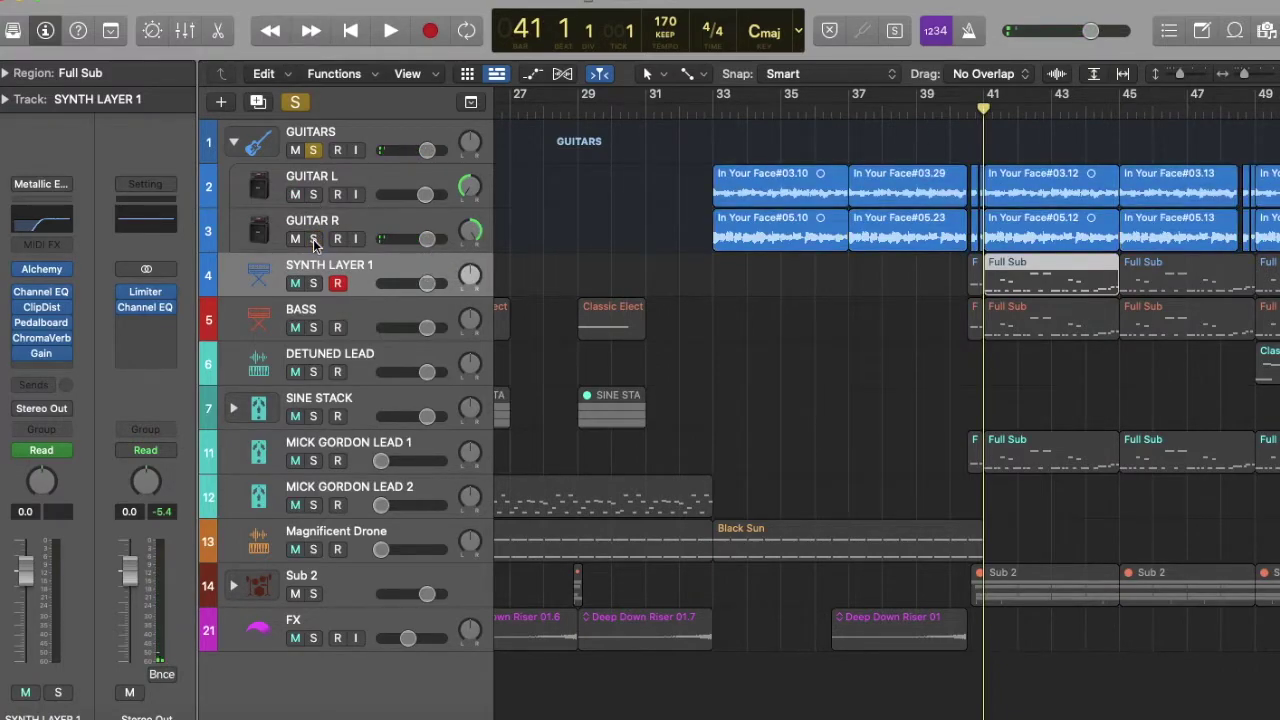
Play both guitar tracks together from bar 41, stop playback and return the playhead to bar 41
left_click(392, 32)
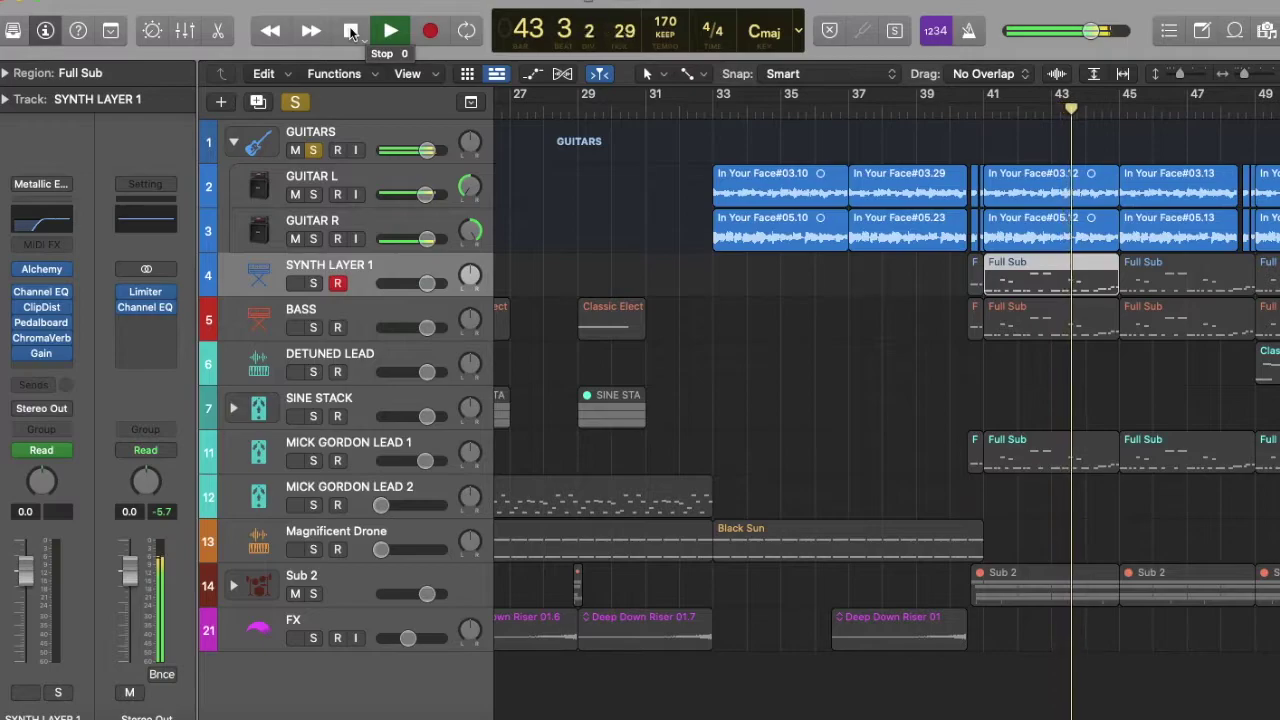
left_click(350, 32)
left_click(986, 110)
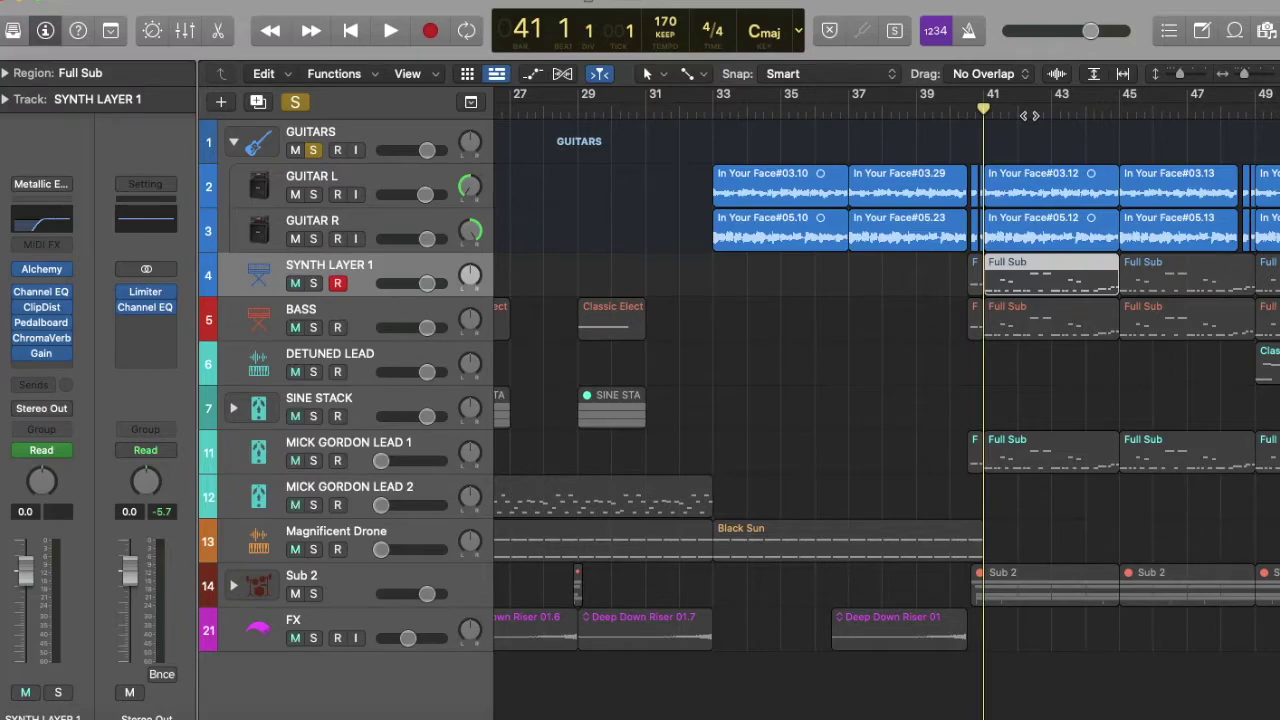
Examine the Pedalboard and Amp Designer plug-in settings on the GUITAR R track, closing each plug-in window
scroll(975, 165, "down", 5)
scroll(975, 165, "right", 2)
scroll(976, 170, "right", 4)
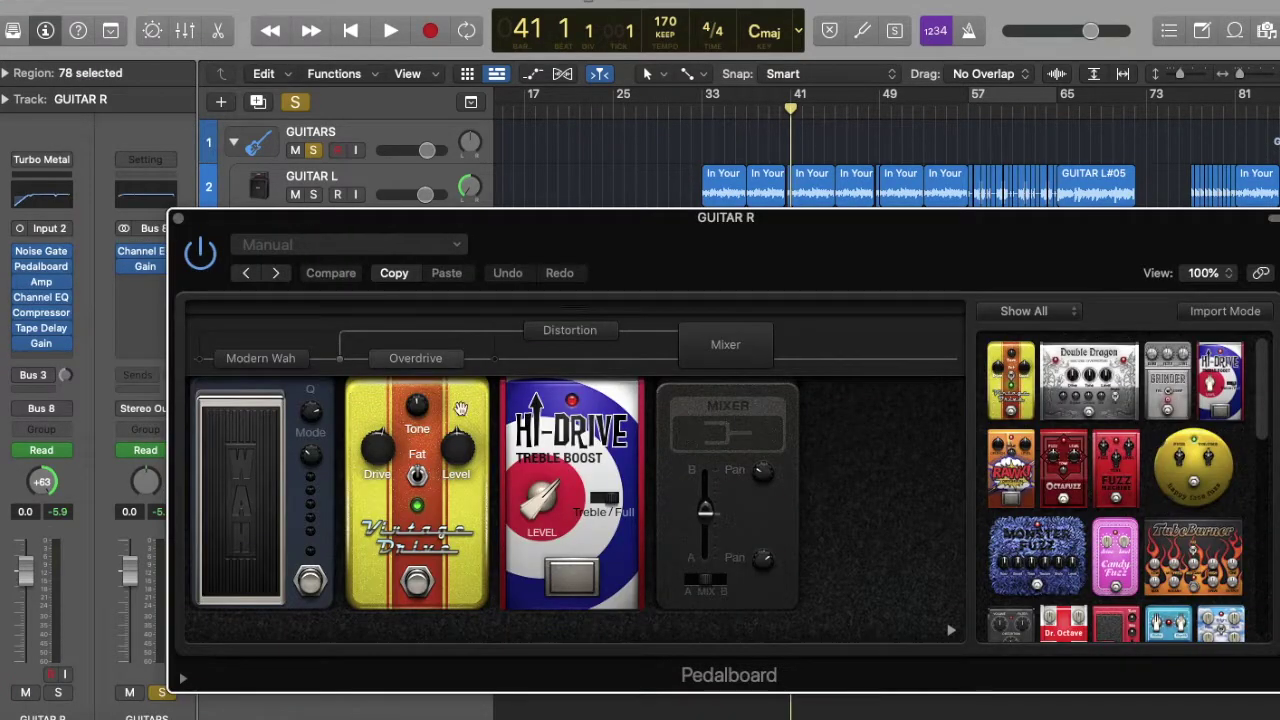
left_click(177, 220)
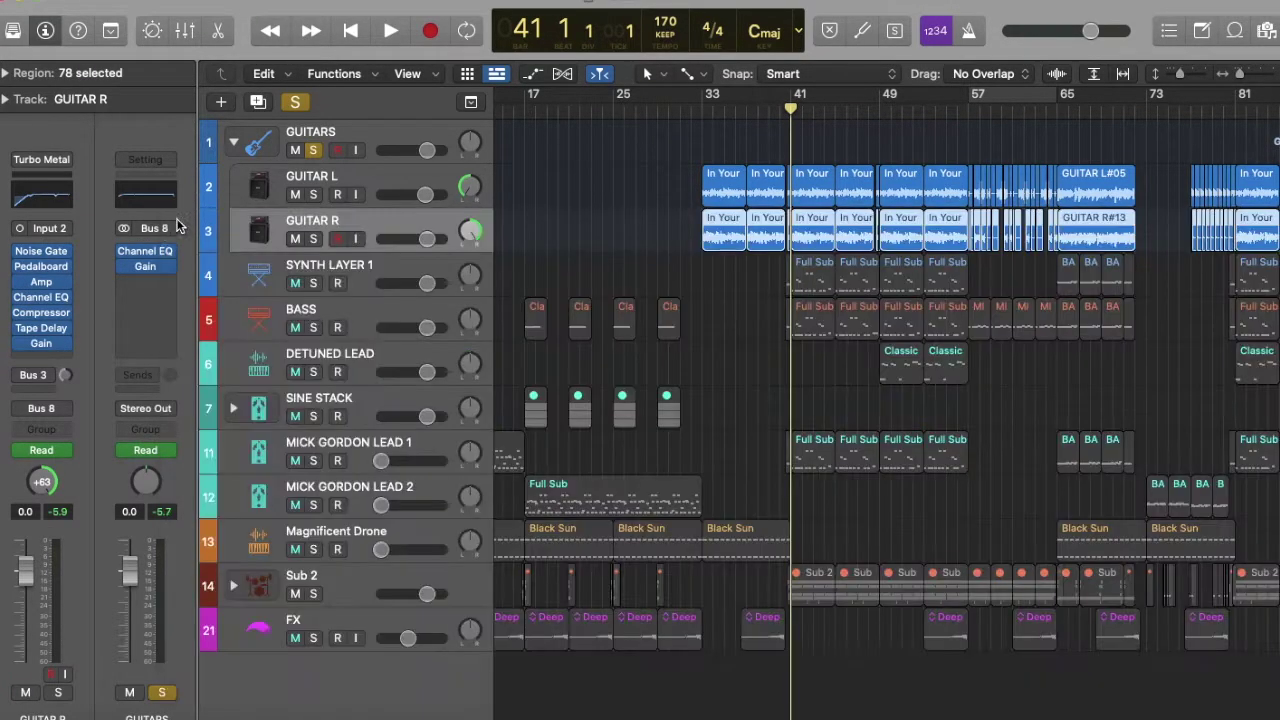
left_click(40, 282)
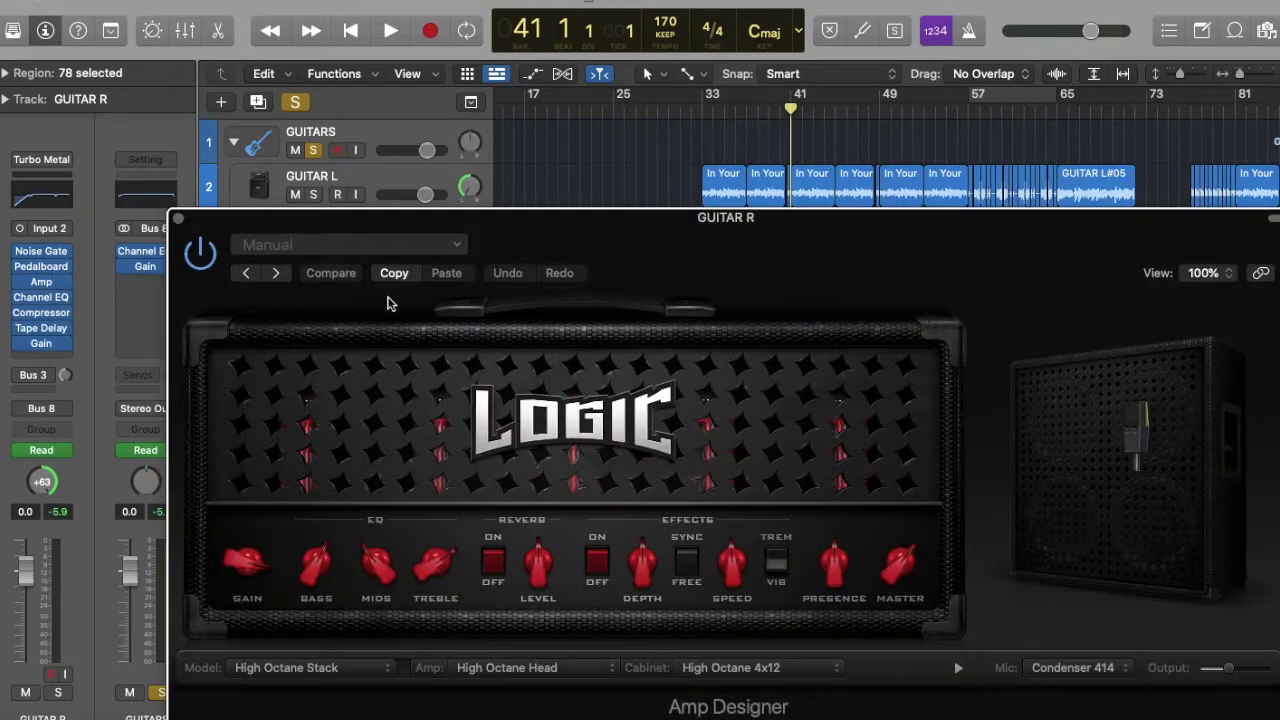
left_click(177, 221)
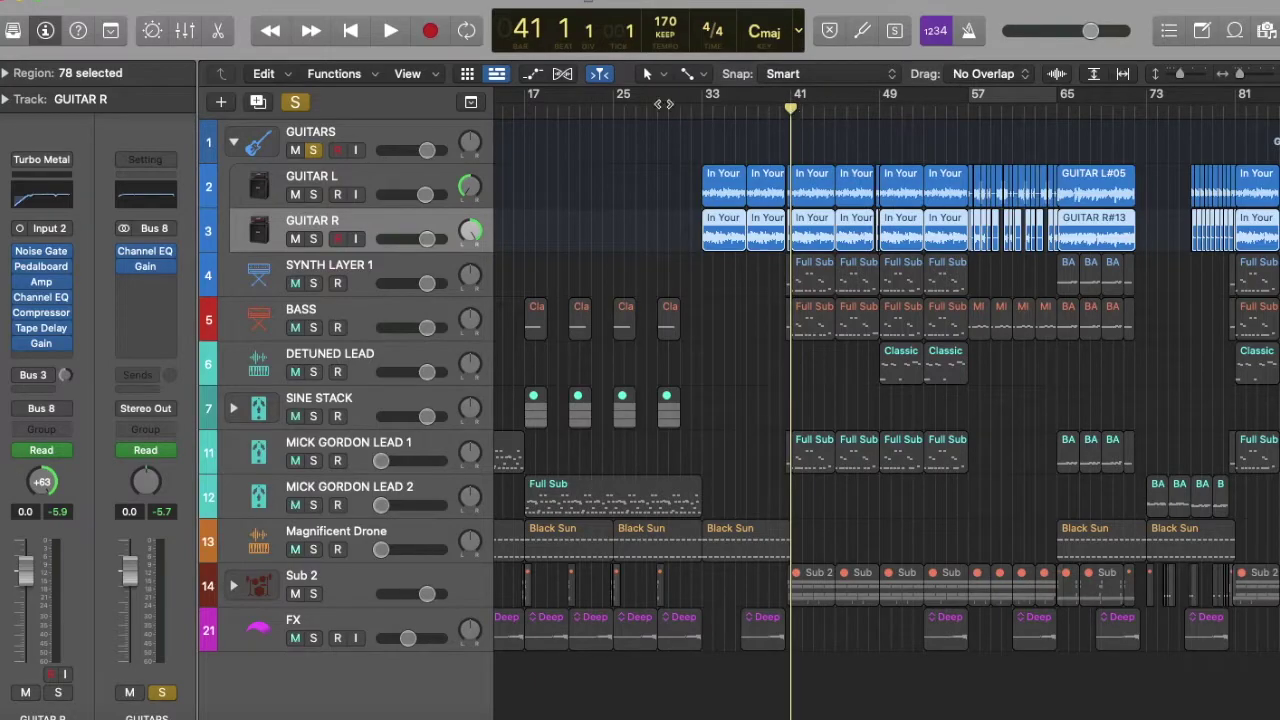
Hide the inspector and browse the Distorted Guitar patches in the Library for GUITAR R, closing the Library when done
left_click(45, 31)
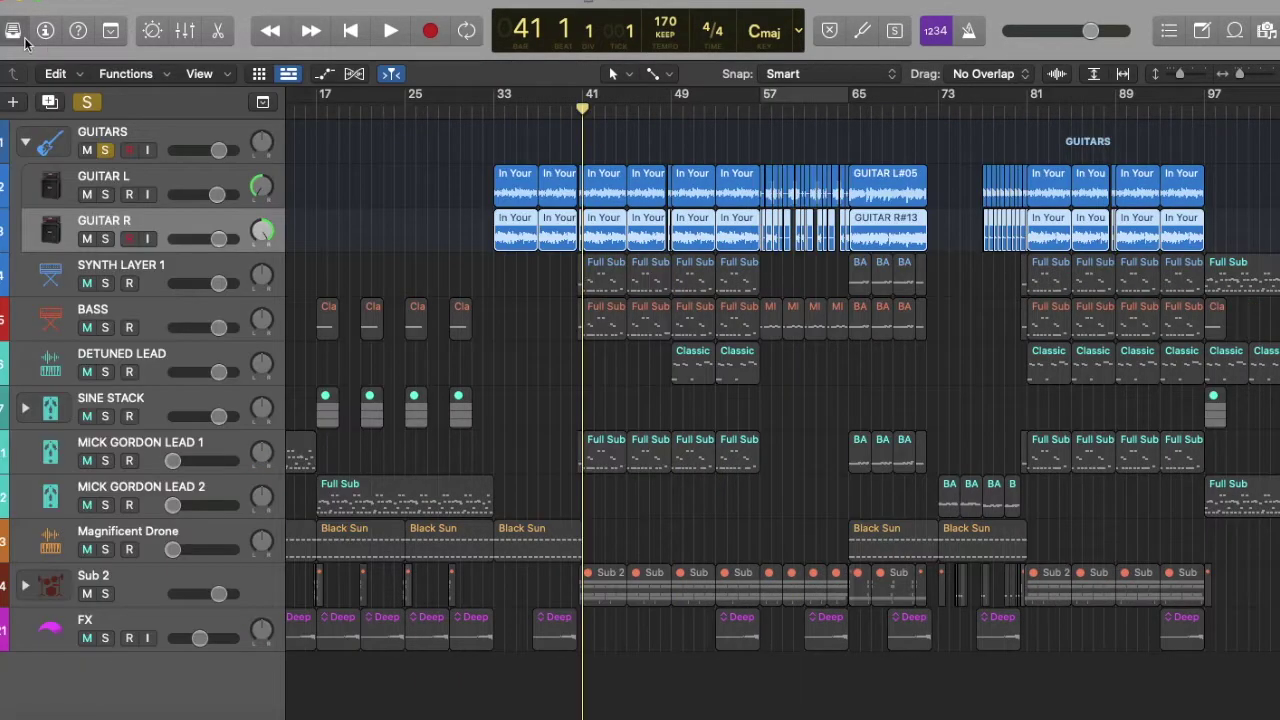
left_click(13, 30)
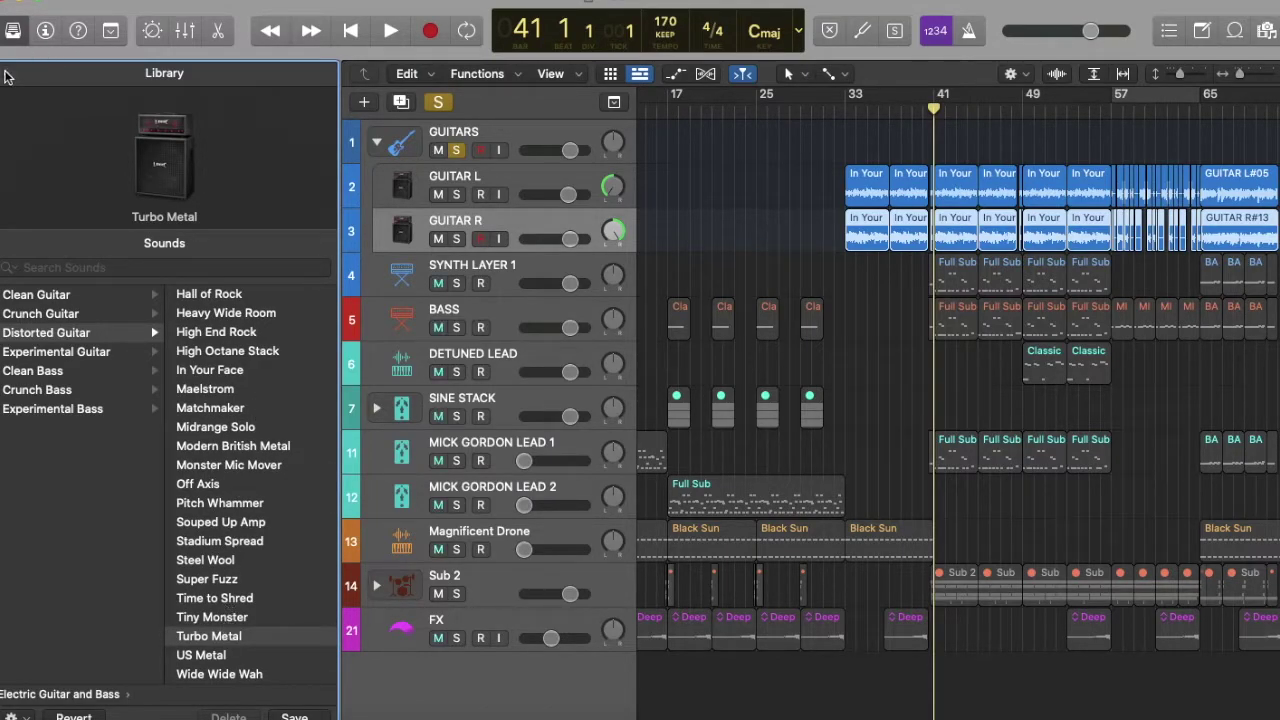
left_click(13, 32)
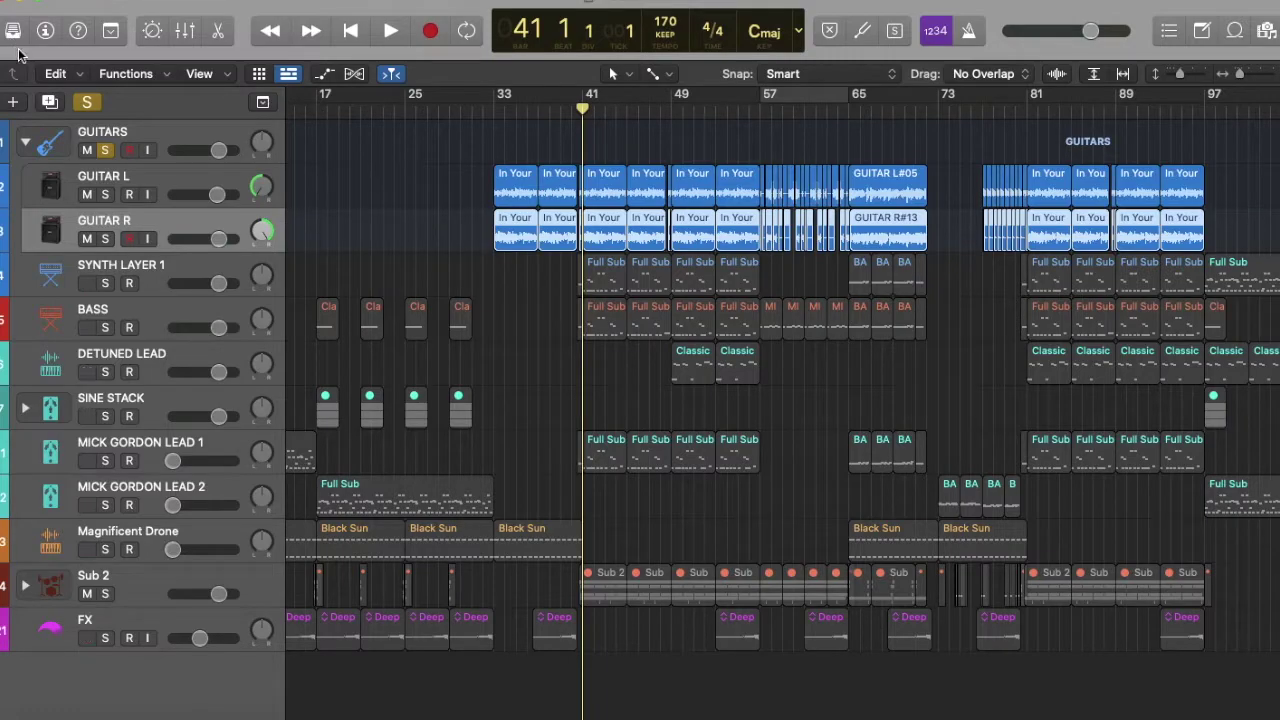
key("y")
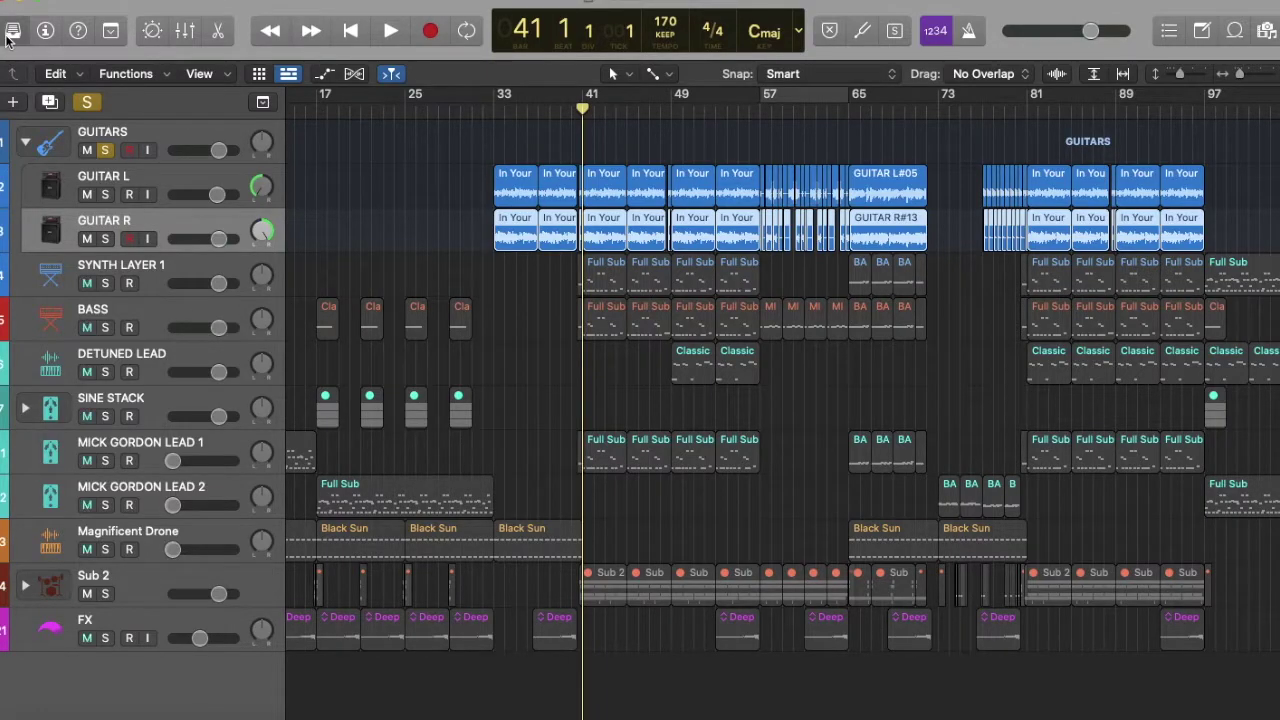
scroll(205, 482, "down", 3)
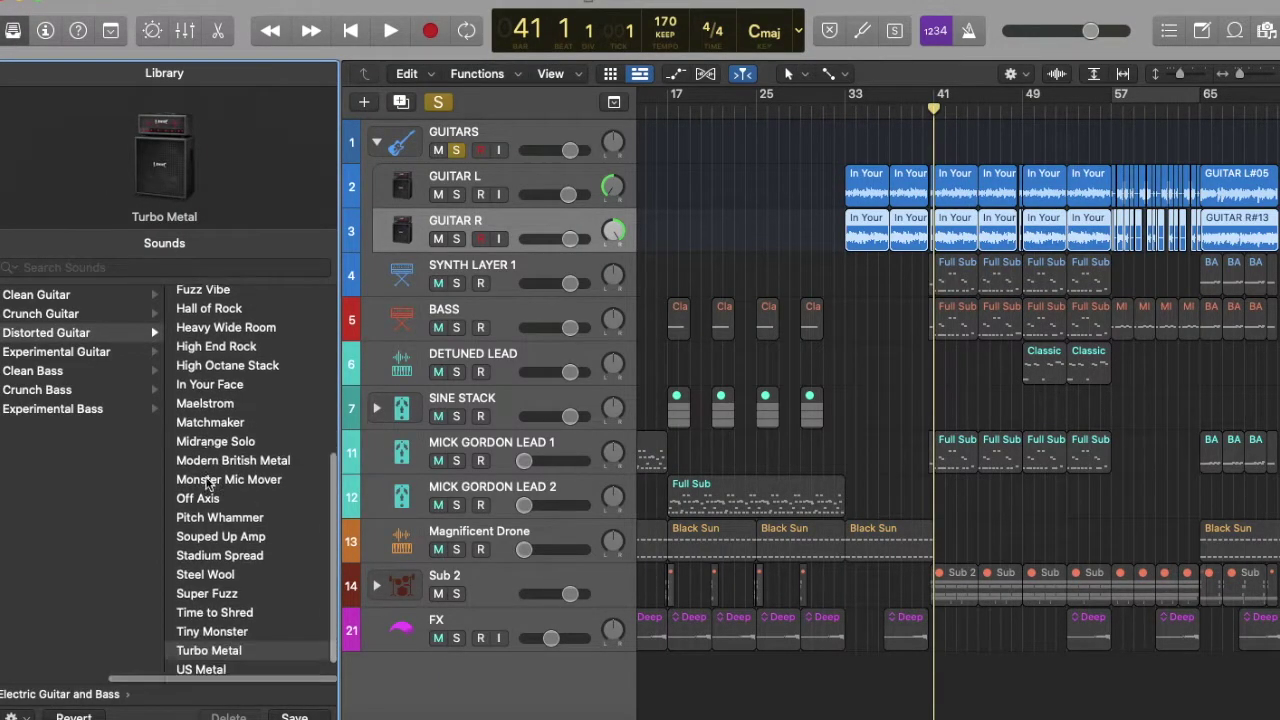
scroll(205, 482, "up", 10)
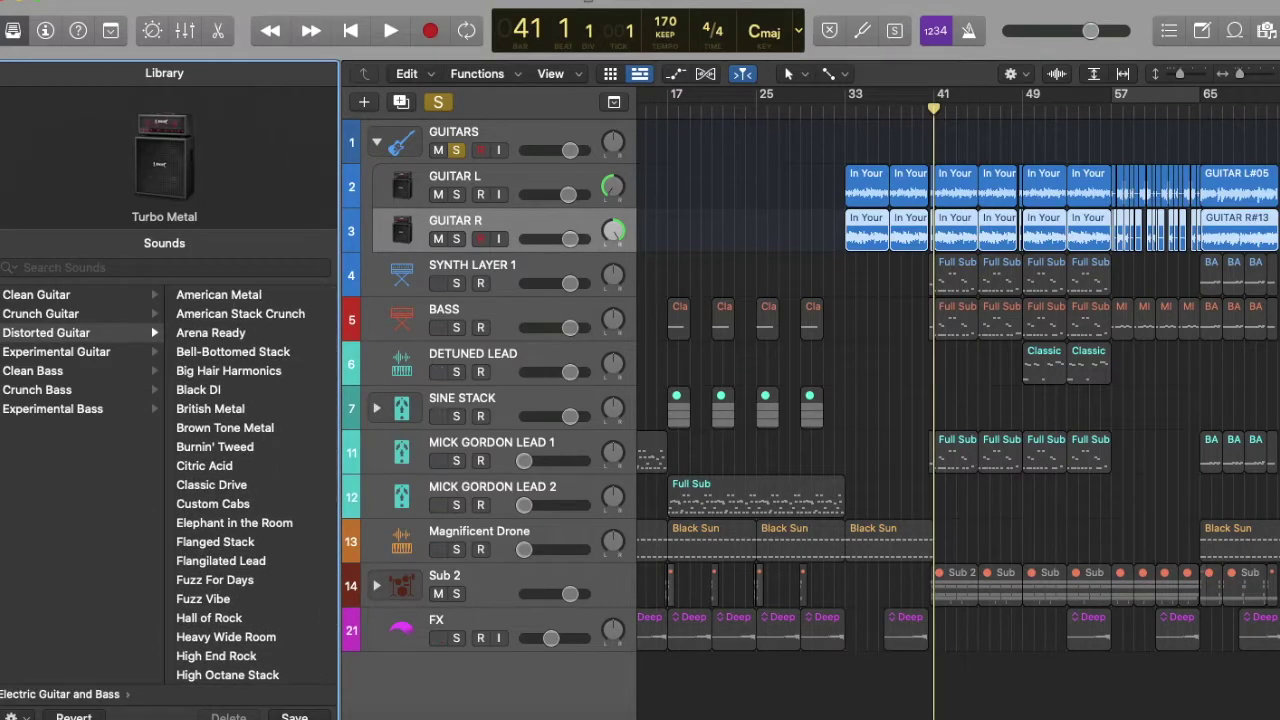
left_click(14, 36)
Collapse the GUITARS stack and switch the solo from it to the MICK GORDON LEAD 2 track
left_click(27, 143)
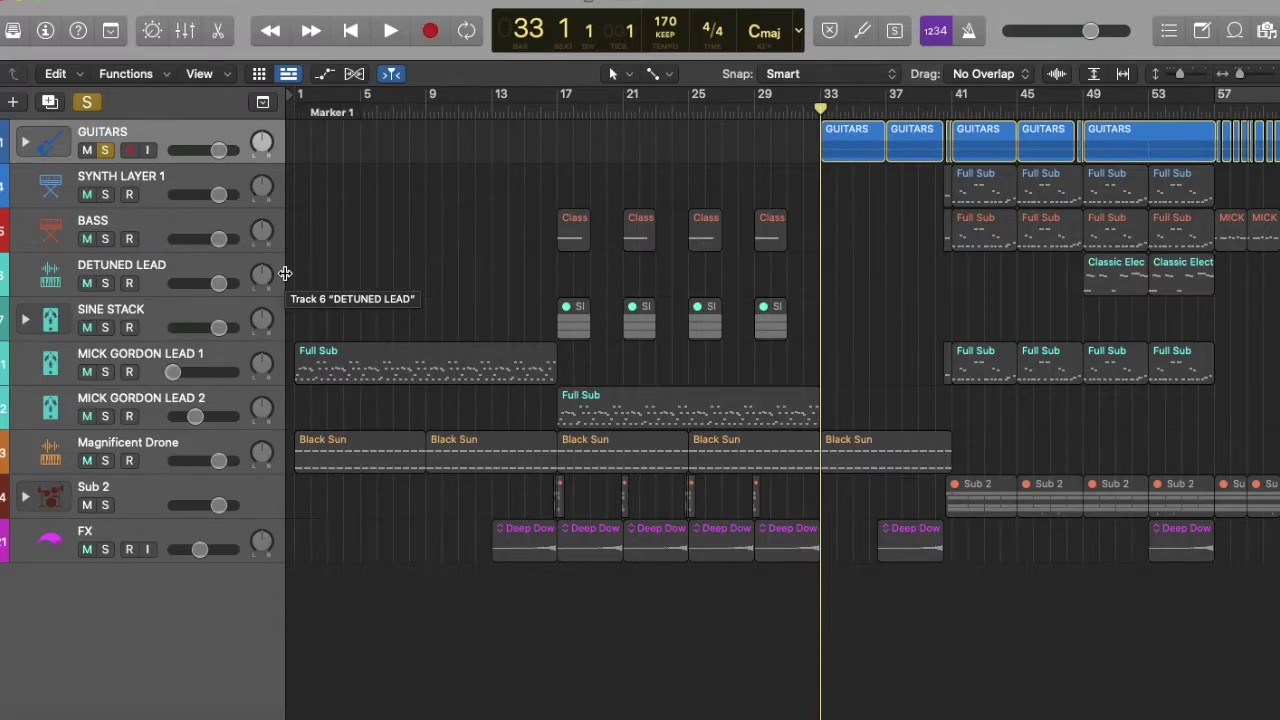
key("s")
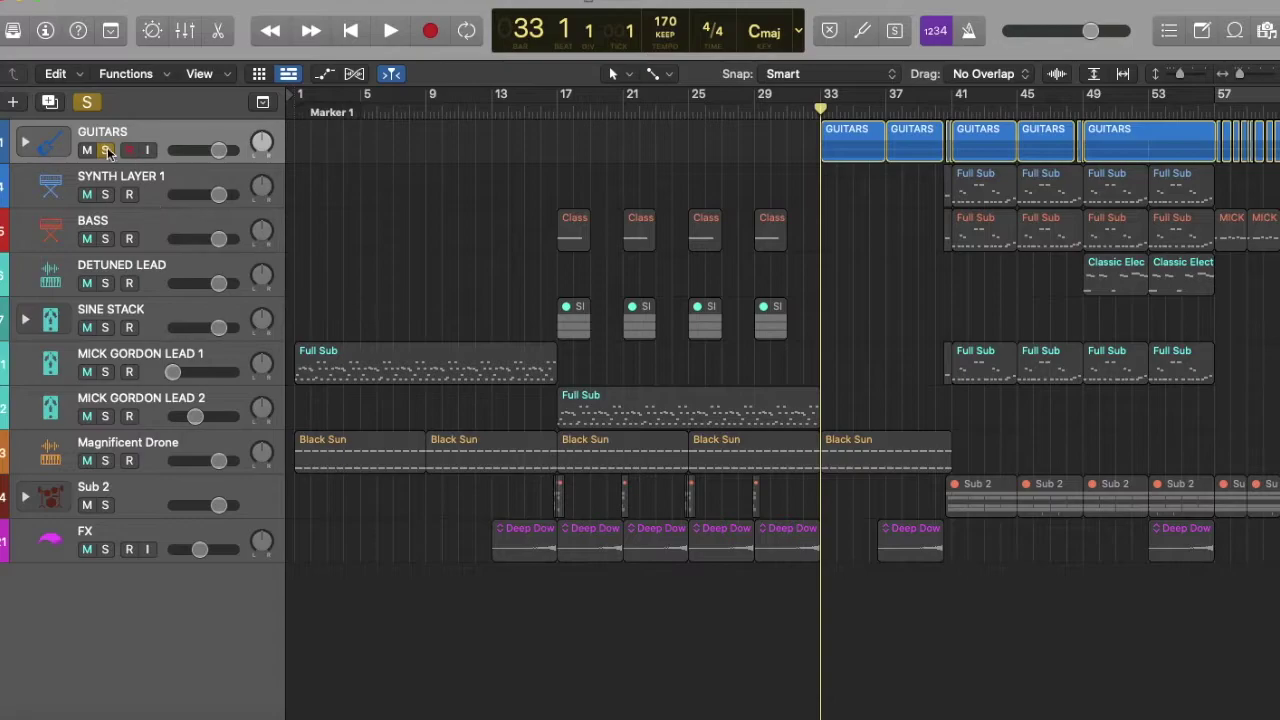
left_click(105, 415)
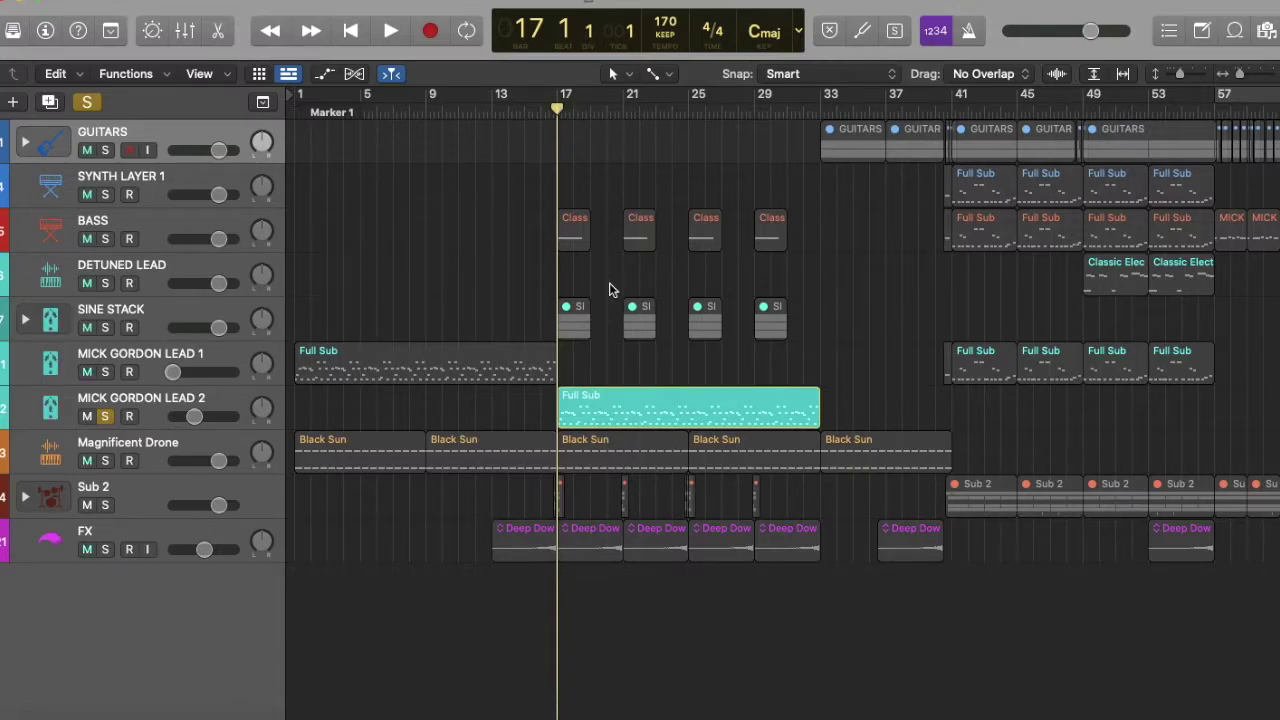
Show the inspector, open the ES2 synth on MICK GORDON LEAD 2 and turn on oscillator 1
left_click(45, 30)
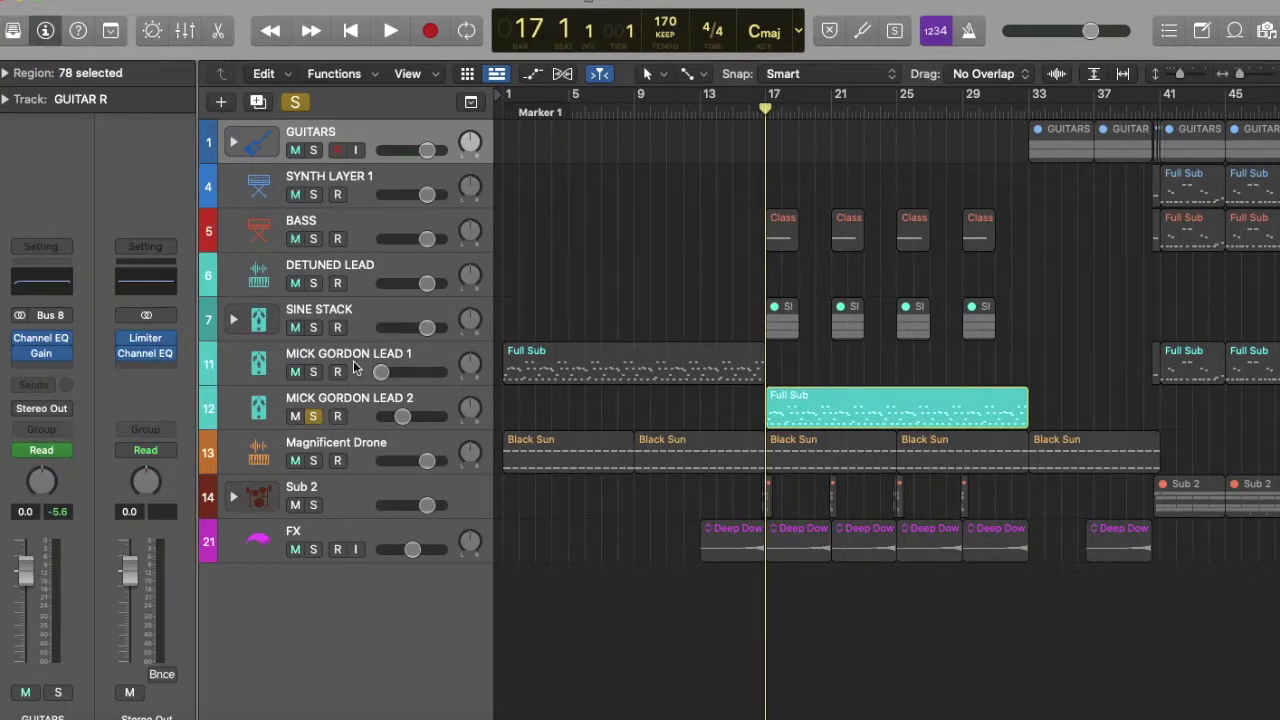
left_click(440, 405)
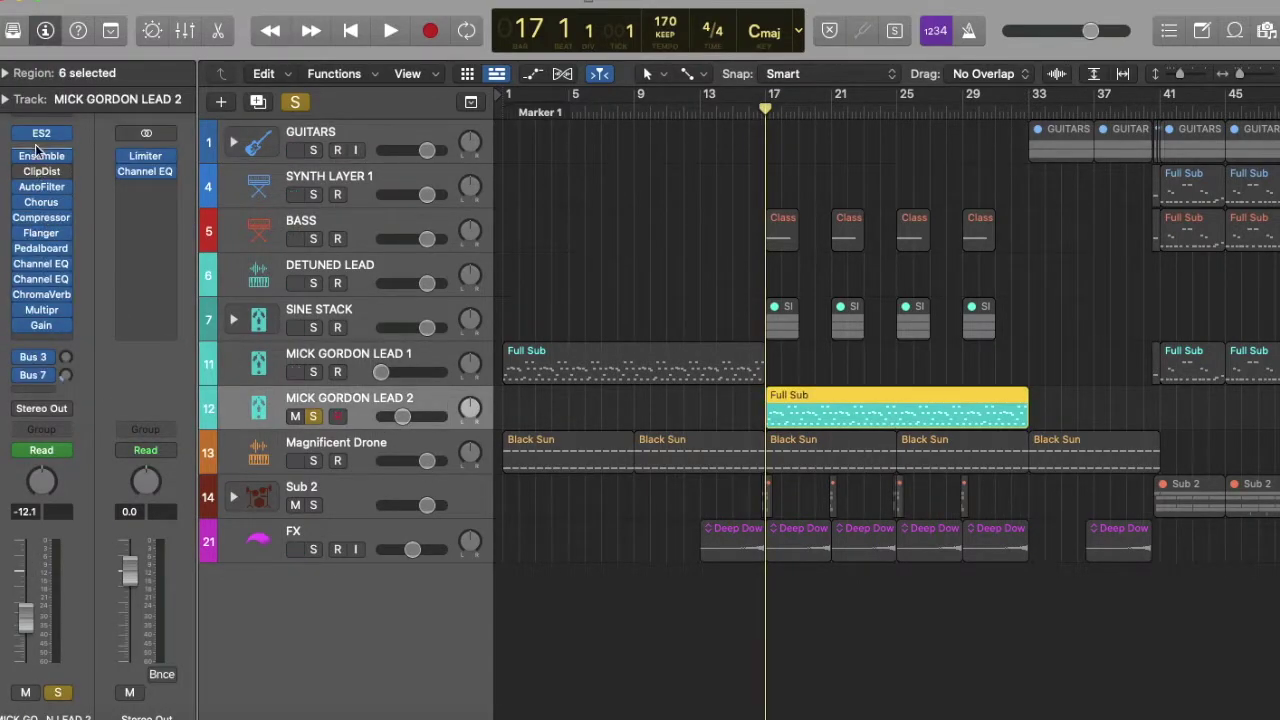
left_click(41, 134)
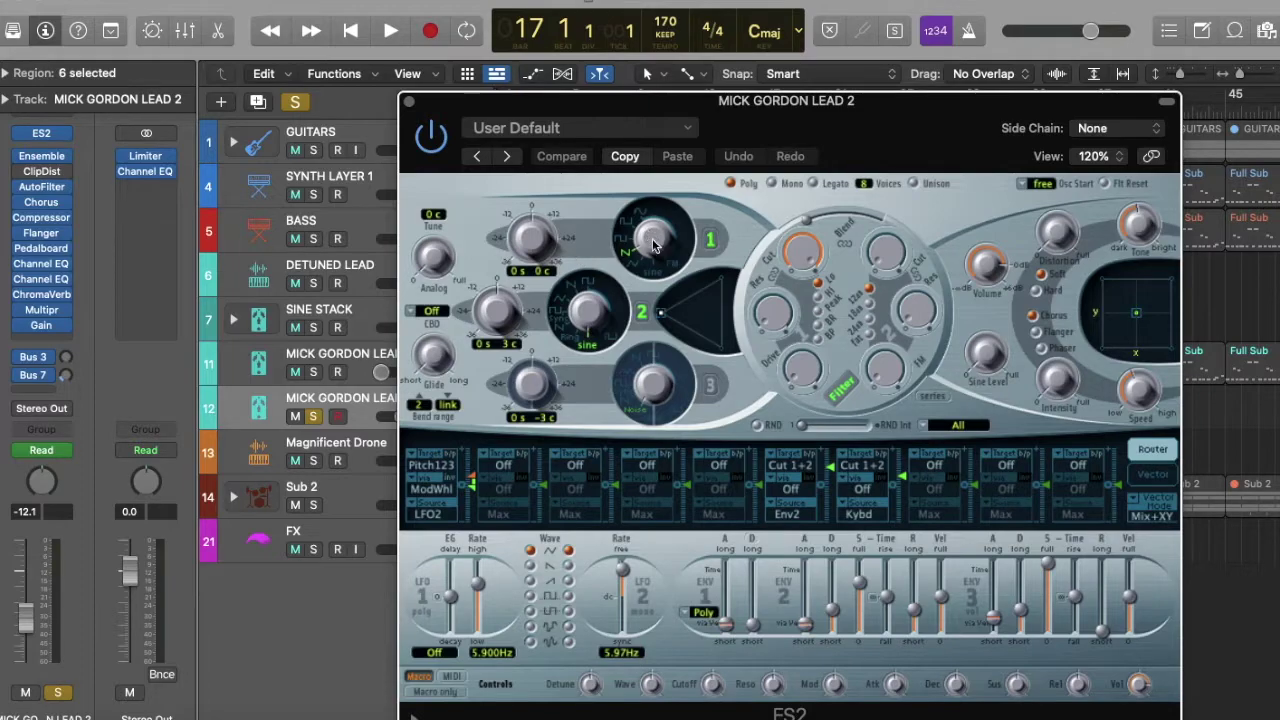
left_click(710, 243)
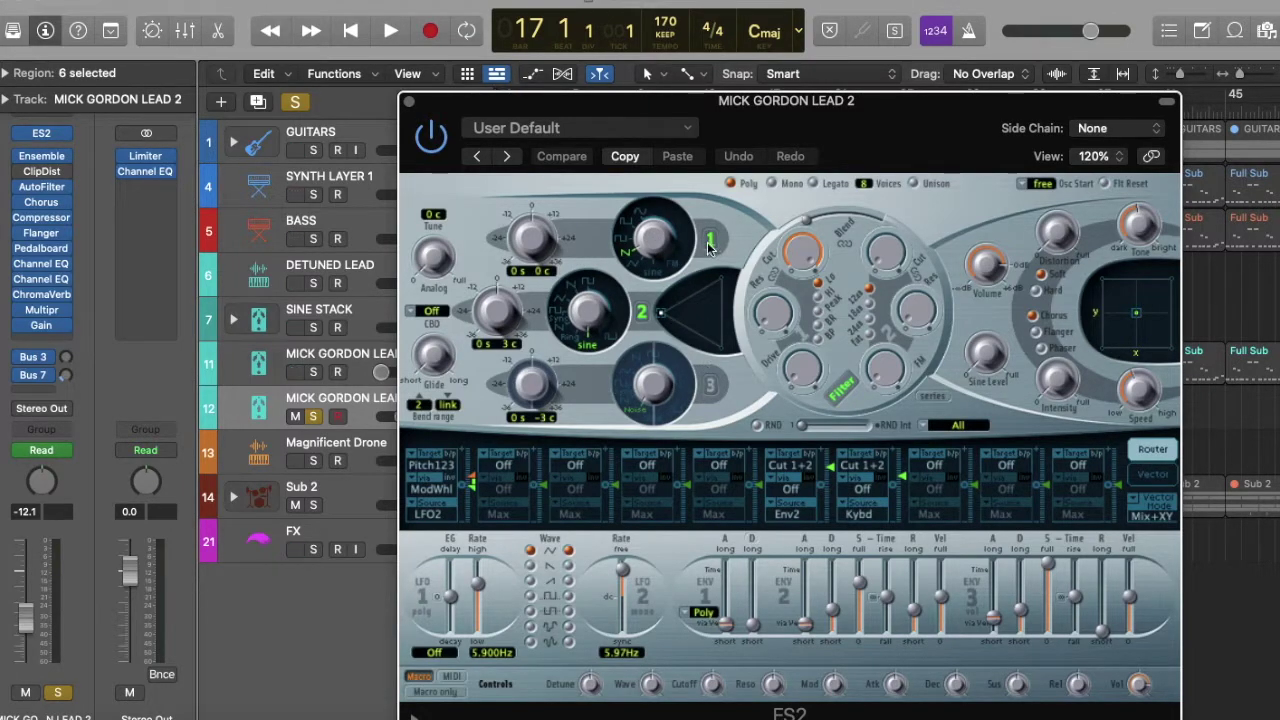
Turn off oscillator 1 in the ES2 synth and close its window
left_click(709, 244)
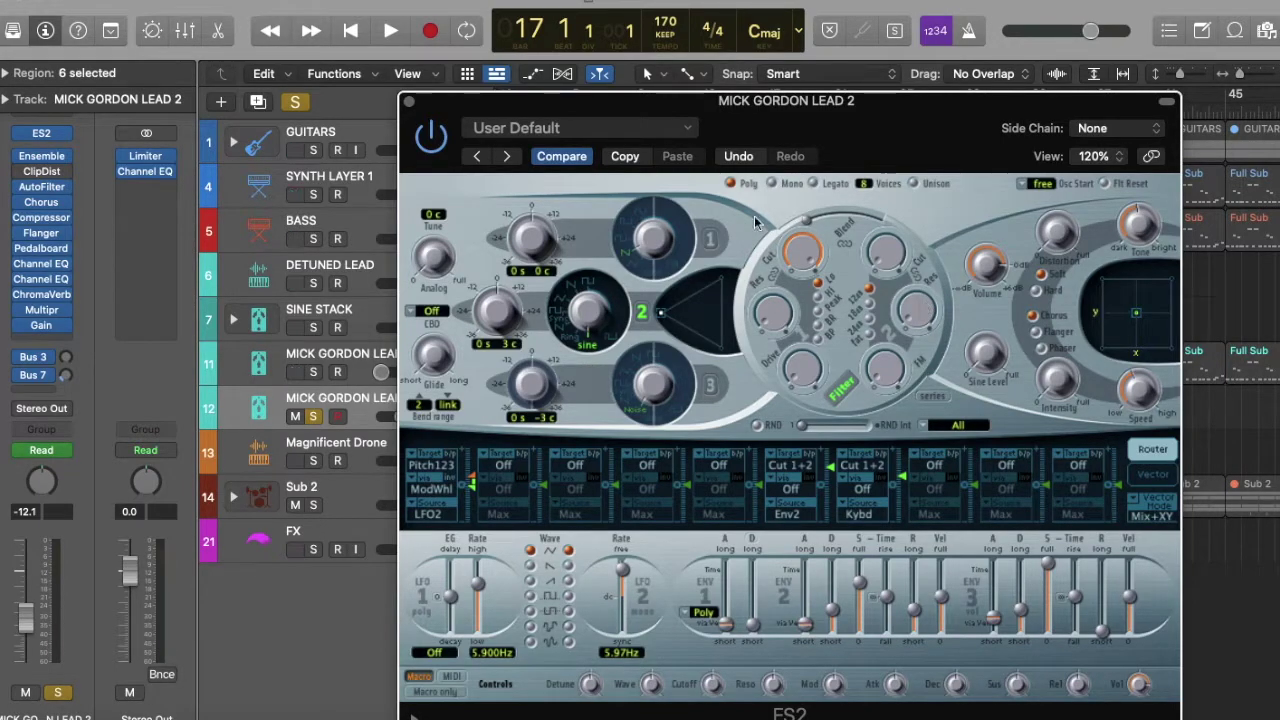
left_click(409, 102)
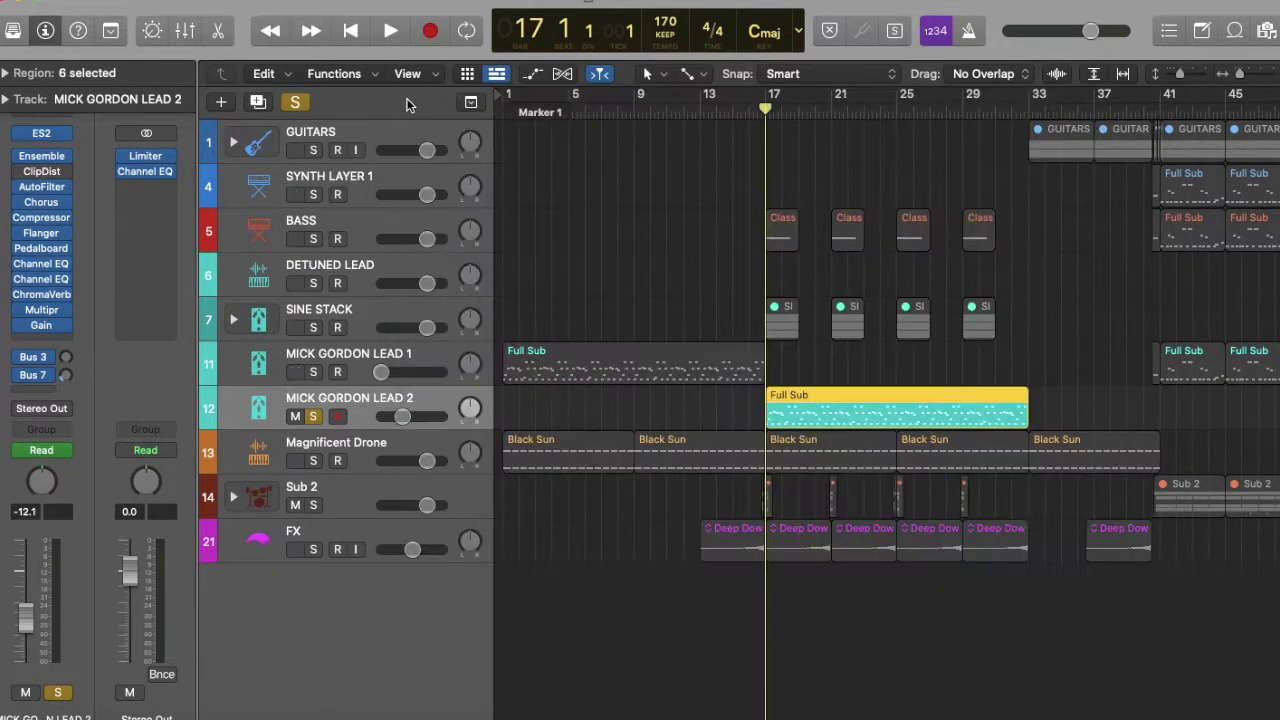
Bypass all the active insert effects on MICK GORDON LEAD 2, from Ensemble through Gain
left_click(25, 157)
left_click(27, 188)
left_click(27, 205)
left_click(21, 218)
left_click(21, 233)
left_click(21, 248)
left_click(22, 265)
left_click(22, 279)
left_click(22, 288)
left_click(23, 302)
left_click(22, 296)
left_click(22, 310)
left_click(22, 318)
left_click(22, 318)
left_click(22, 325)
left_click(22, 325)
left_click(22, 325)
Play the dry MICK GORDON LEAD 2 part, stop it and return the playhead to bar 17
left_click(391, 30)
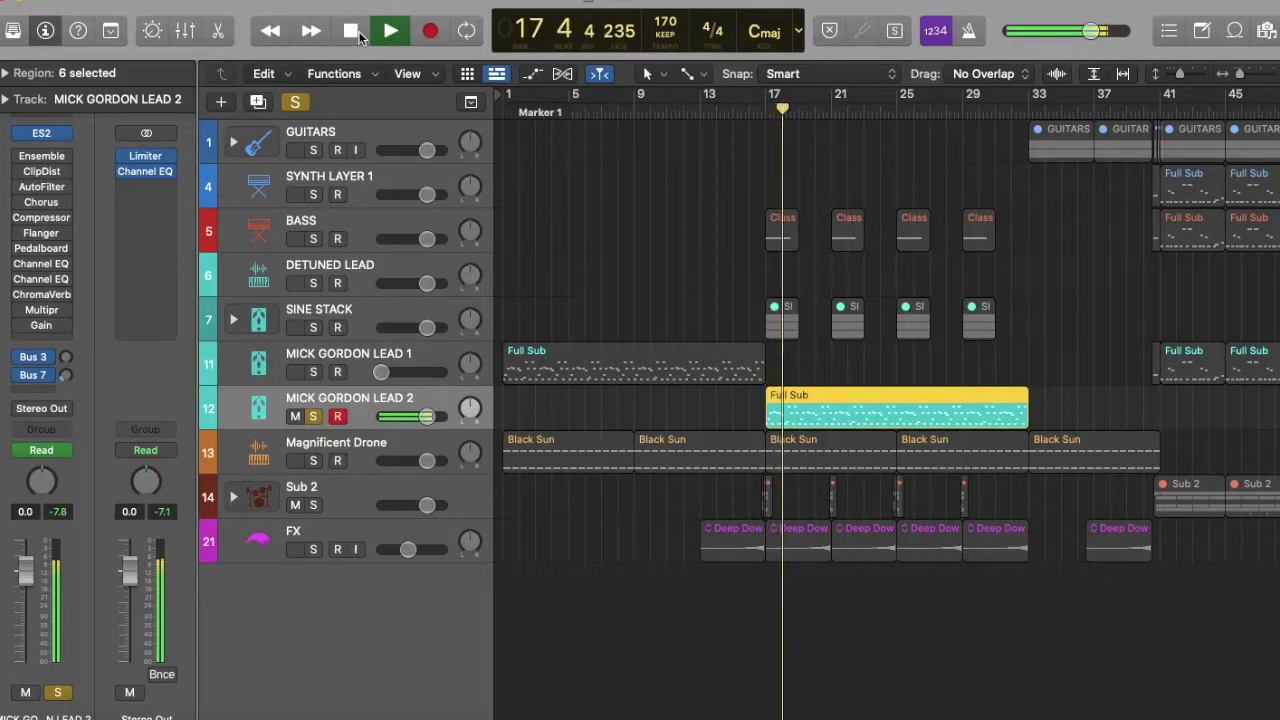
left_click(352, 31)
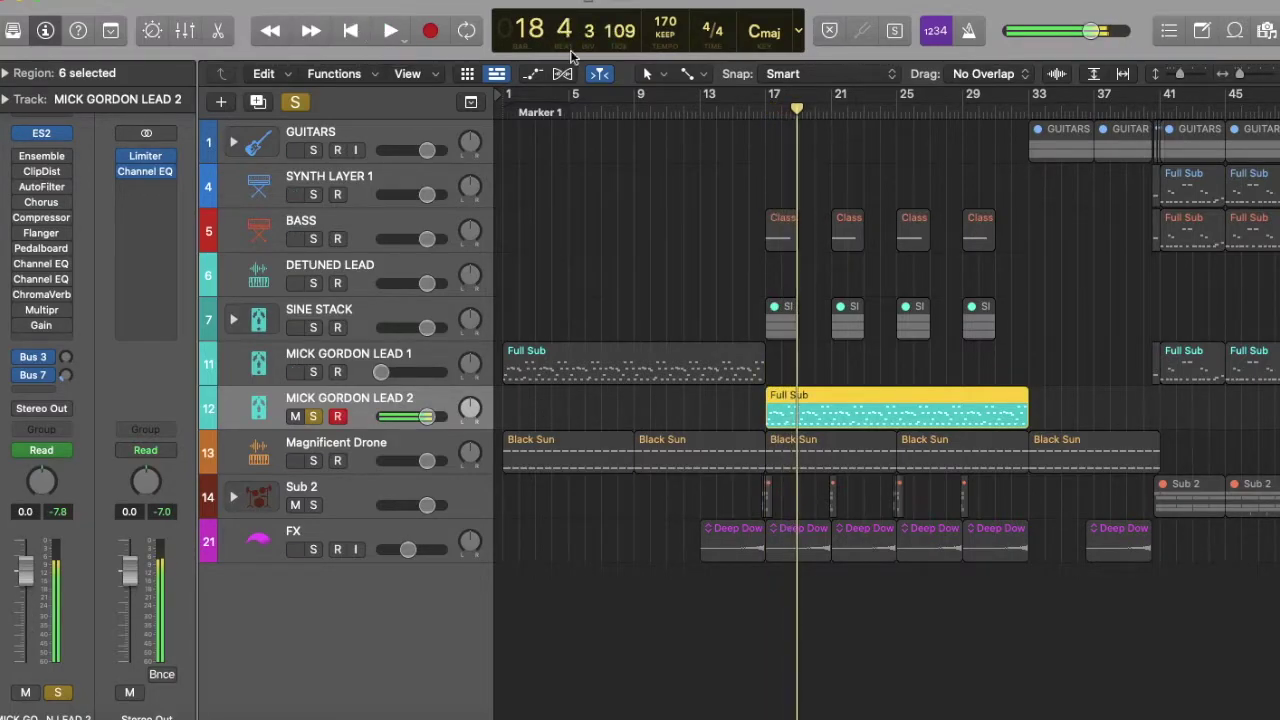
left_click(767, 110)
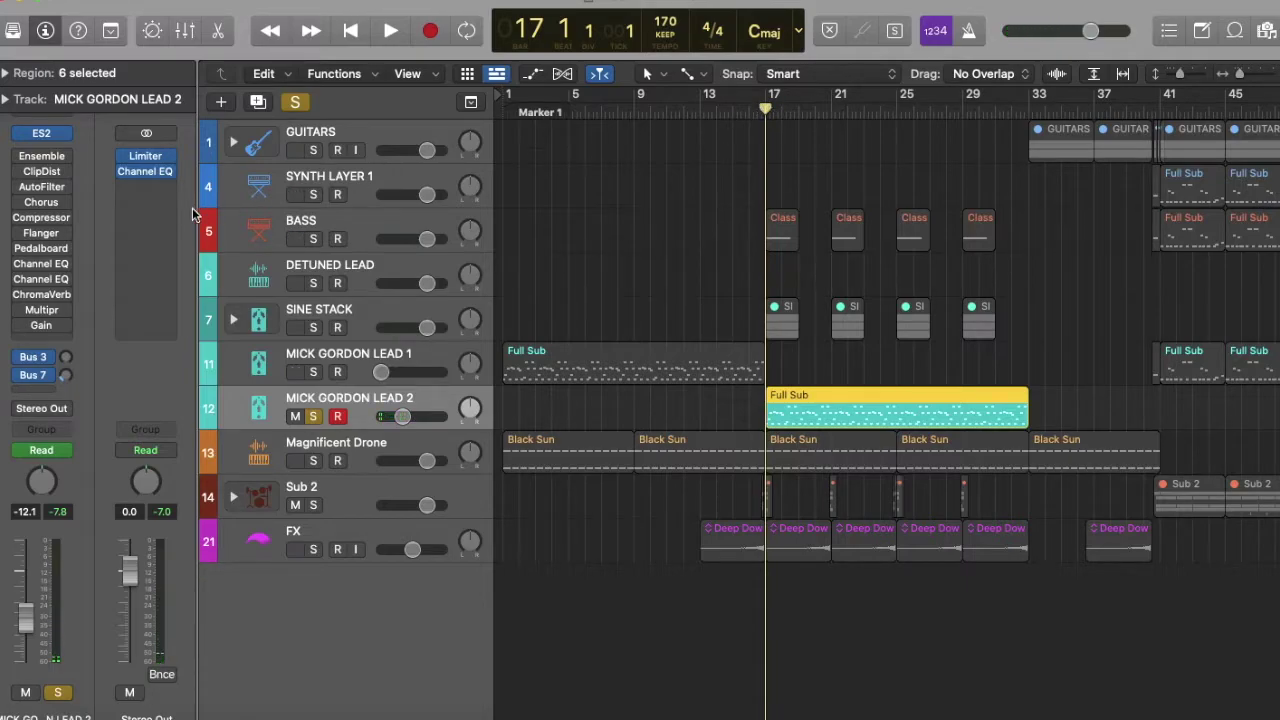
Re-enable the insert effects on MICK GORDON LEAD 2 from Ensemble through Gain, leaving ClipDist bypassed
left_click(20, 155)
left_click(26, 180)
left_click(25, 184)
left_click(20, 187)
left_click(20, 202)
left_click(20, 217)
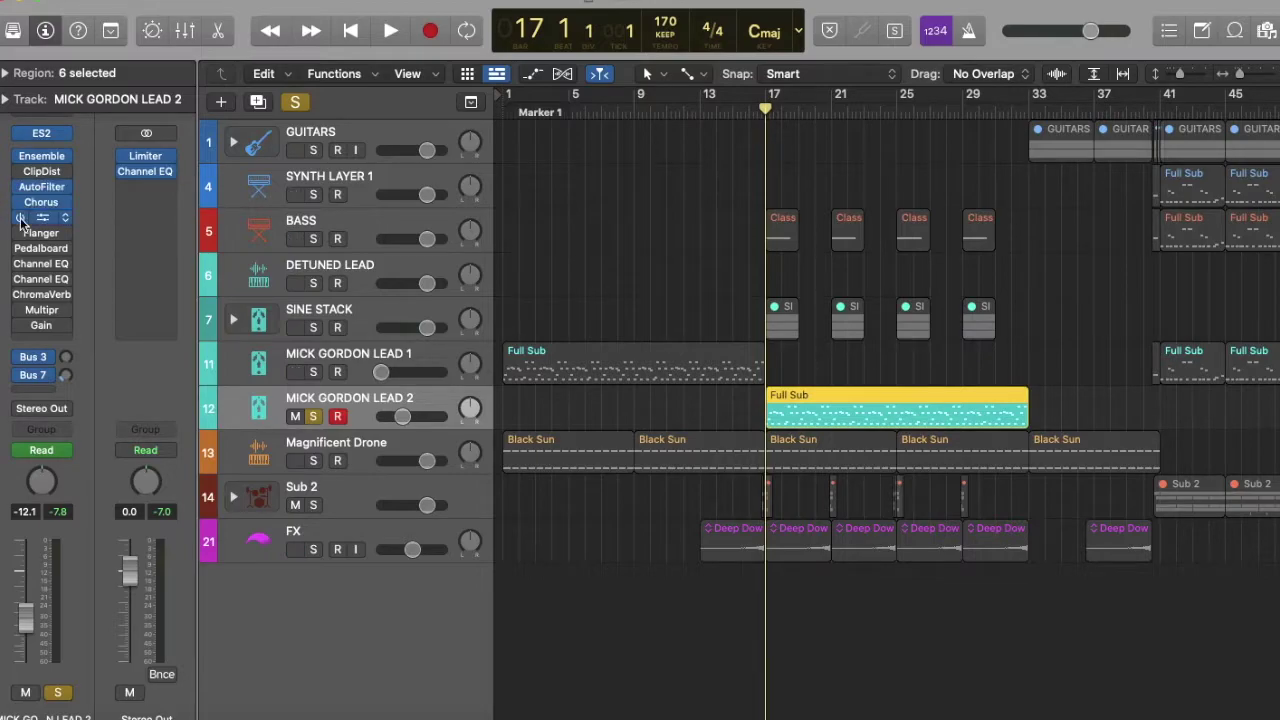
left_click(20, 233)
left_click(20, 248)
left_click(20, 264)
left_click(20, 279)
left_click(20, 295)
left_click(20, 310)
left_click(20, 325)
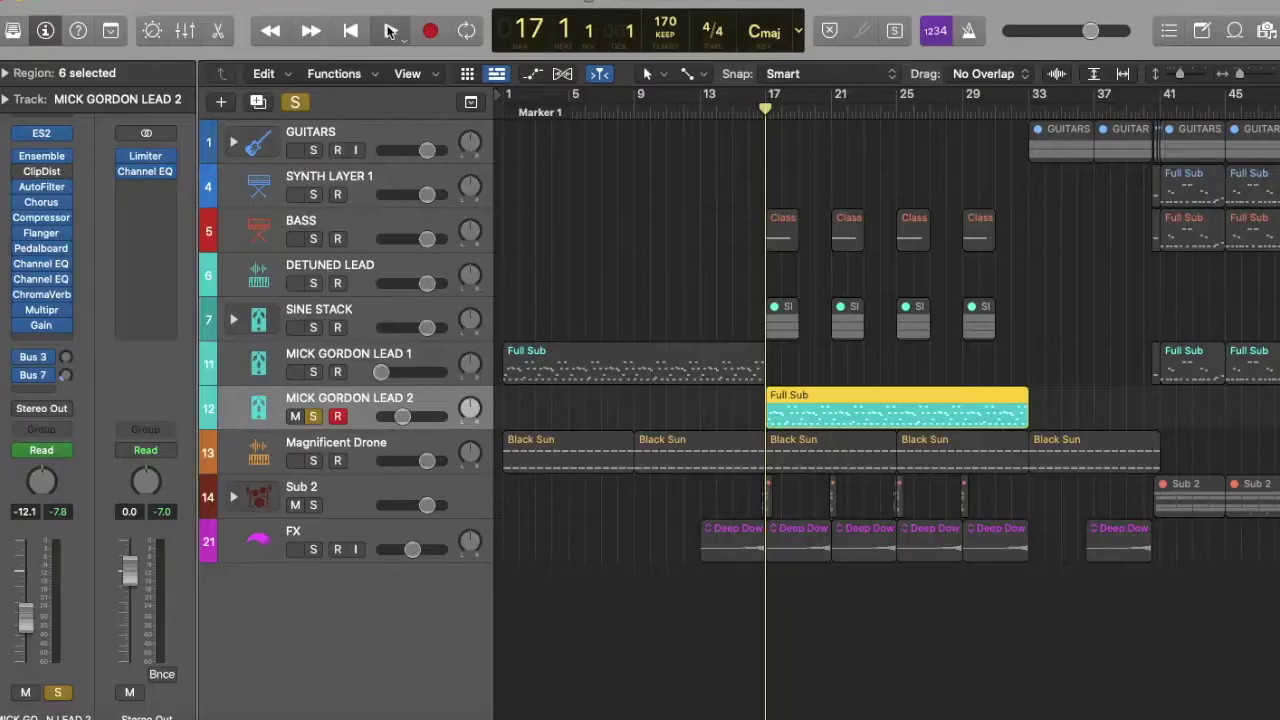
Audition MICK GORDON LEAD 2 with its effects active and return the playhead to bar 17
key("space")
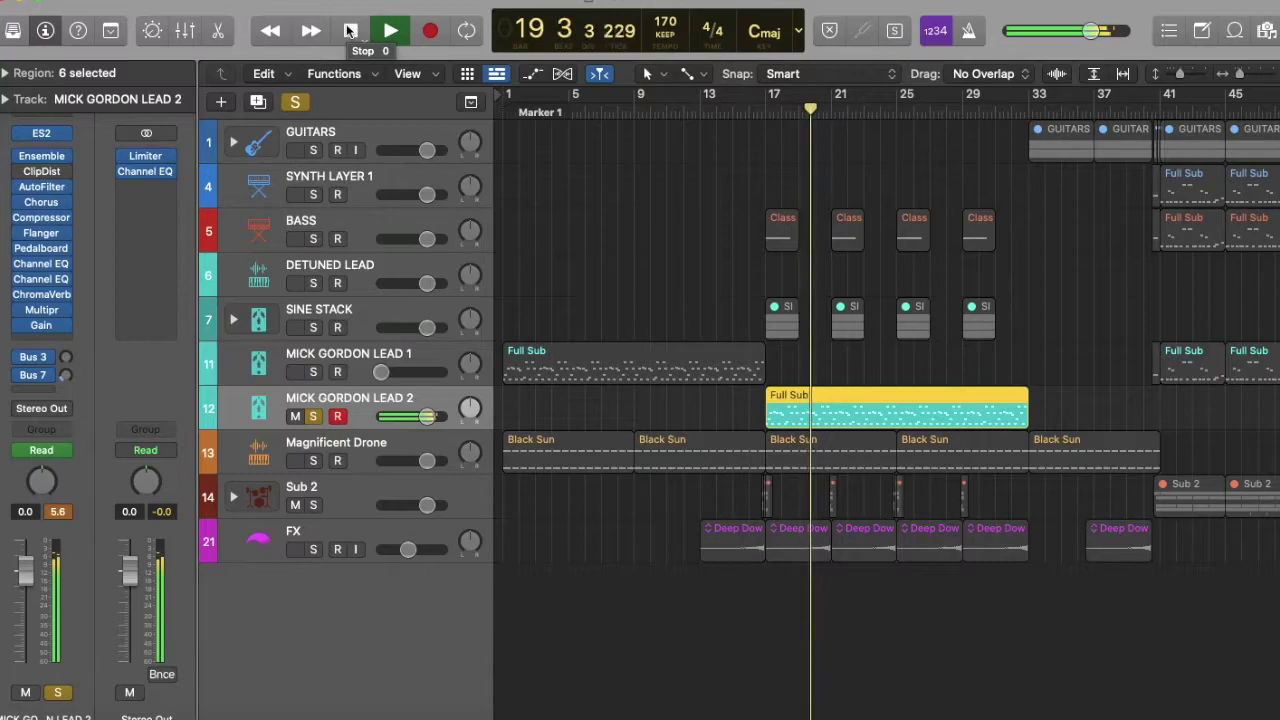
left_click(349, 30)
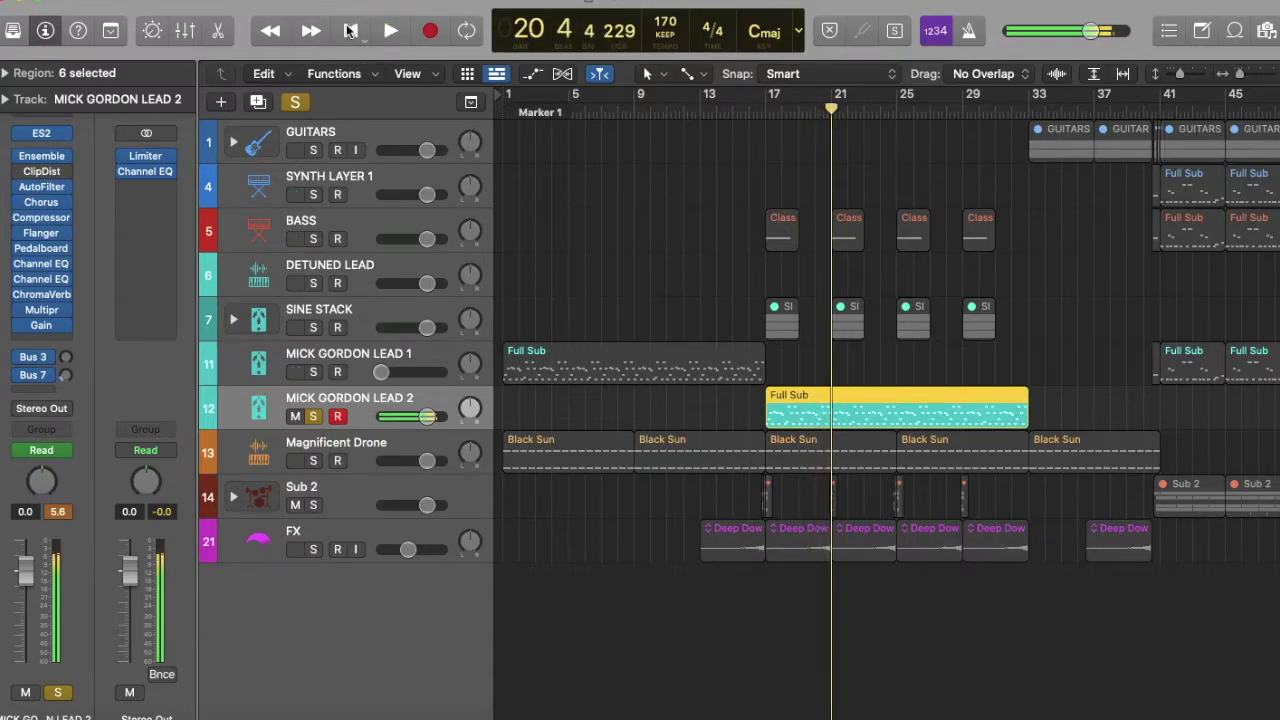
left_click(762, 110)
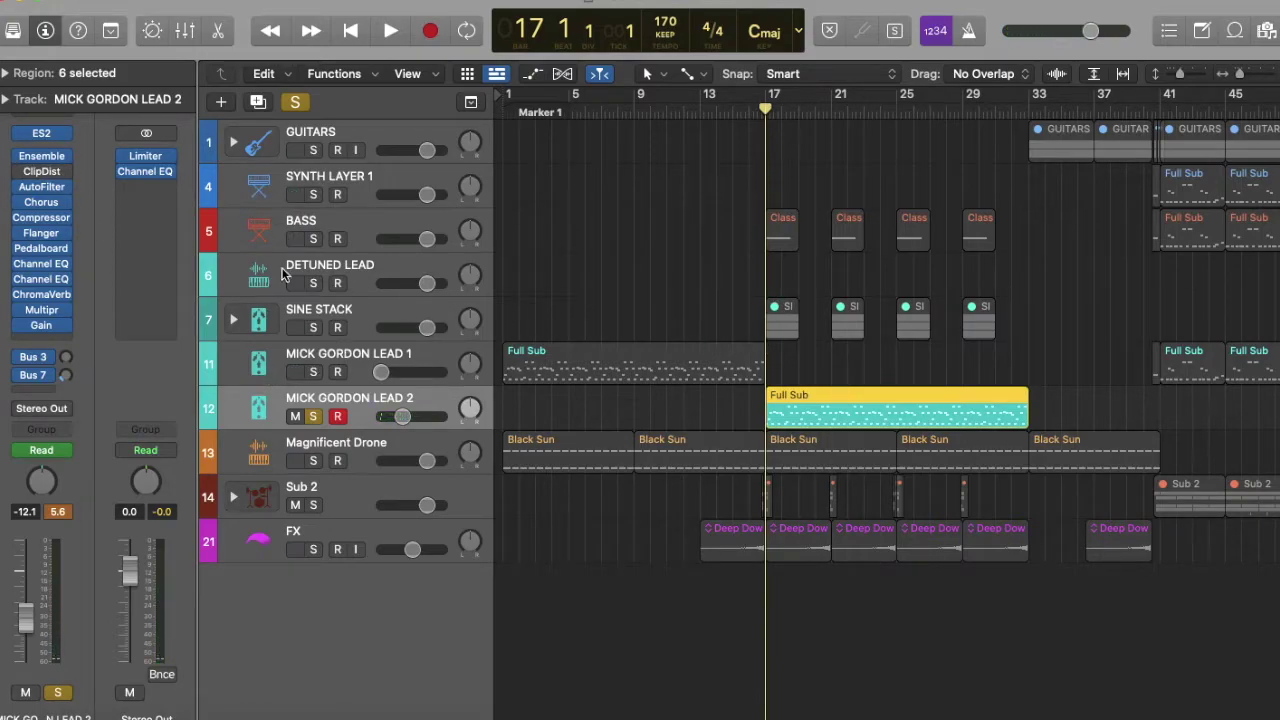
Examine the notes of the Full Sub region on MICK GORDON LEAD 2 in the Piano Roll, closing the editor when done
mouse_move(49, 158)
mouse_move(30, 136)
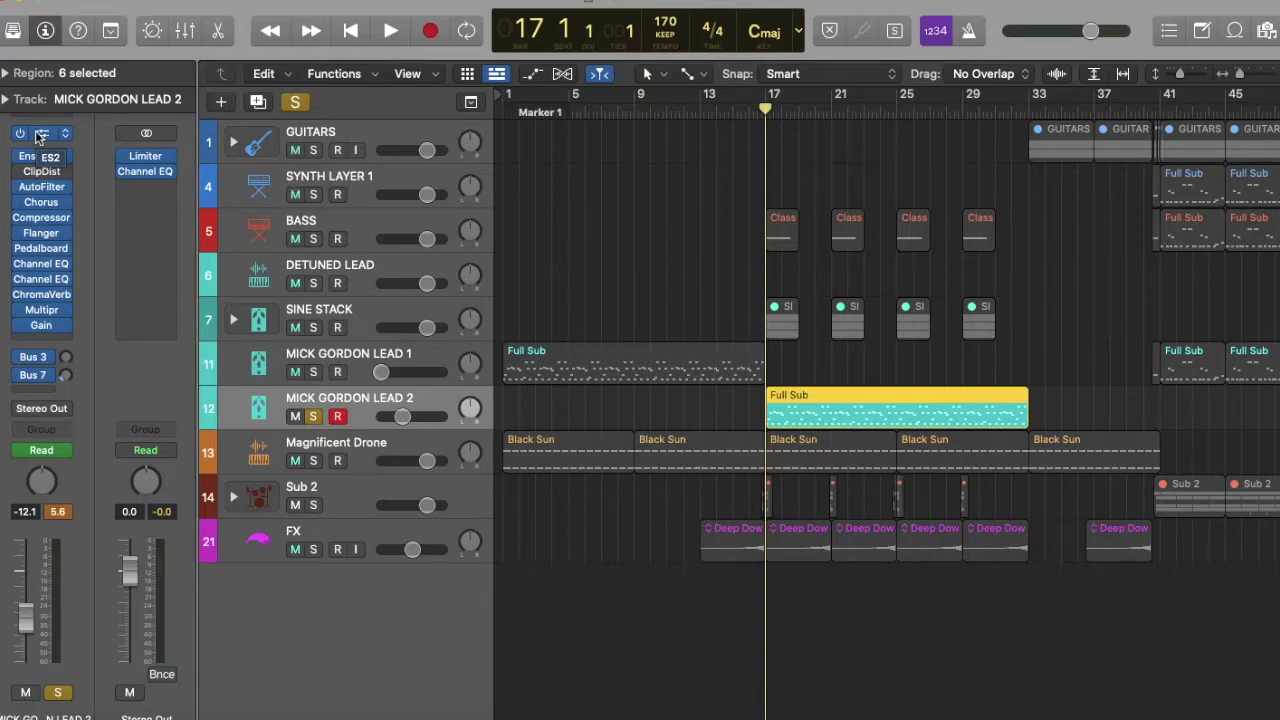
double_click(863, 414)
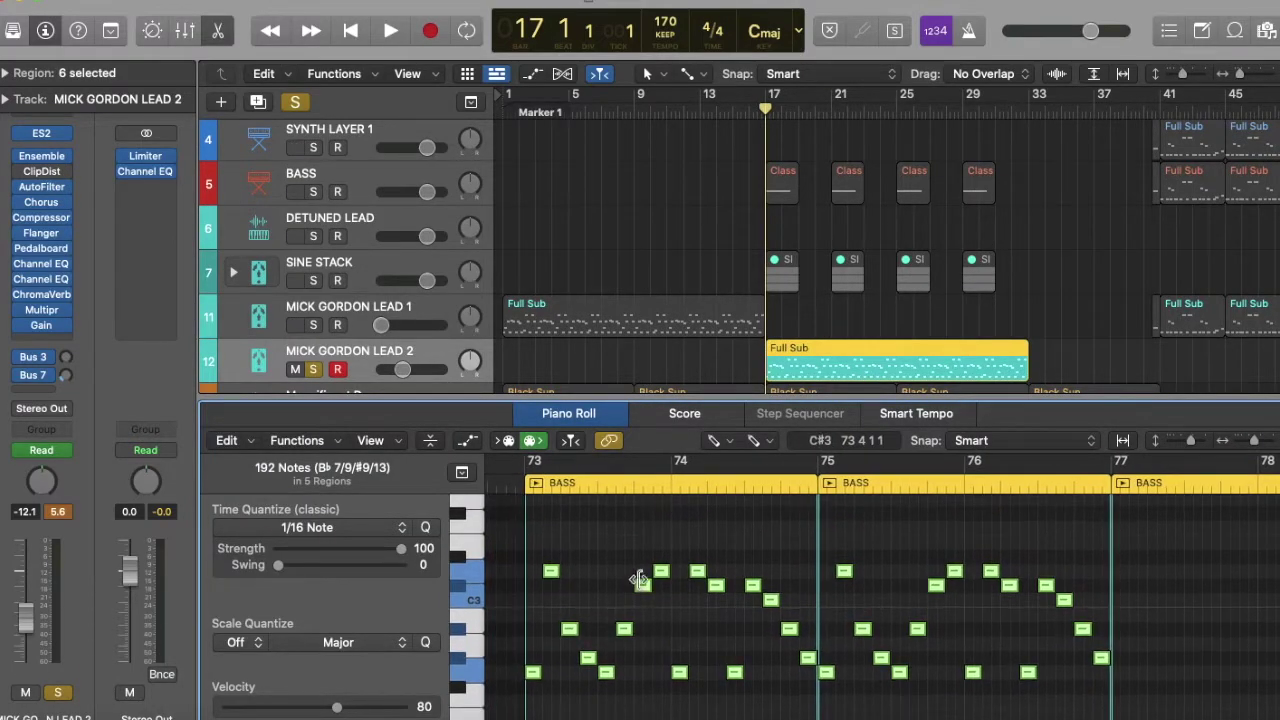
left_click_drag(681, 400, 625, 716)
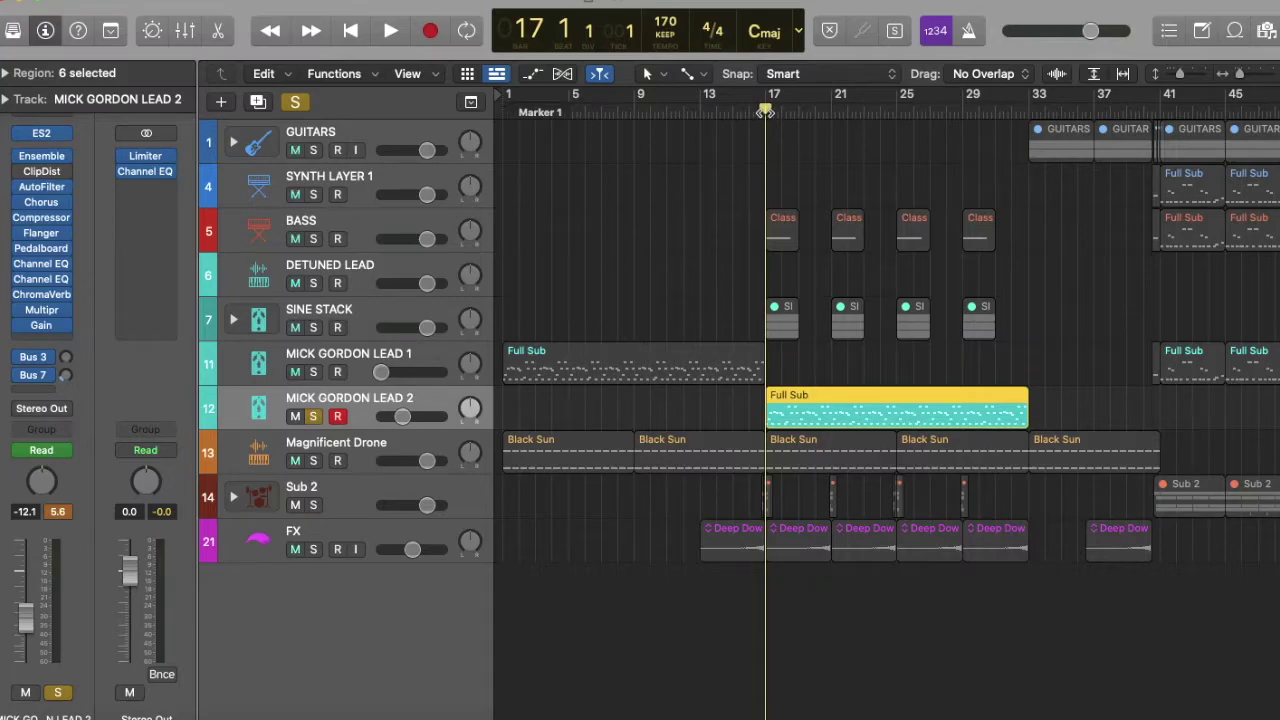
double_click(795, 411)
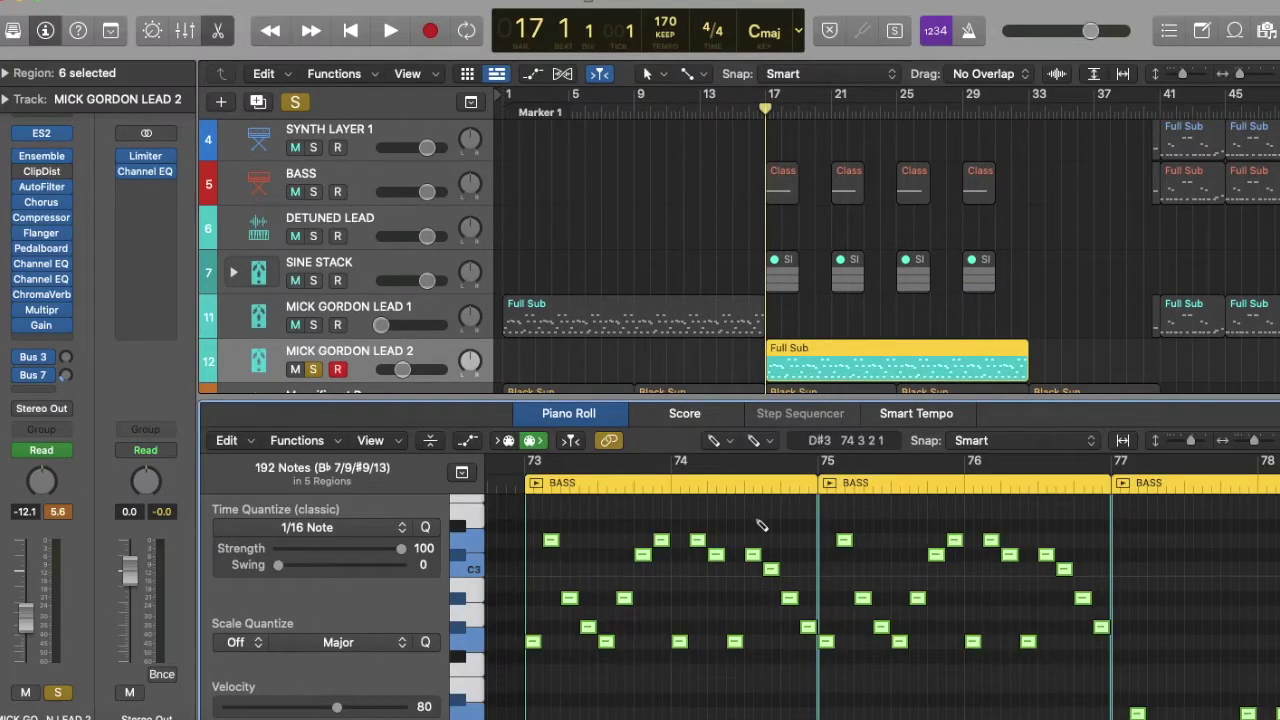
key("p")
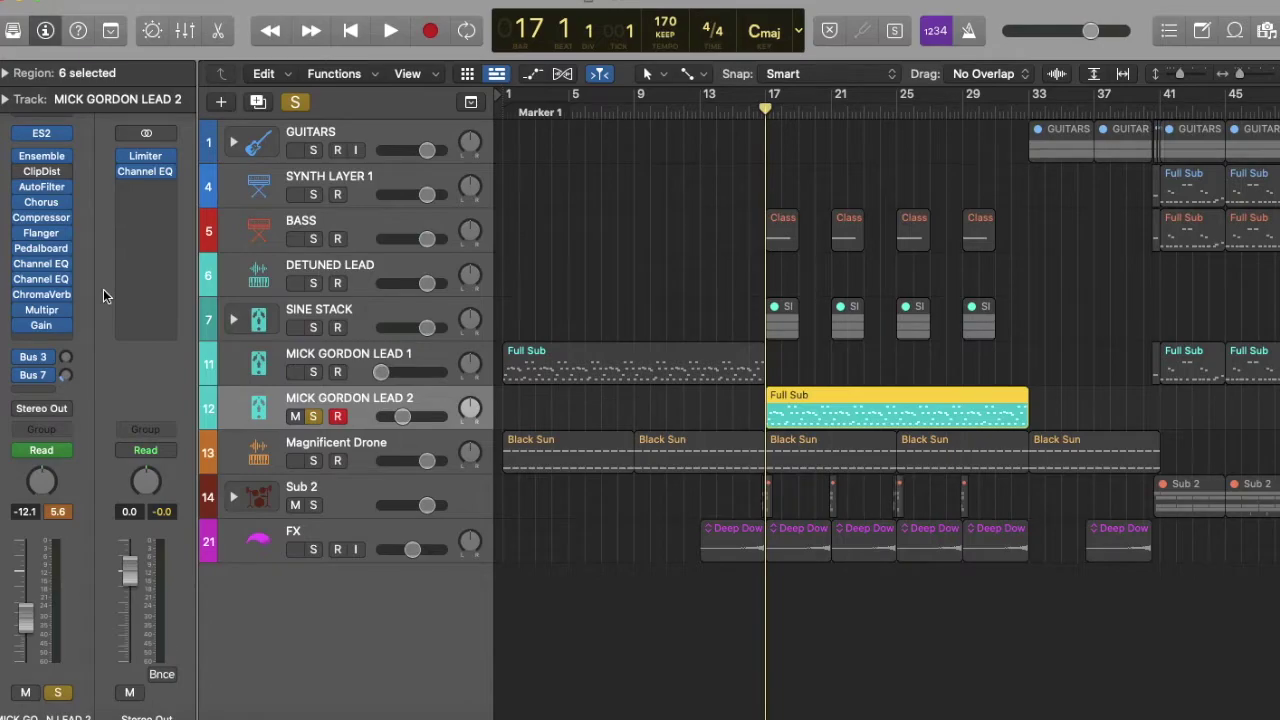
Examine the Ensemble plug-in settings on MICK GORDON LEAD 2 and close the plug-in window
left_click(46, 157)
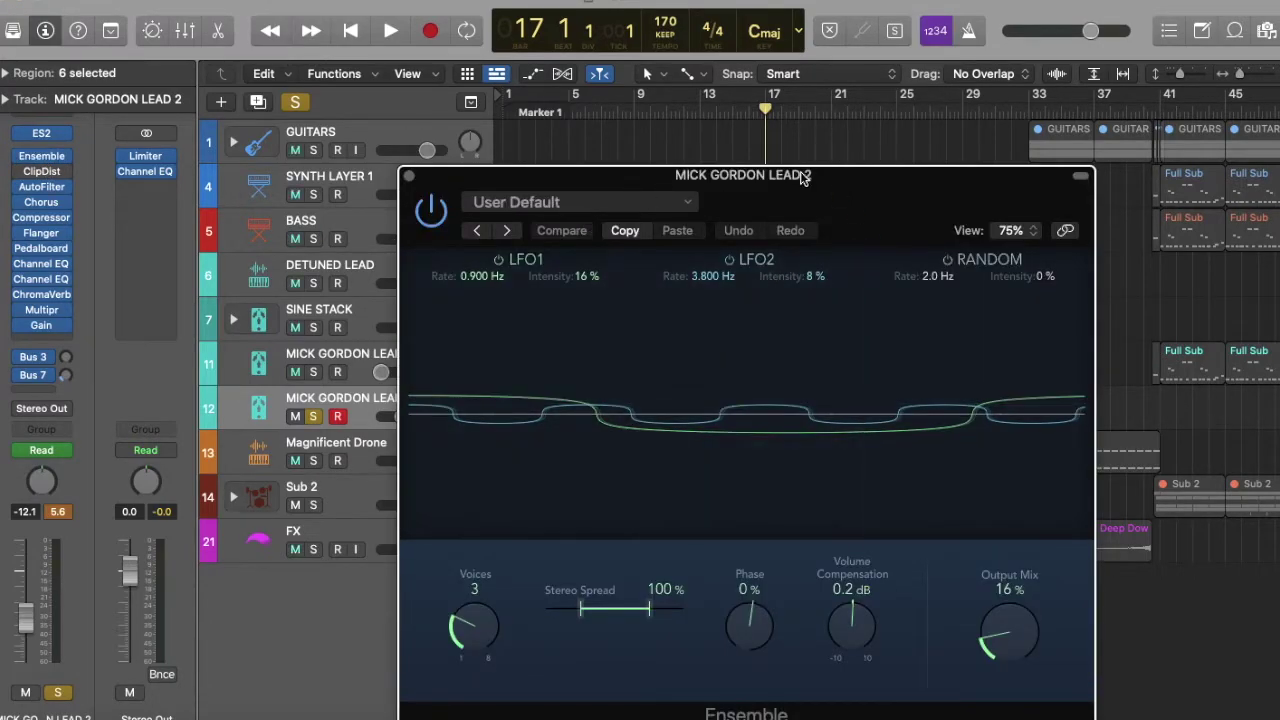
left_click_drag(801, 203, 782, 148)
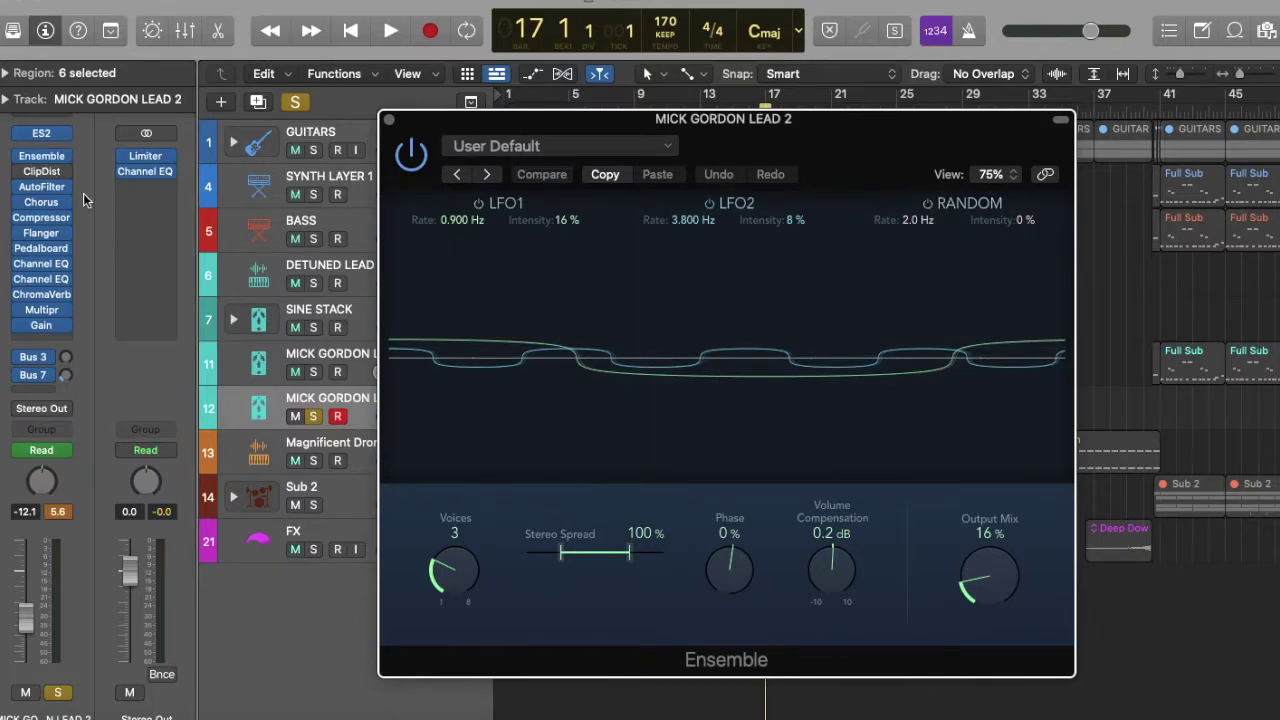
left_click(388, 120)
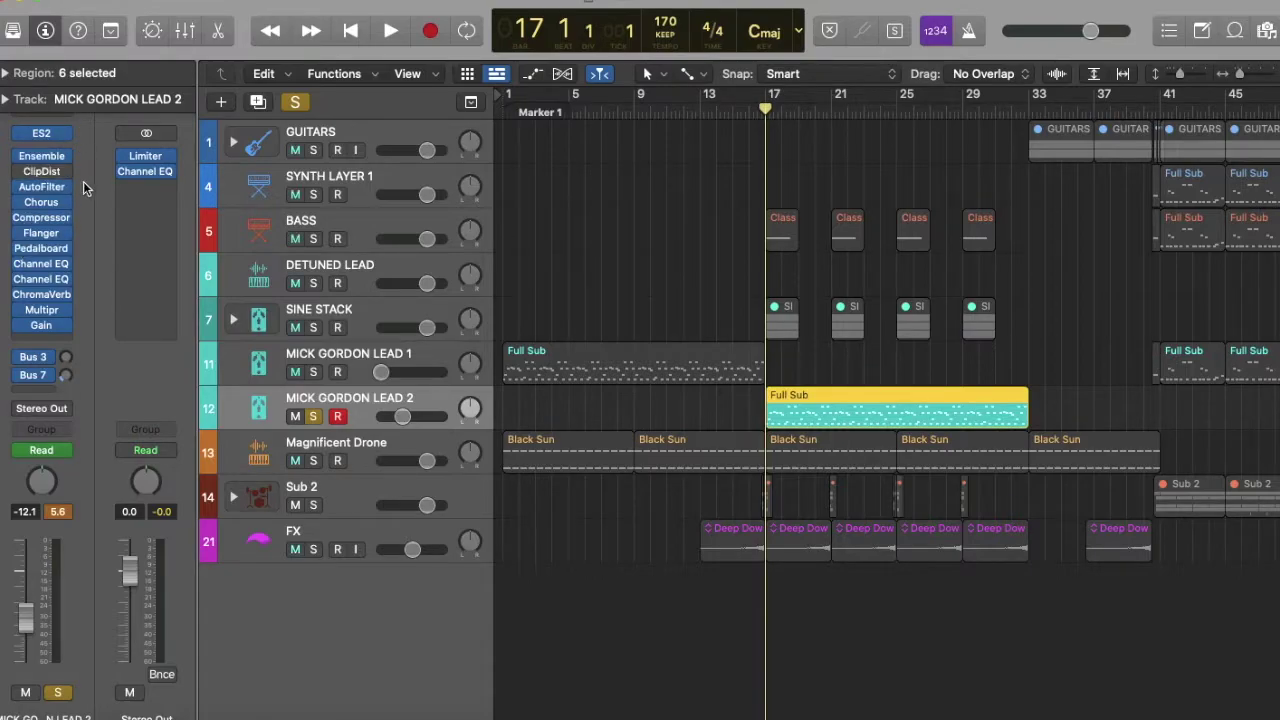
Set the AutoFilter cutoff on MICK GORDON LEAD 2 to 80 % and close the plug-in window
mouse_move(47, 171)
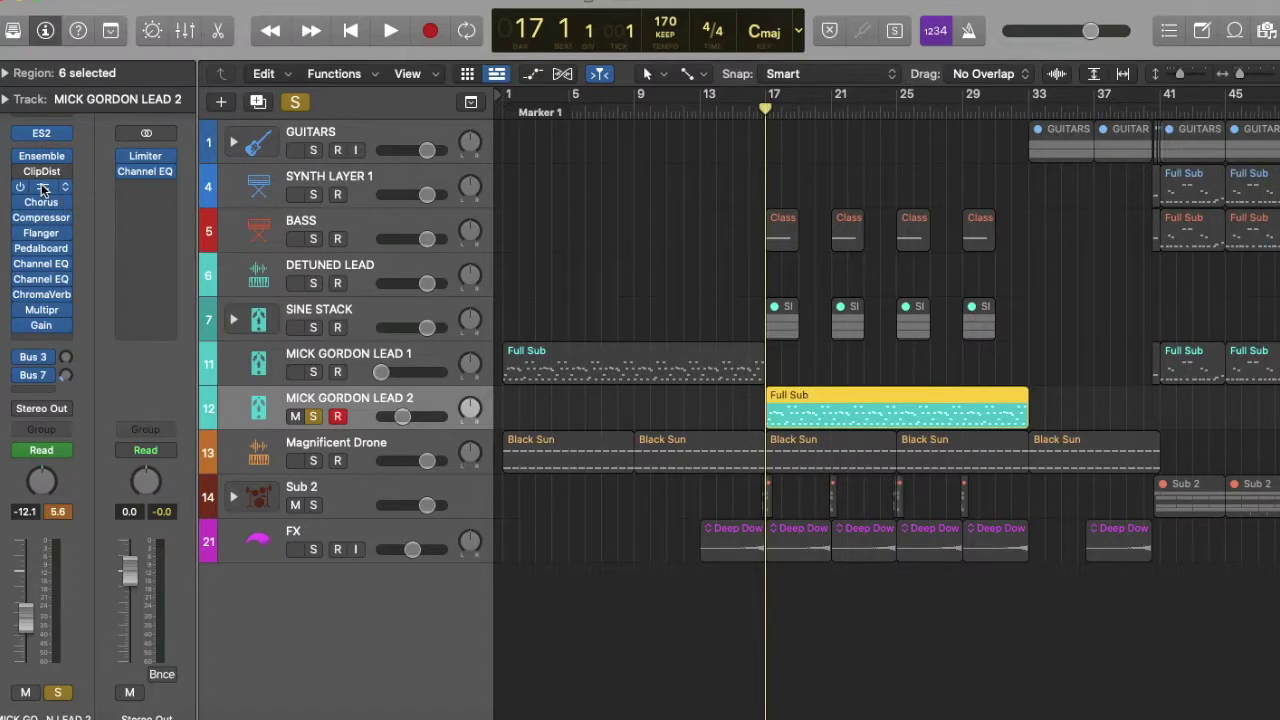
left_click(41, 186)
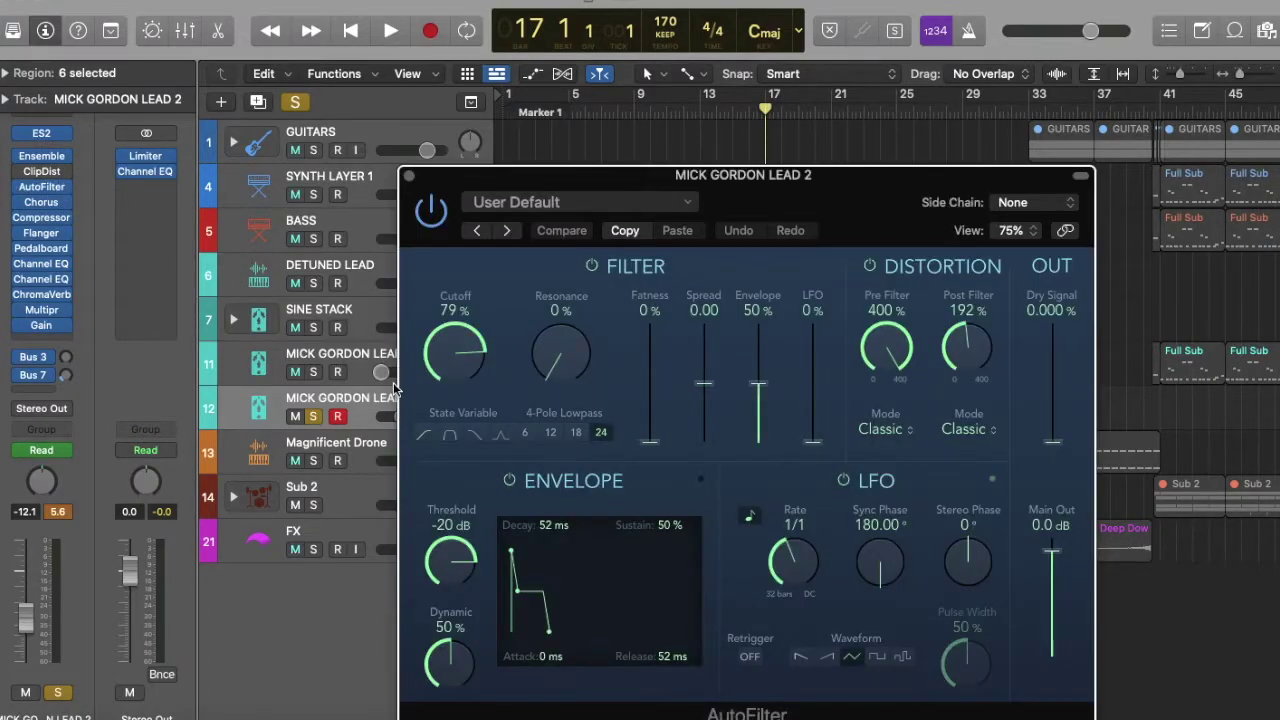
left_click_drag(459, 350, 462, 347)
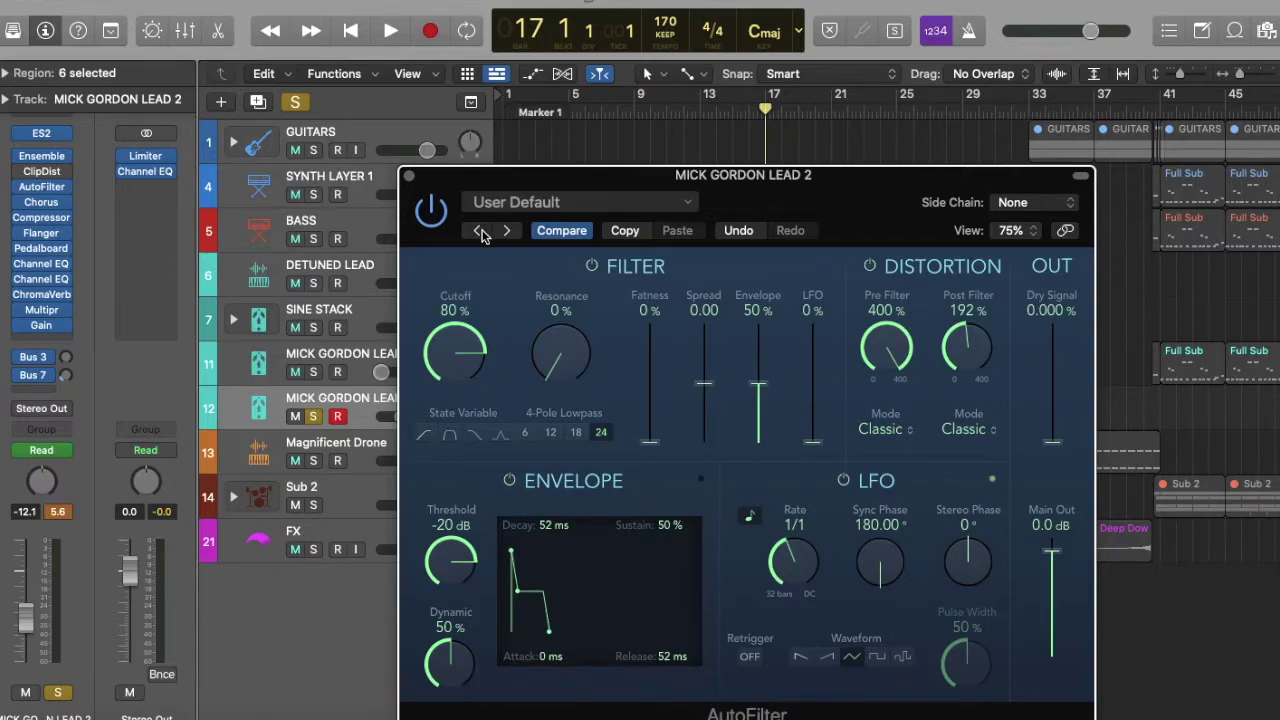
left_click(408, 177)
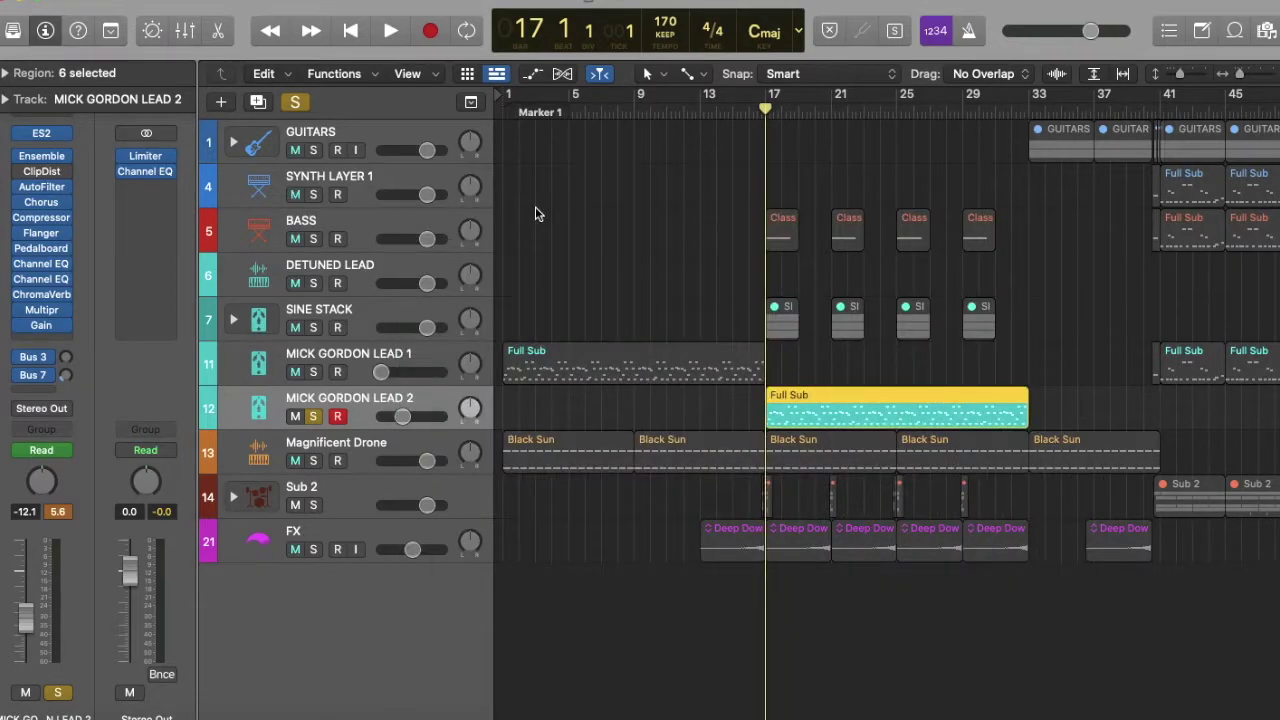
Examine the Chorus, Compressor and Flanger settings on MICK GORDON LEAD 2, closing each plug-in window
mouse_move(21, 201)
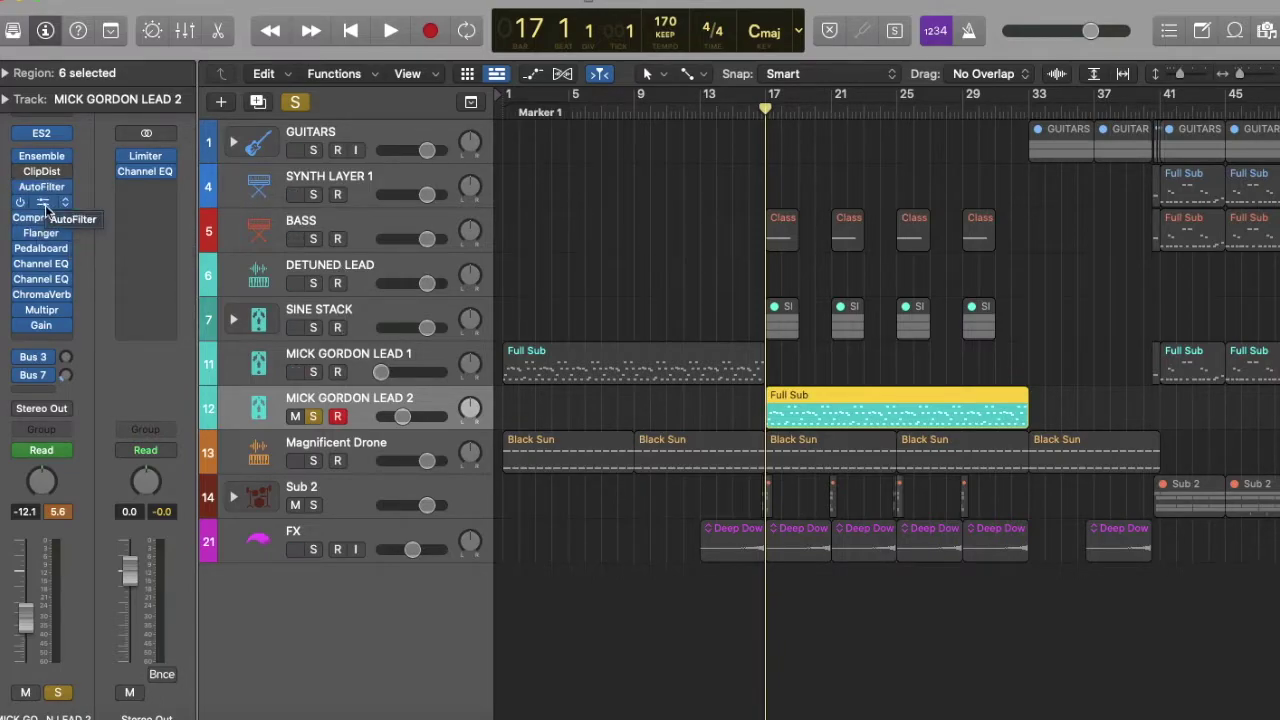
left_click(43, 205)
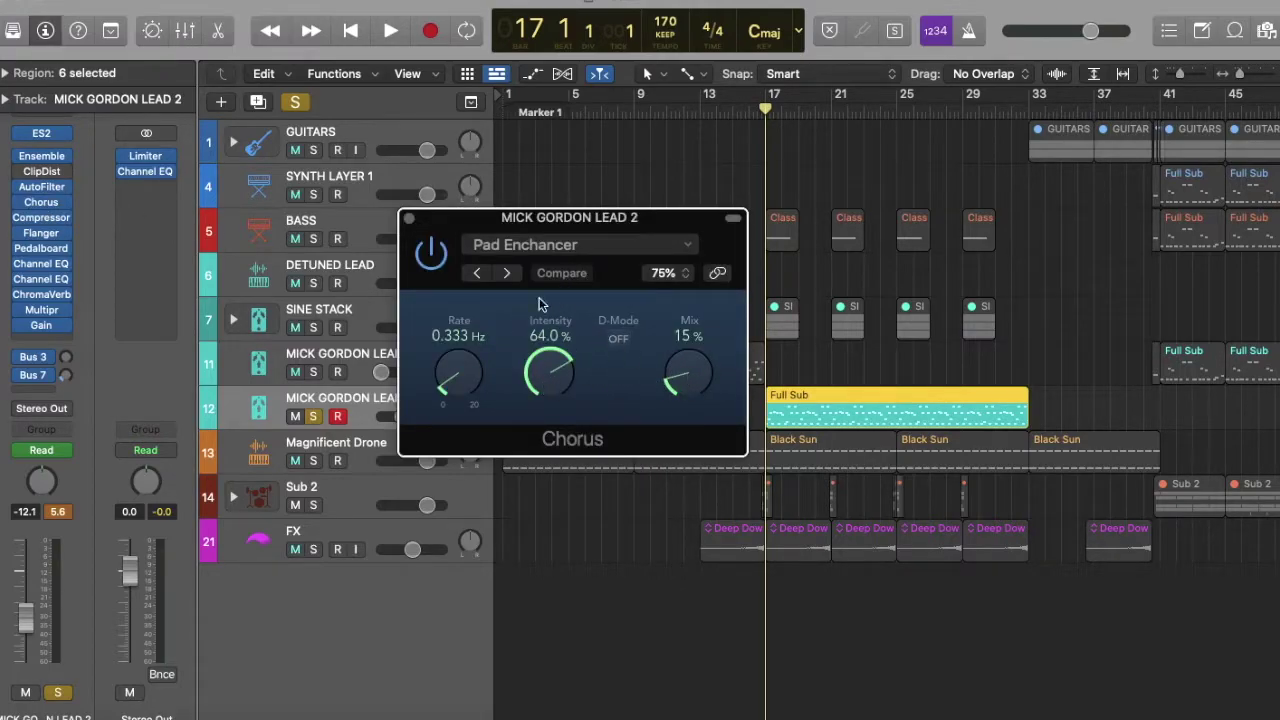
left_click(410, 219)
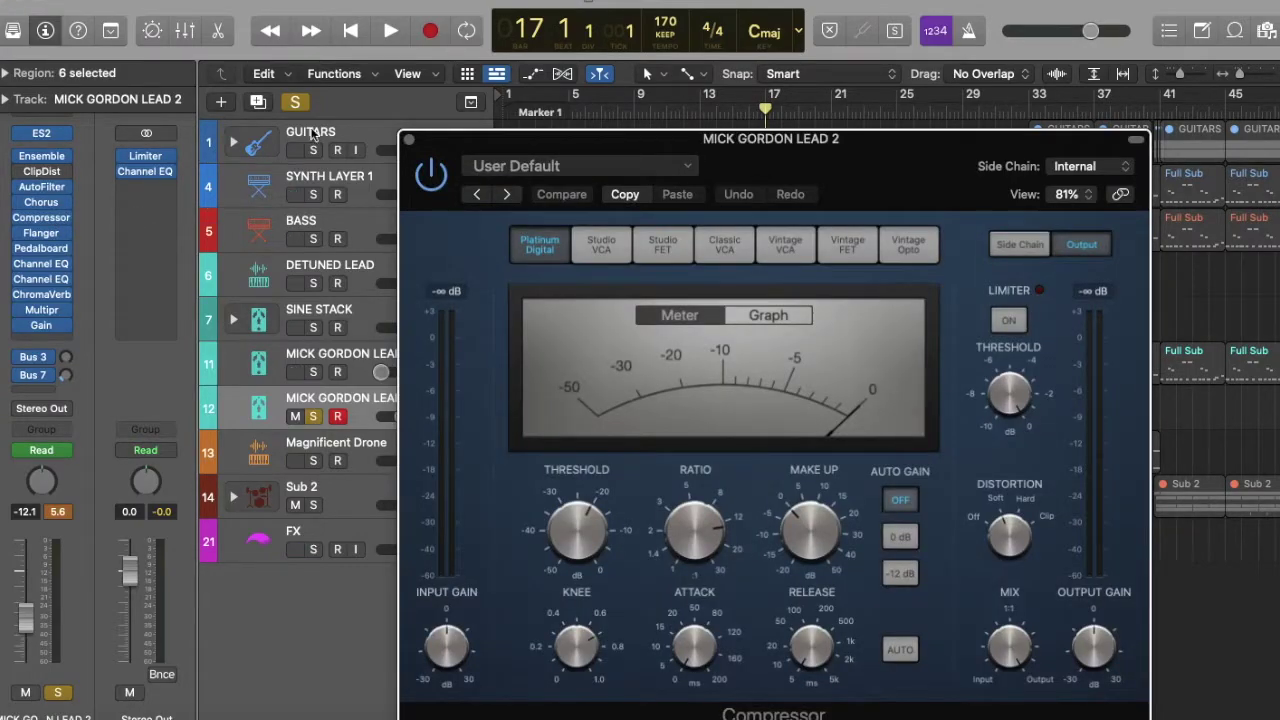
left_click(409, 140)
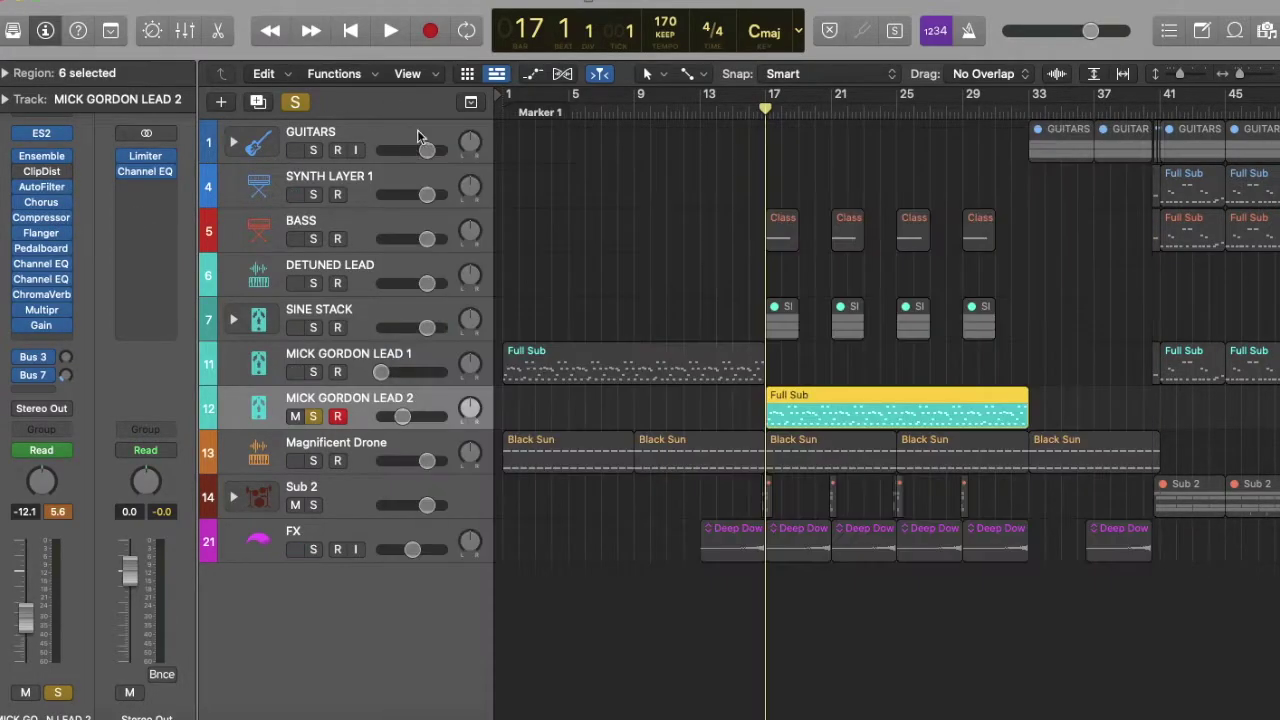
left_click(45, 236)
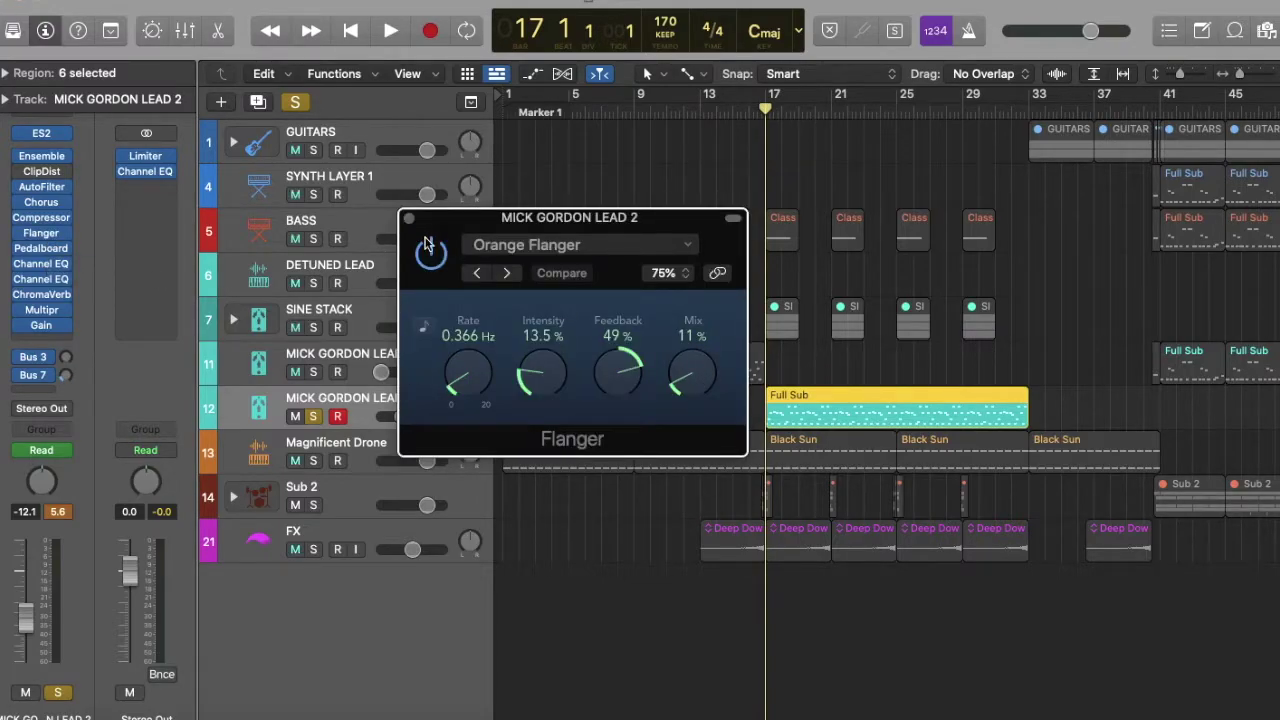
left_click(409, 218)
Examine the Pedalboard's pedal chain on MICK GORDON LEAD 2, from Heavenly Chorus through Retro Chorus, and close the plug-in window
mouse_move(48, 236)
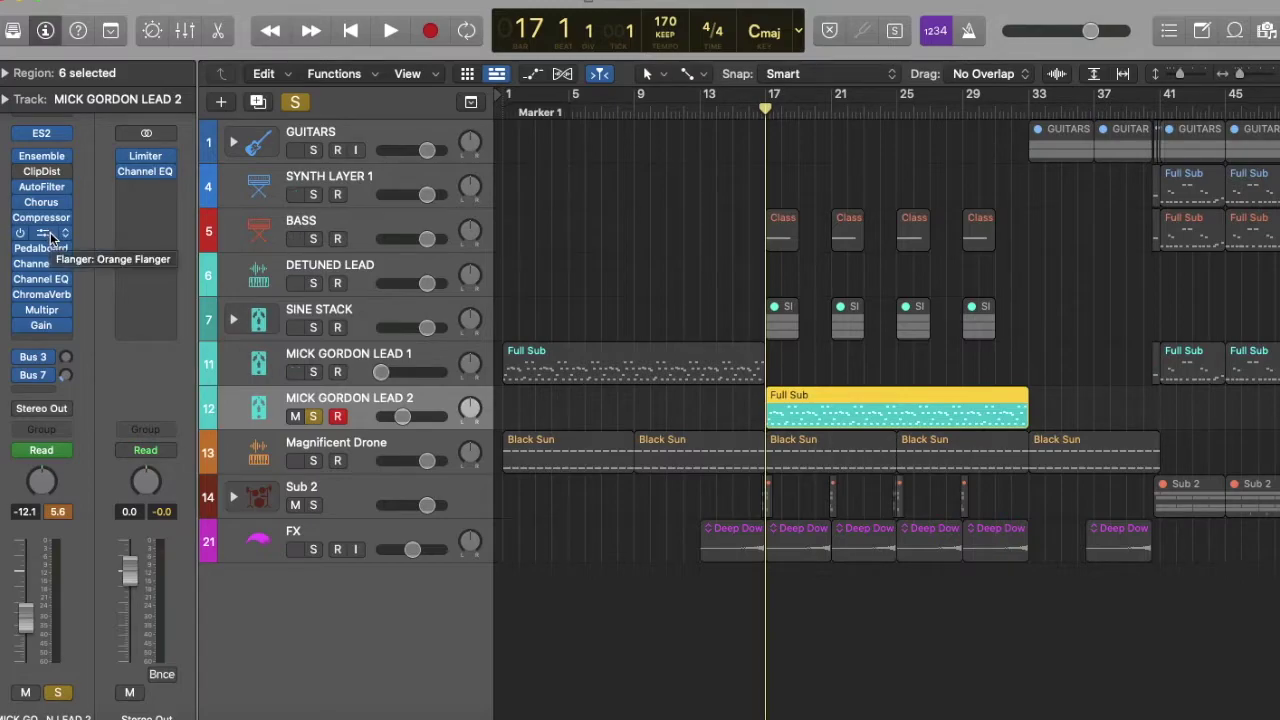
left_click(48, 249)
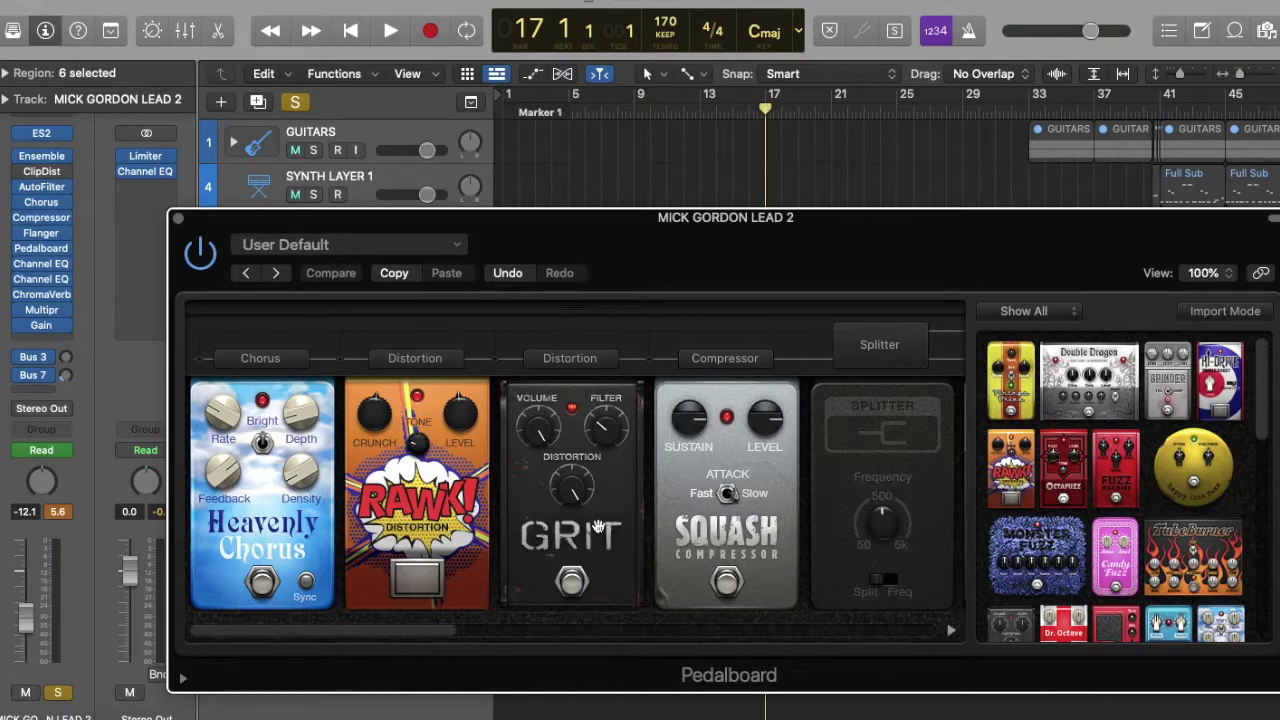
left_click(573, 482)
scroll(752, 537, "right", 10)
scroll(740, 528, "left", 6)
scroll(740, 528, "left", 2)
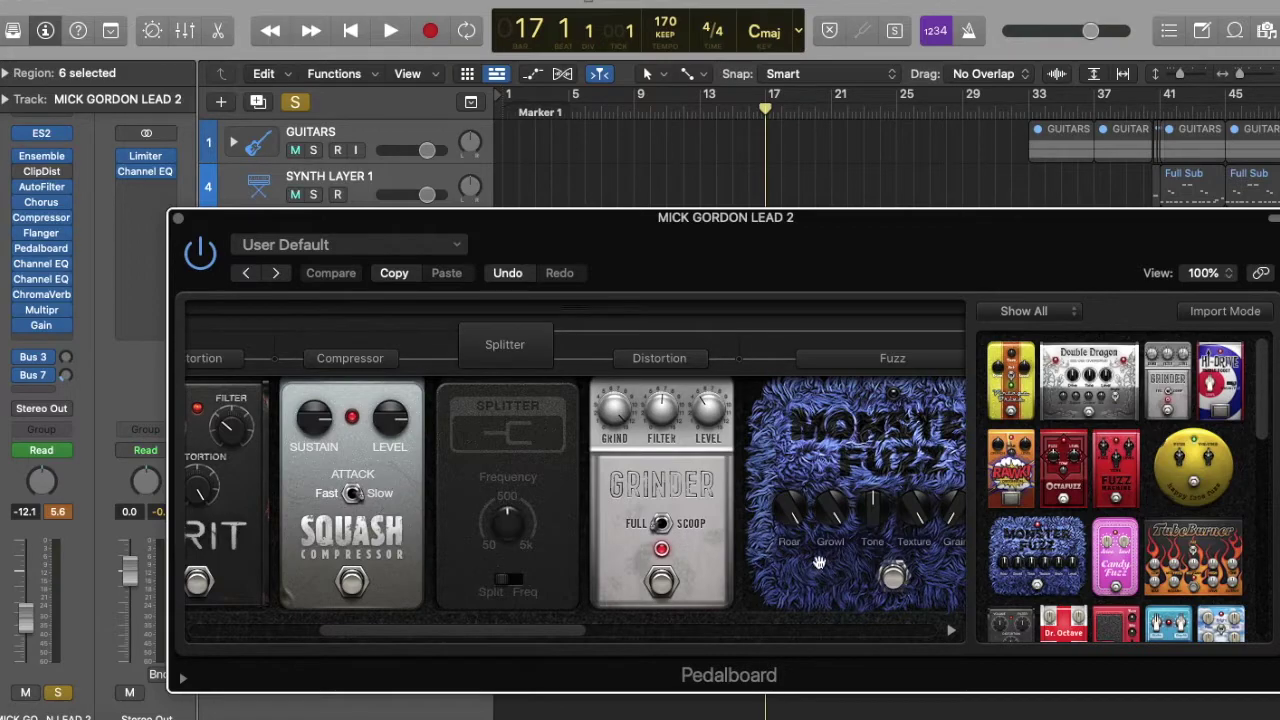
scroll(661, 525, "right", 10)
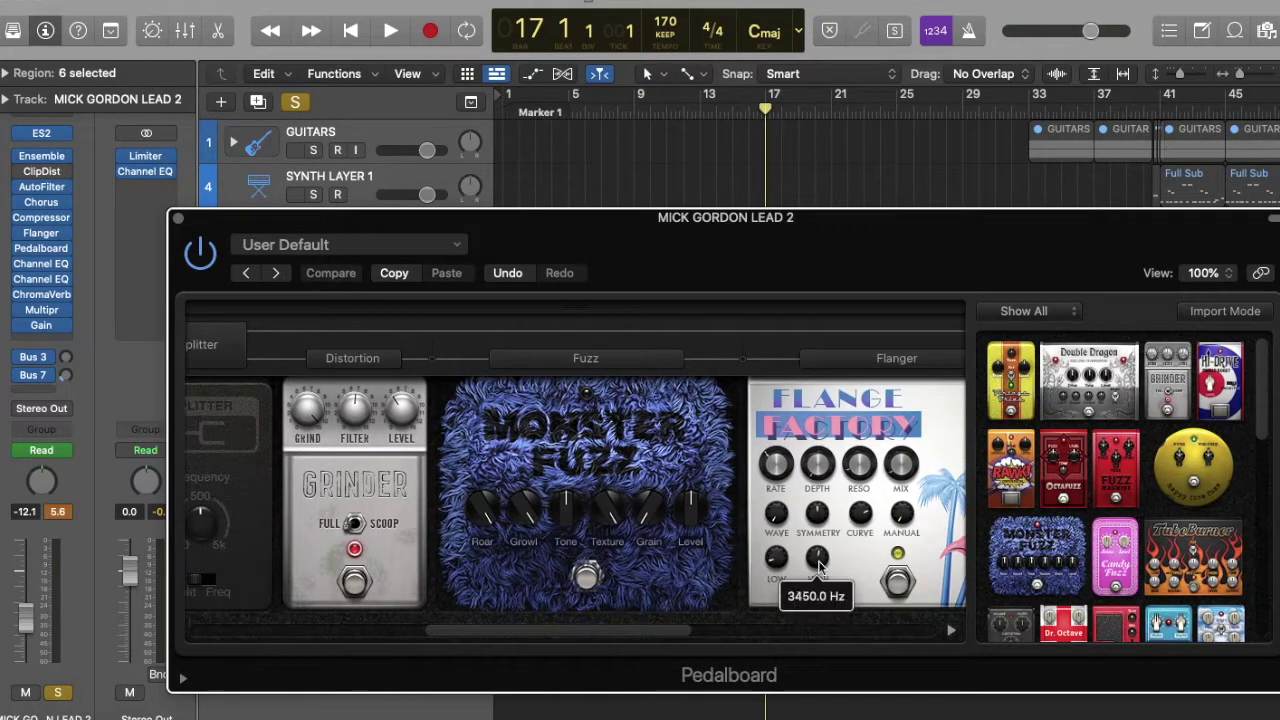
left_click(820, 567)
scroll(685, 581, "right", 10)
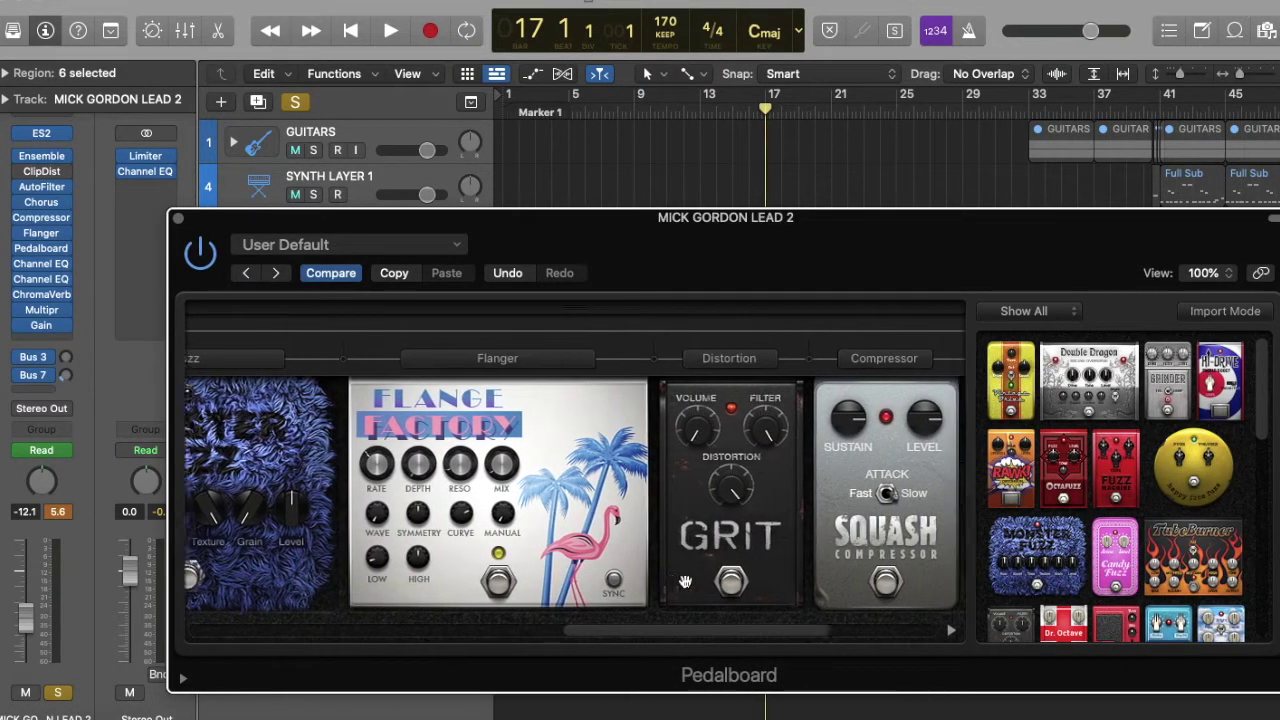
scroll(685, 581, "right", 7)
scroll(548, 470, "right", 4)
scroll(553, 470, "left", 1)
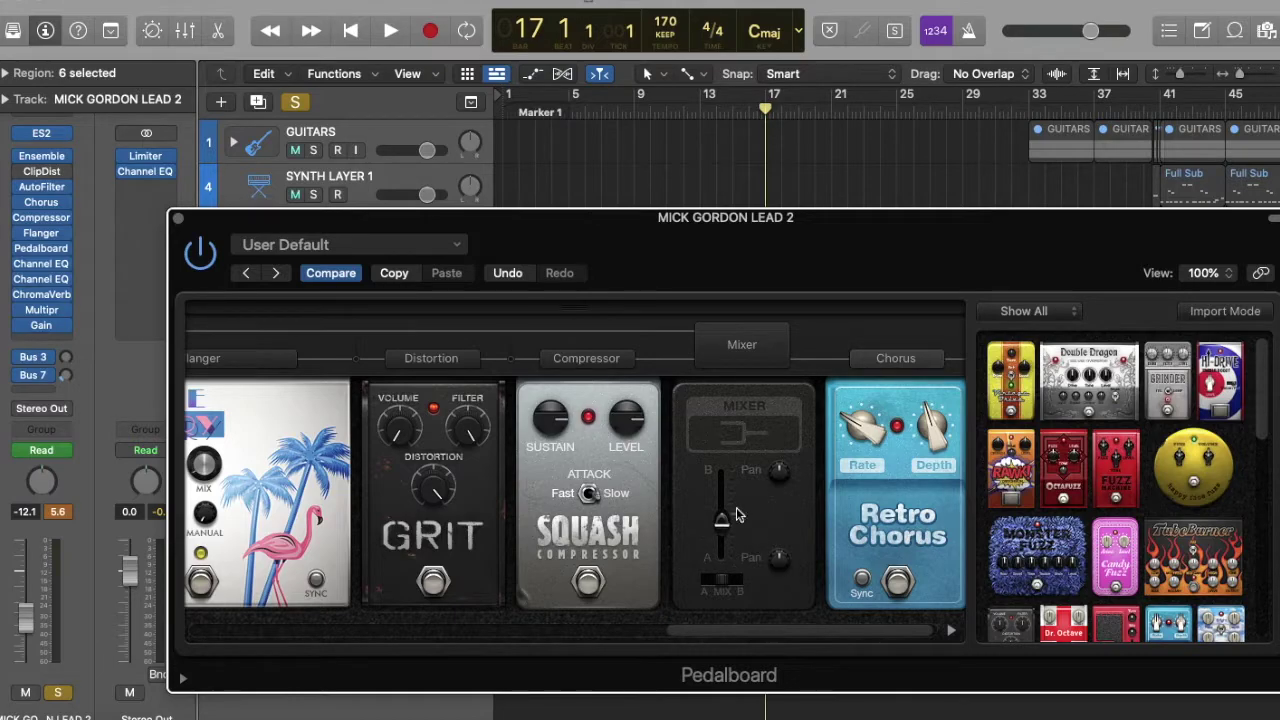
left_click(177, 218)
Compare how MICK GORDON LEAD 2 sounds from bar 17 with the Pedalboard bypassed and re-enabled
left_click(21, 249)
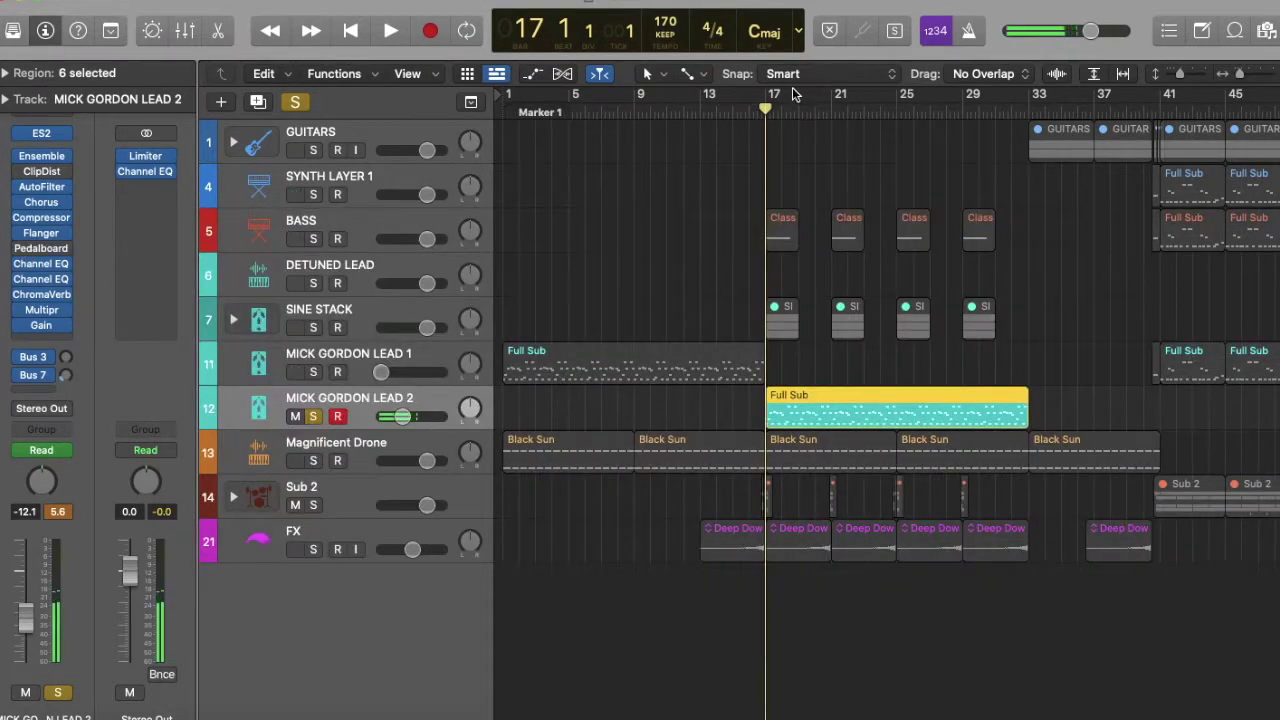
left_click(388, 31)
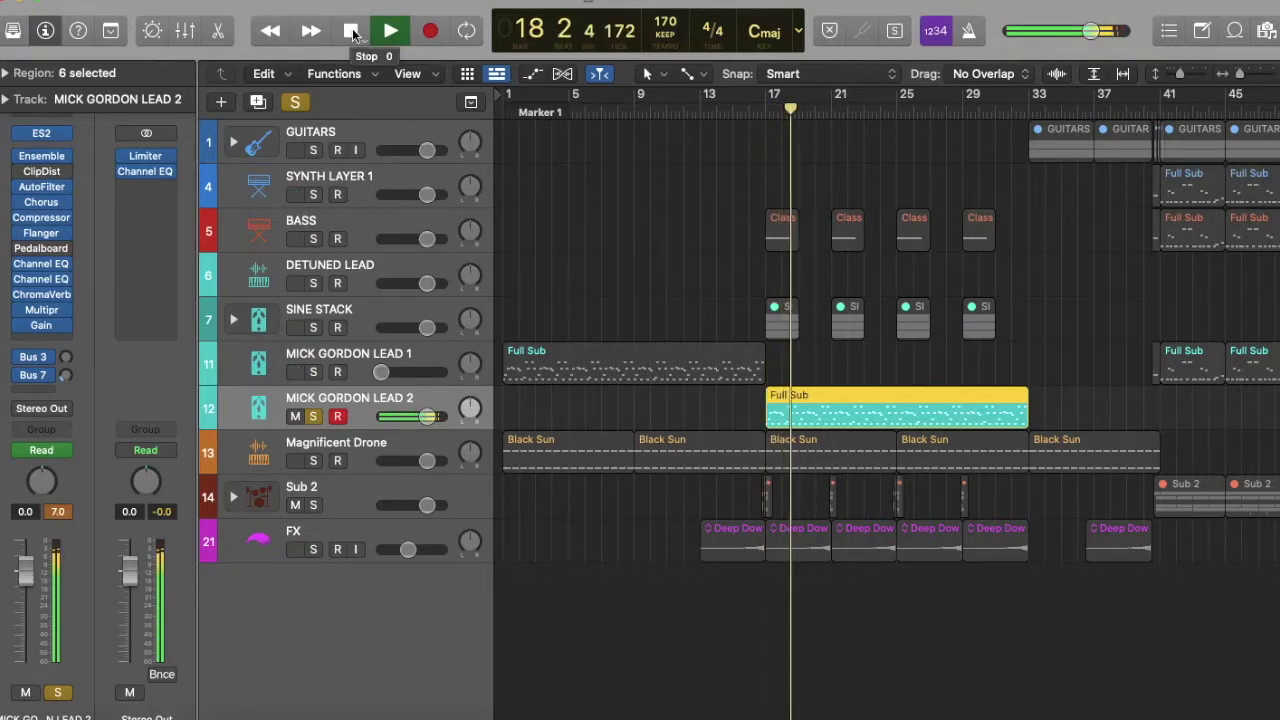
left_click(351, 31)
left_click(351, 31)
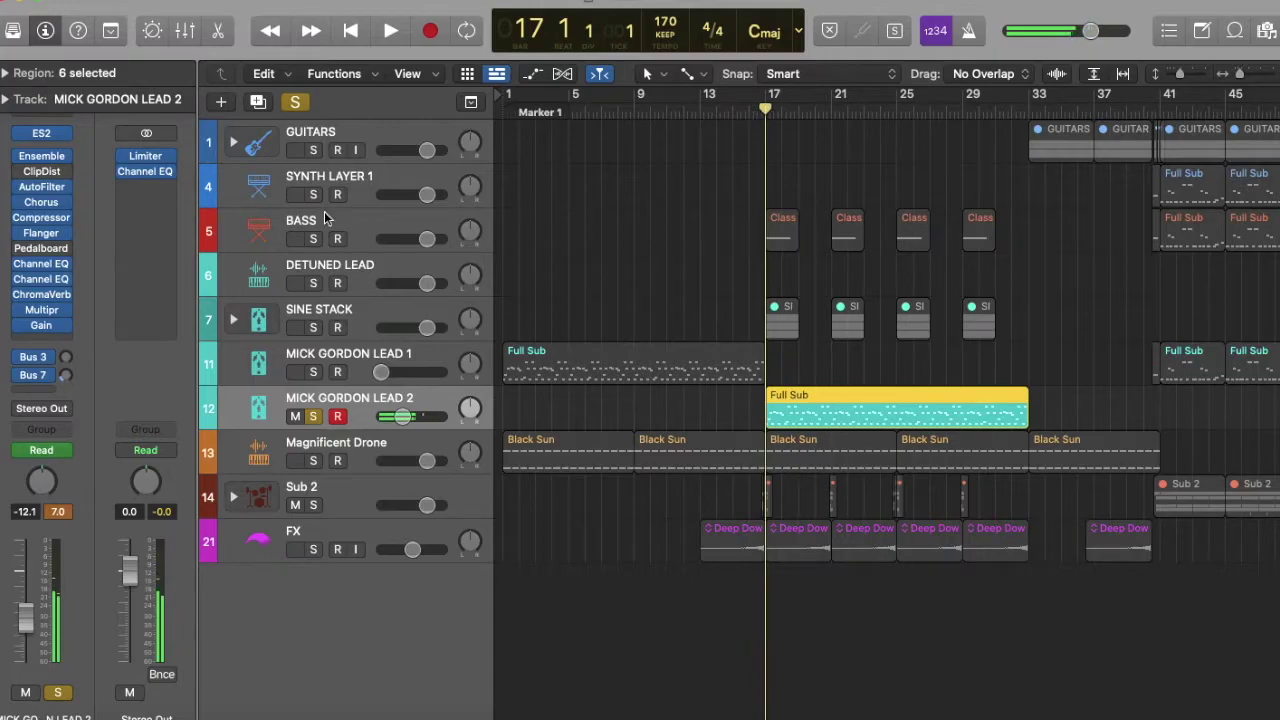
left_click(398, 31)
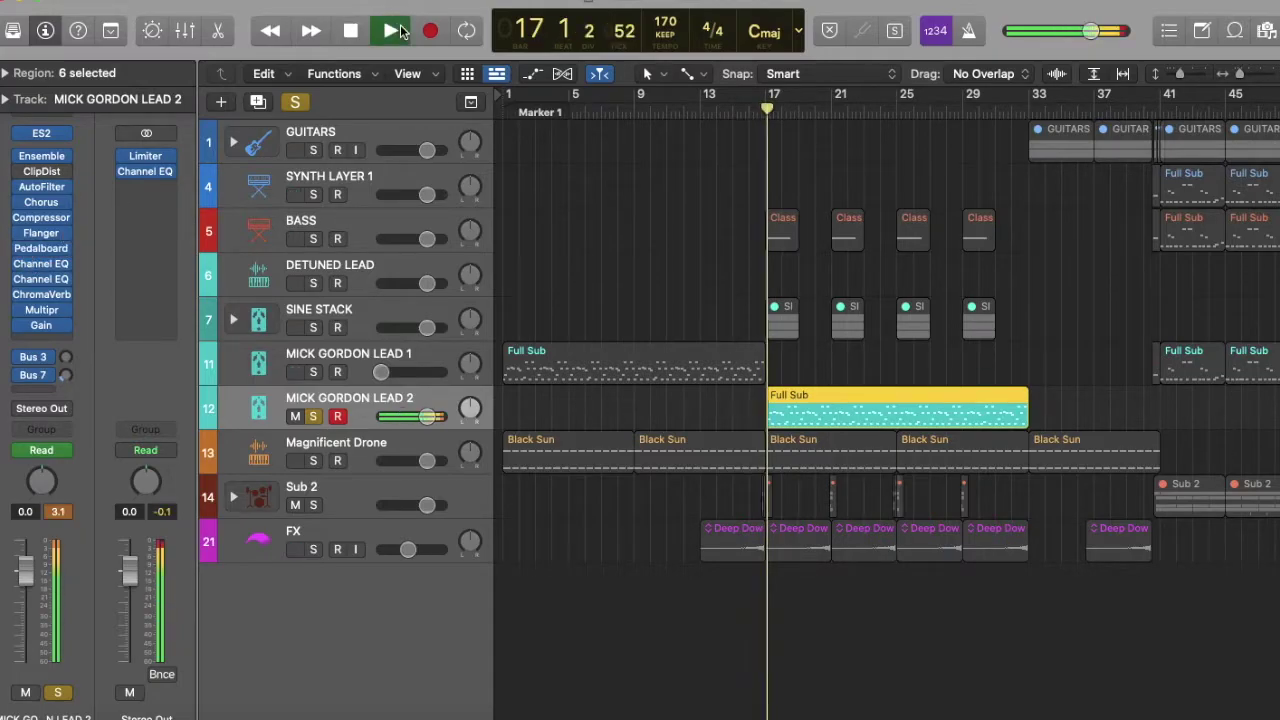
left_click(351, 31)
left_click(351, 31)
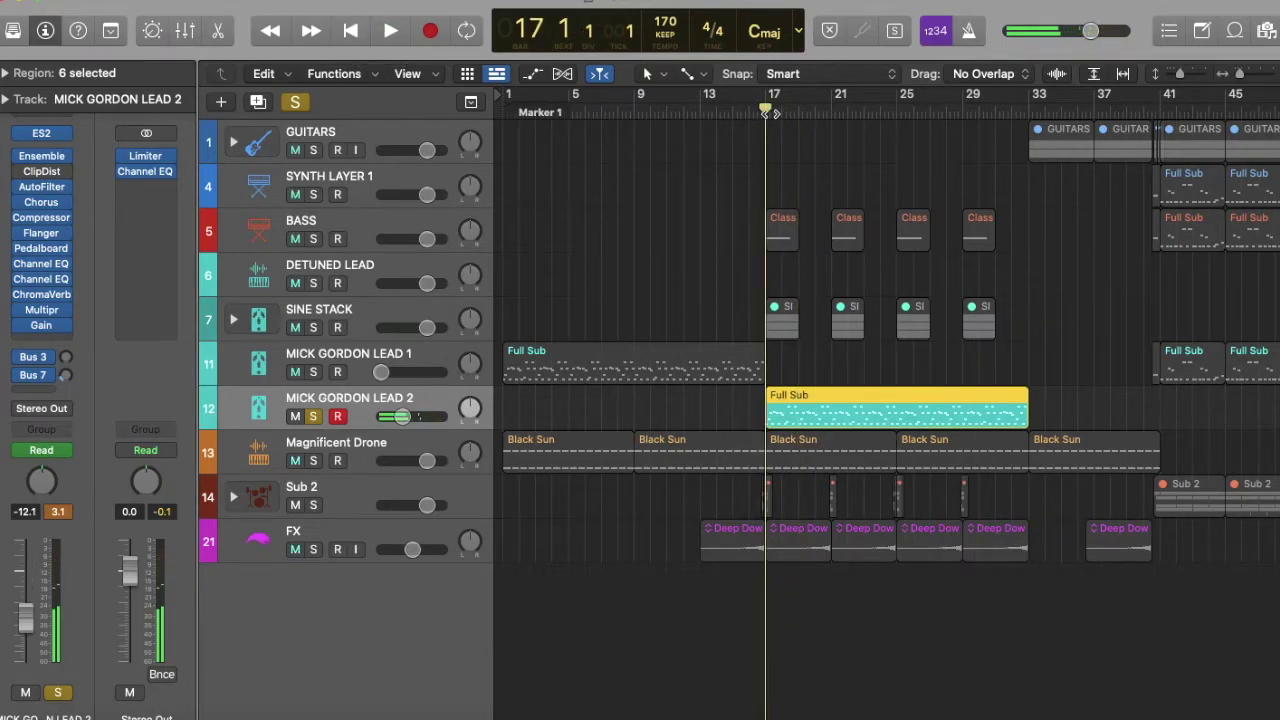
Examine the curves of both Channel EQ plug-ins on MICK GORDON LEAD 2, closing each plug-in window
mouse_move(36, 268)
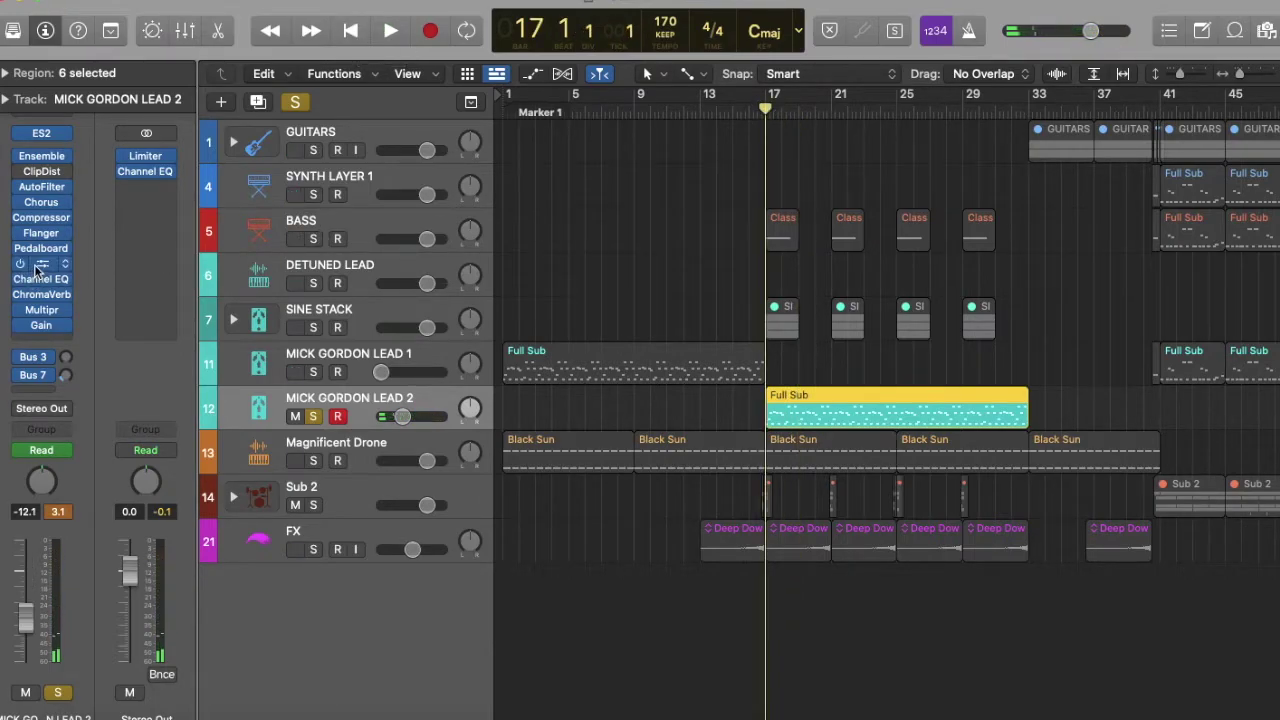
left_click(38, 270)
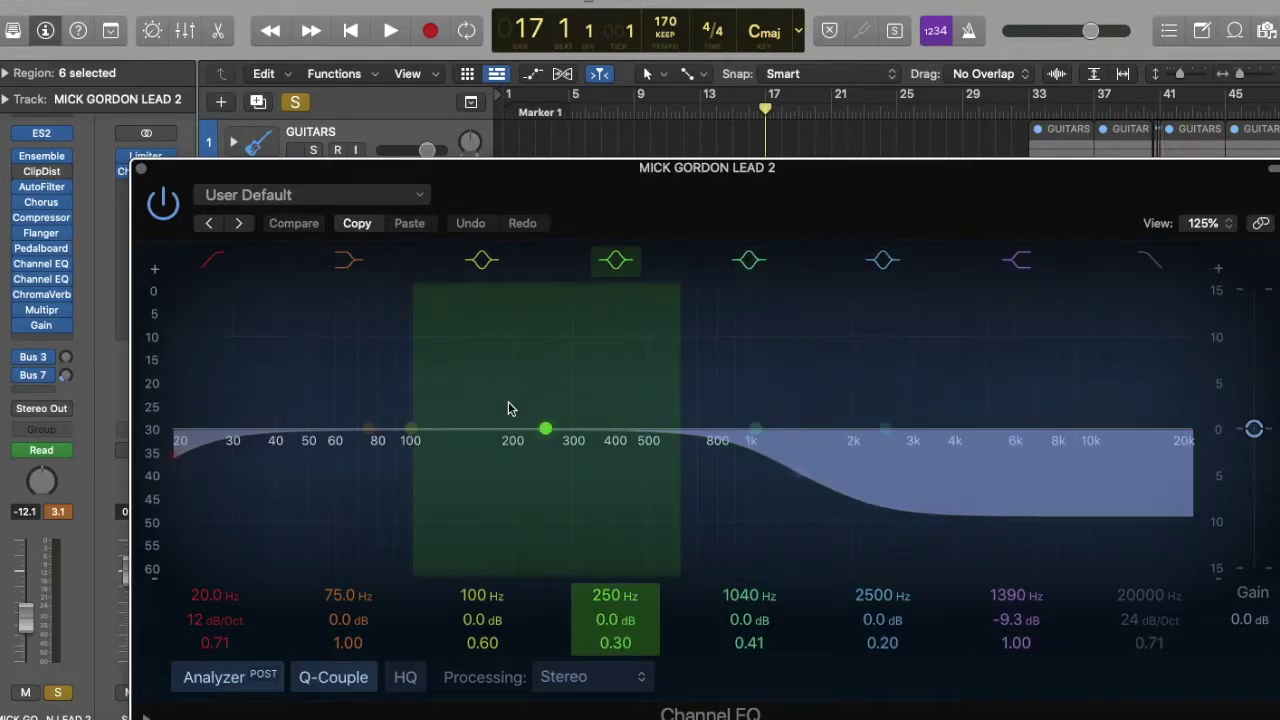
left_click(142, 174)
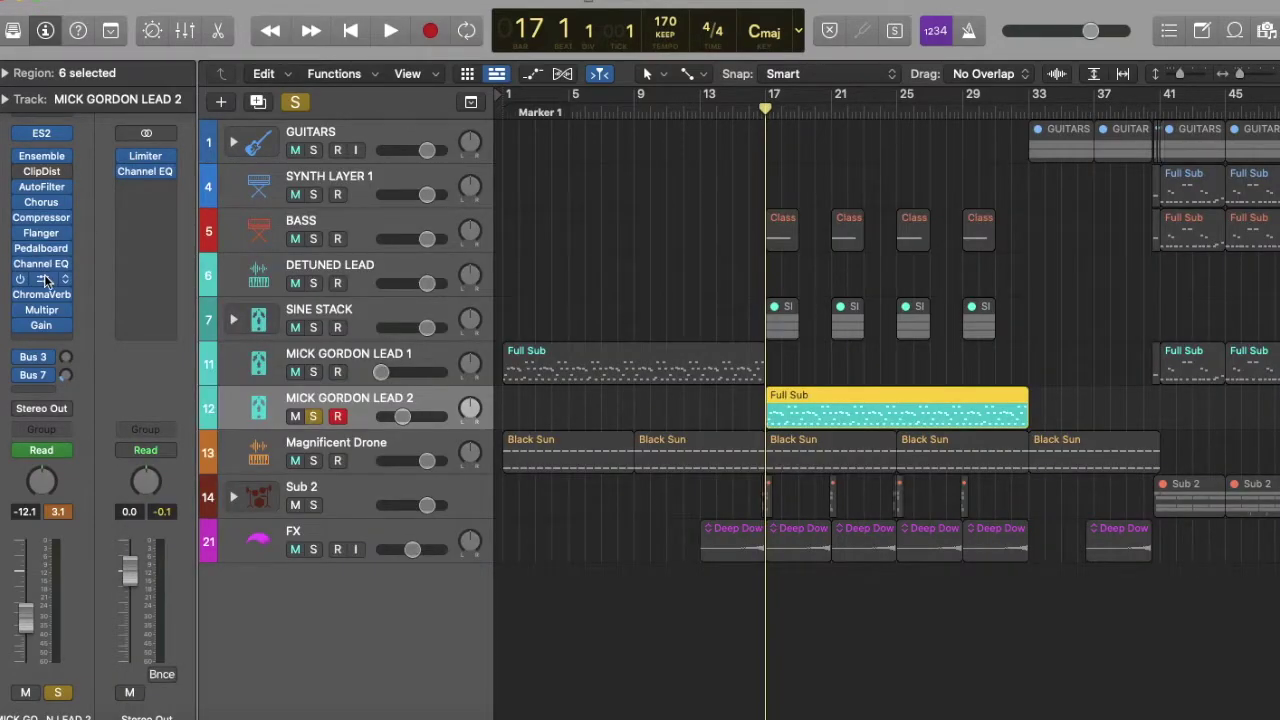
left_click(44, 281)
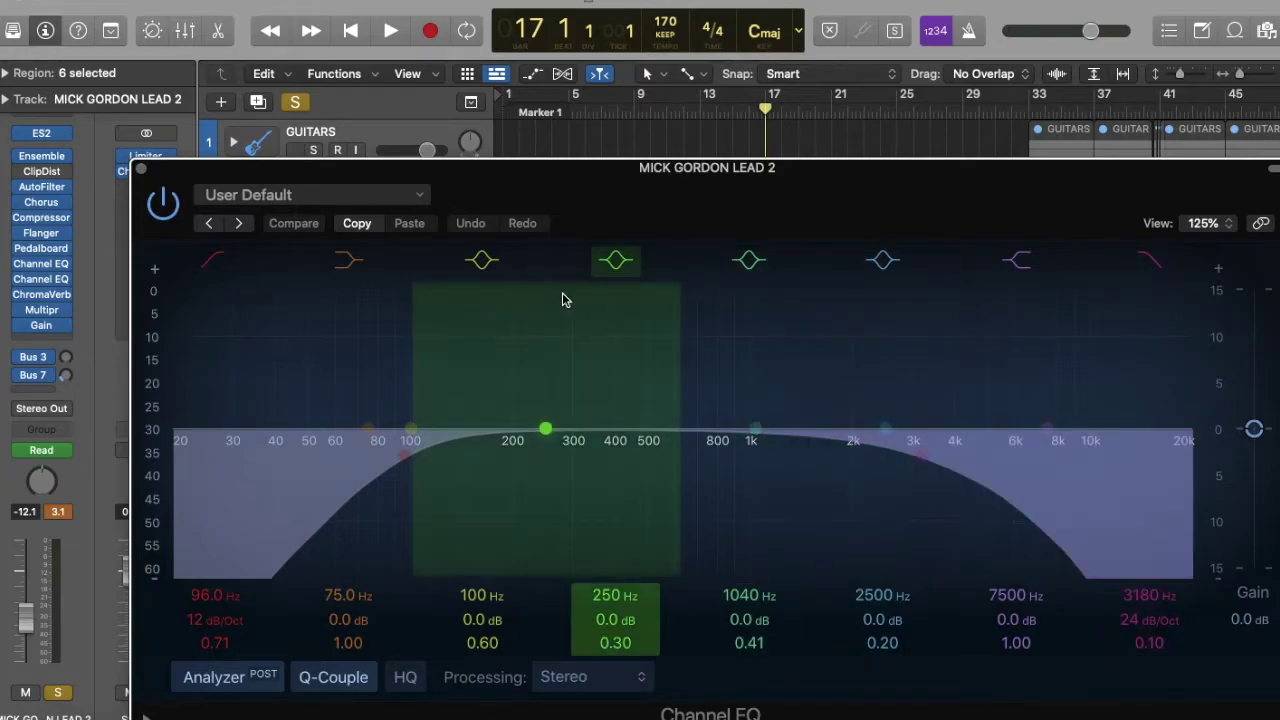
left_click(142, 171)
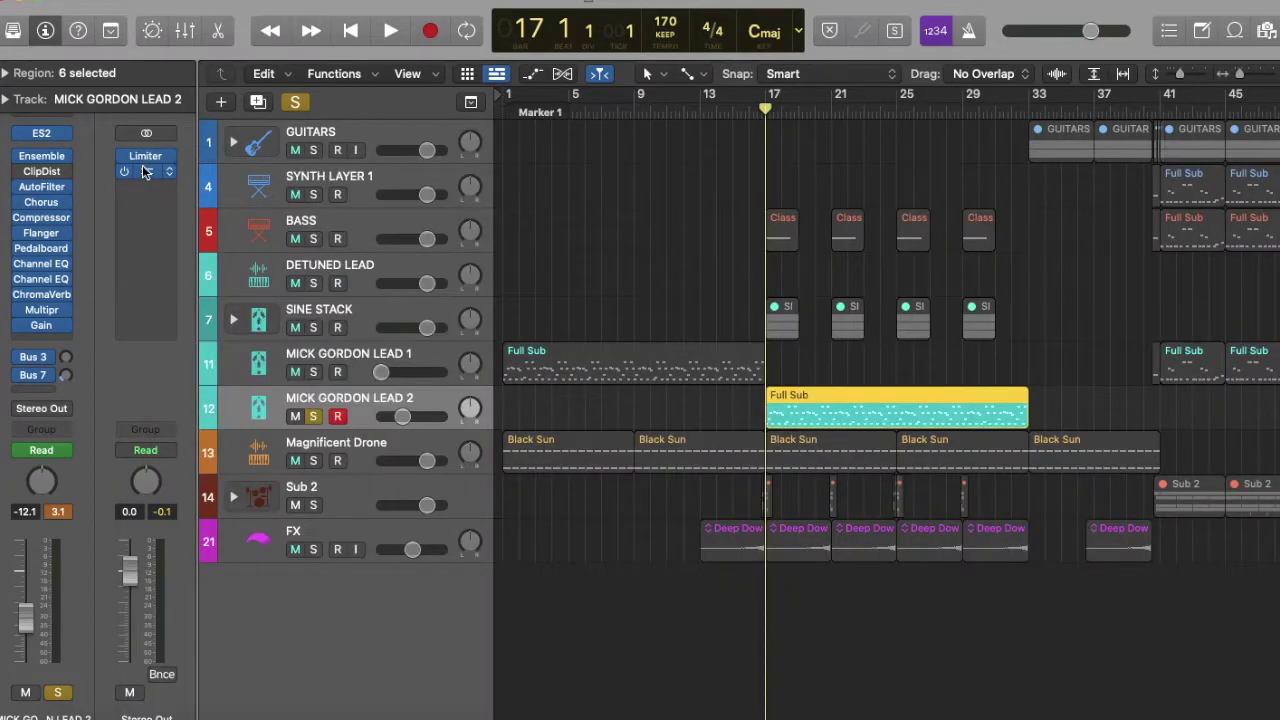
Examine the Multipressor and Gain settings on MICK GORDON LEAD 2, closing each plug-in window
left_click(44, 316)
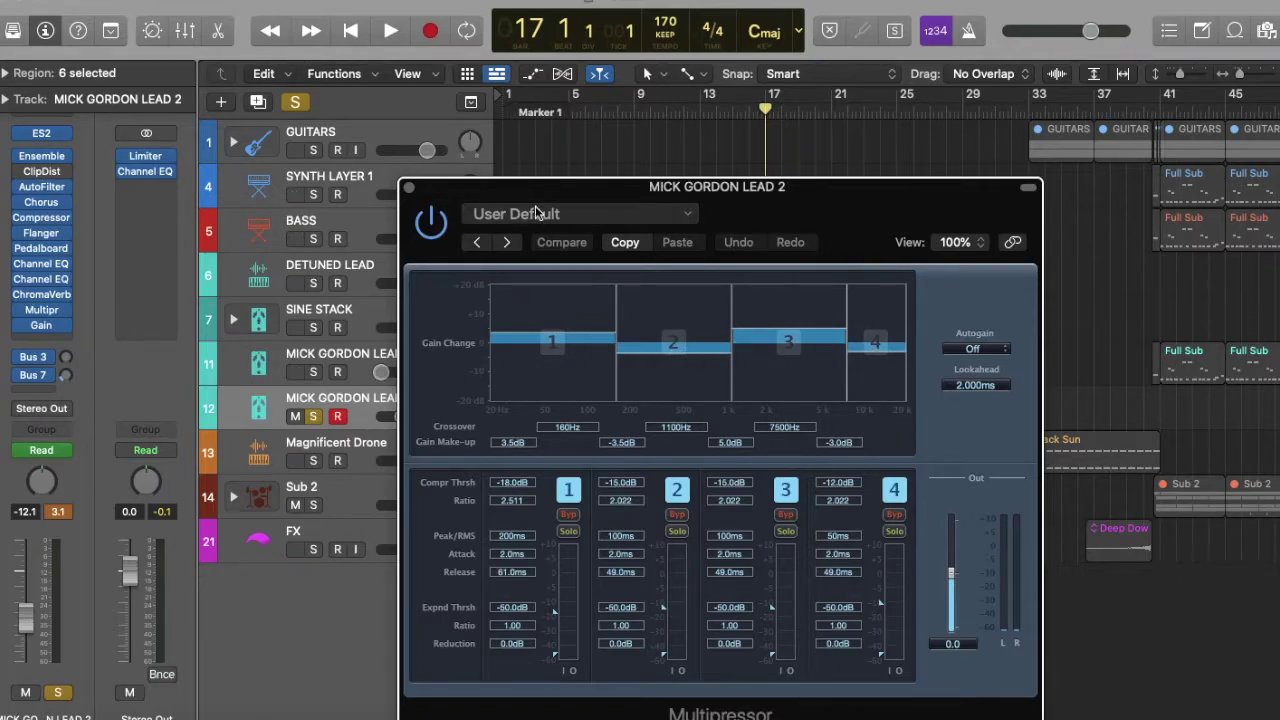
left_click(415, 189)
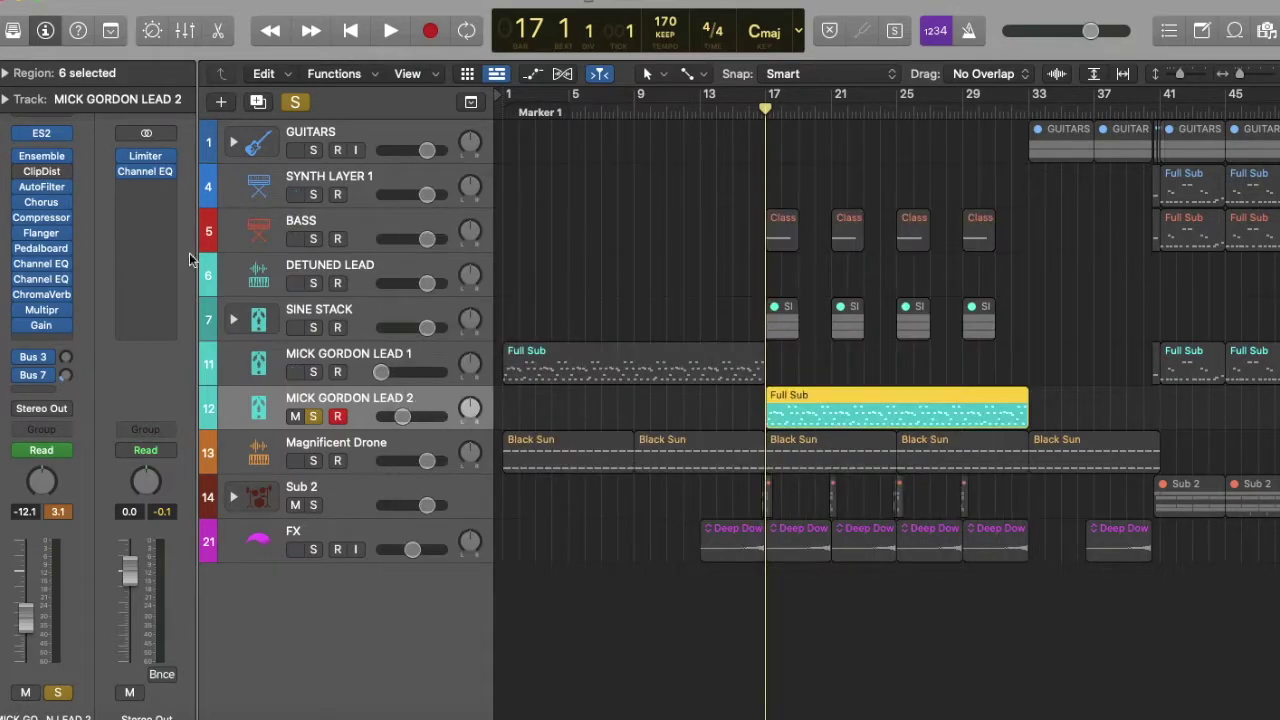
left_click(45, 325)
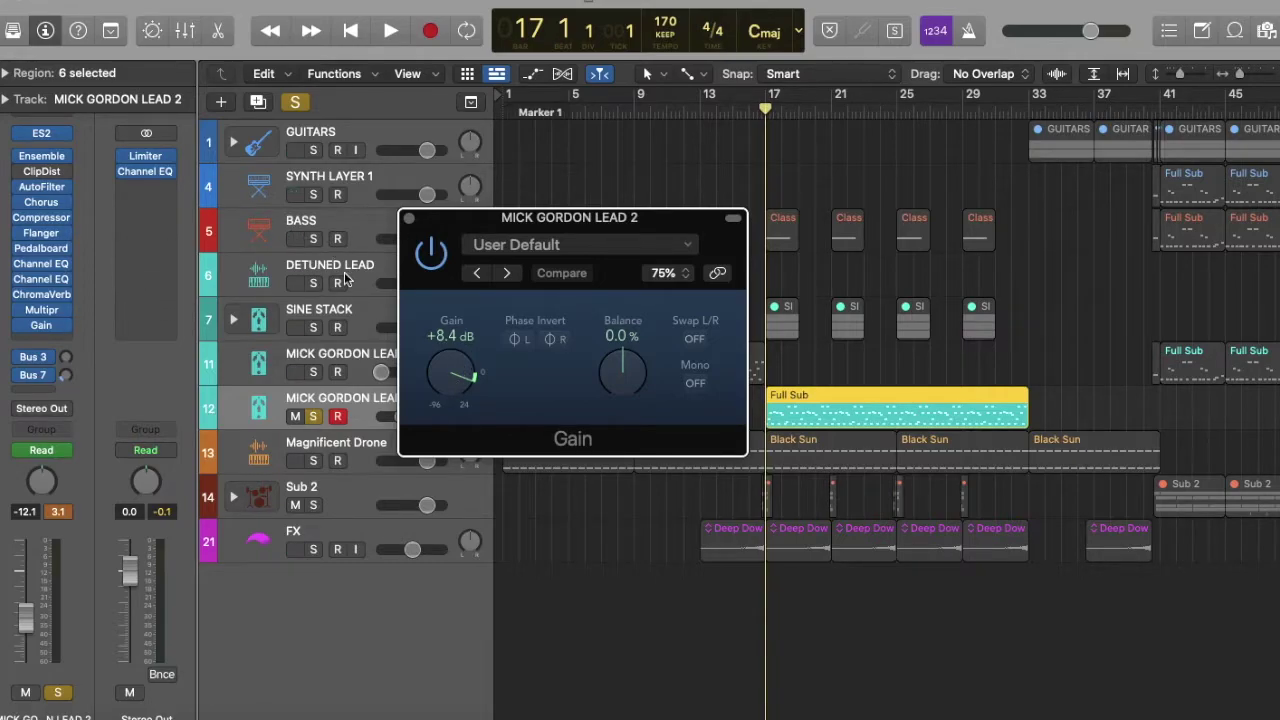
left_click(411, 219)
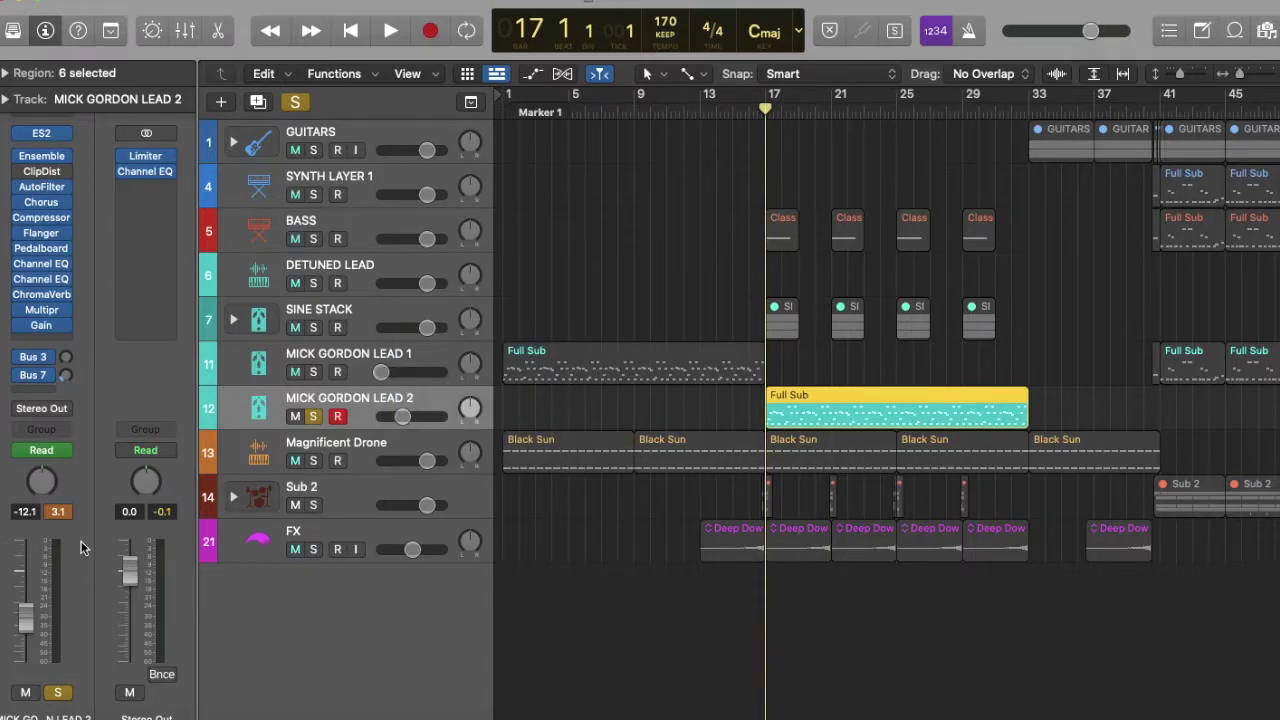
Select the DETUNED LEAD track and place the playhead at bar 49, where its first region starts
left_click(775, 110)
left_click(766, 110)
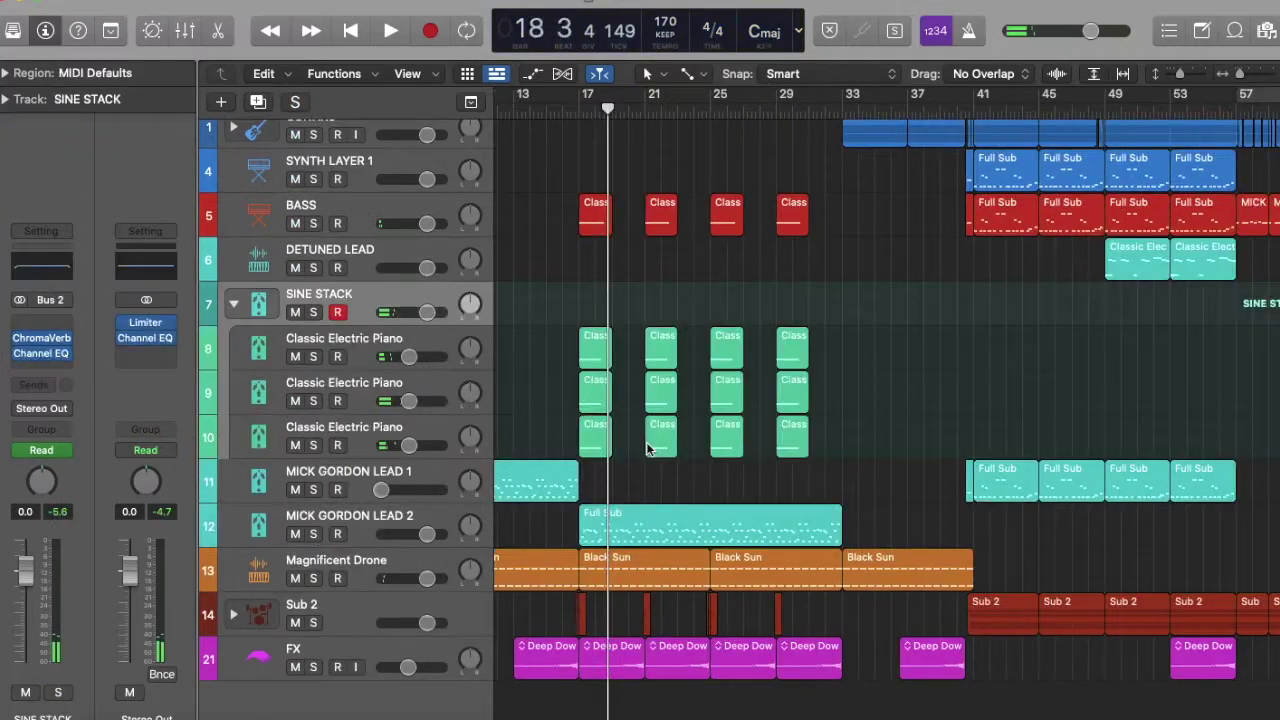
key("z")
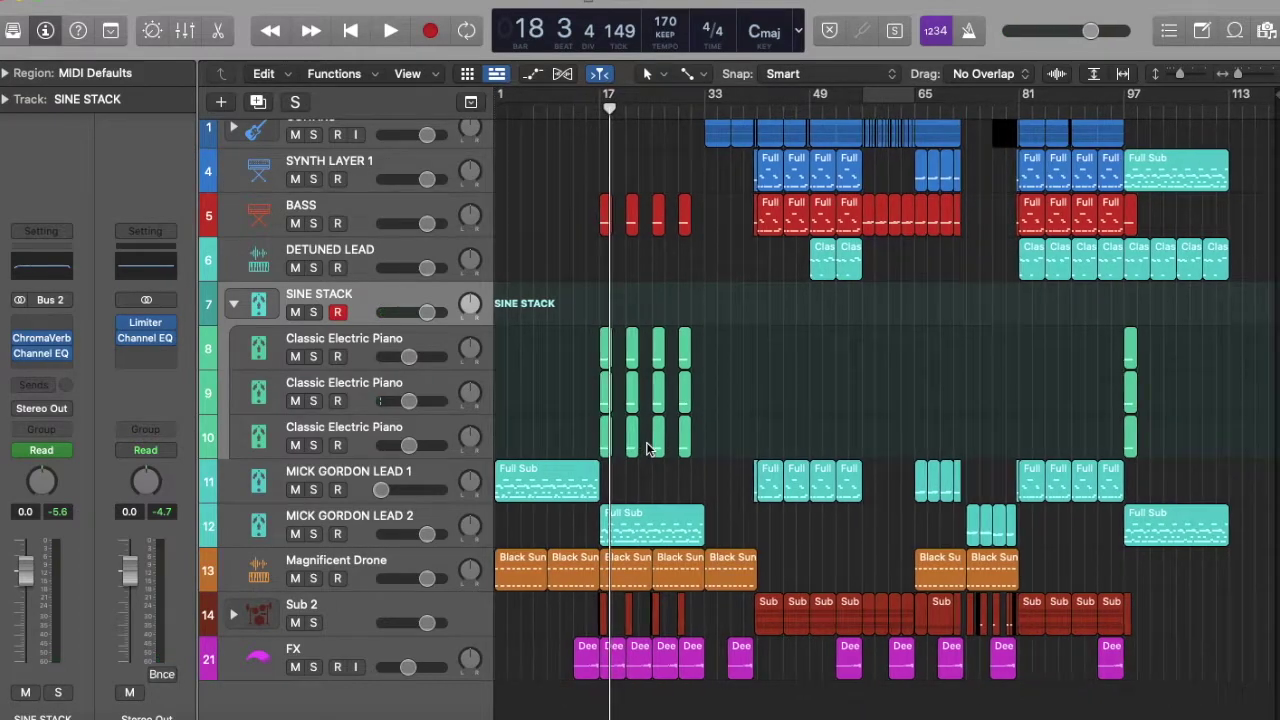
left_click(352, 260)
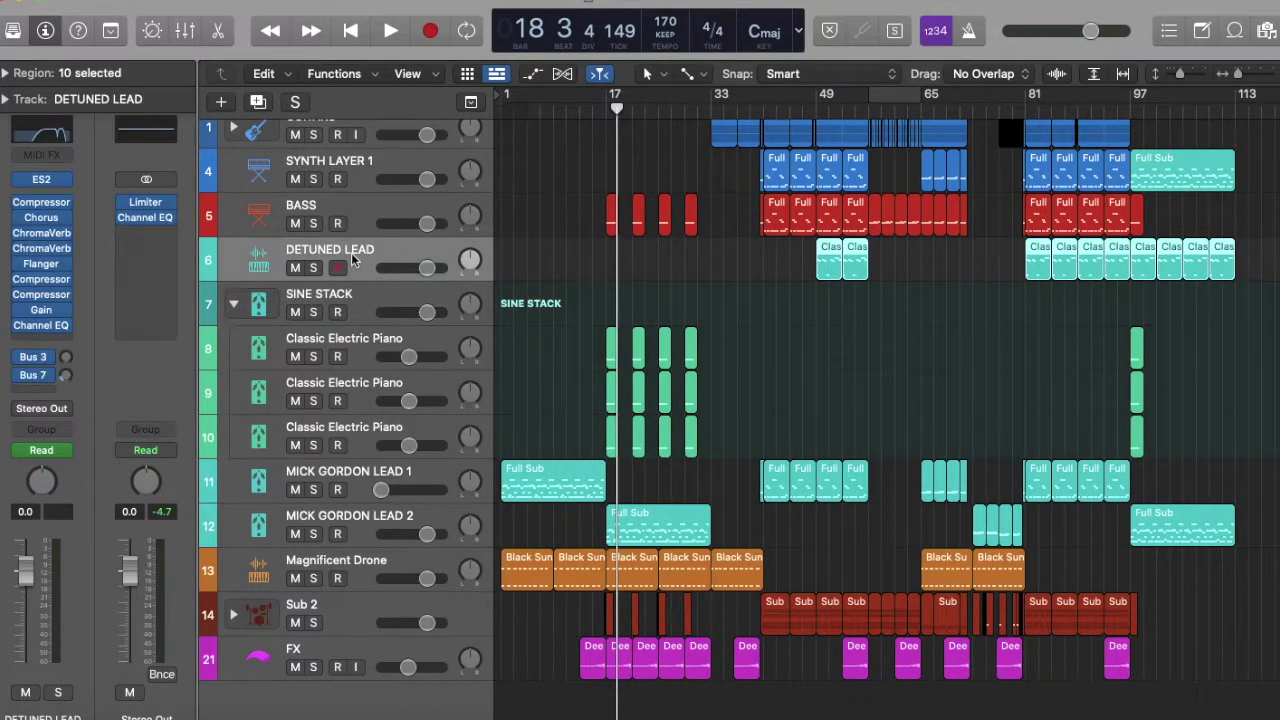
left_click(765, 110)
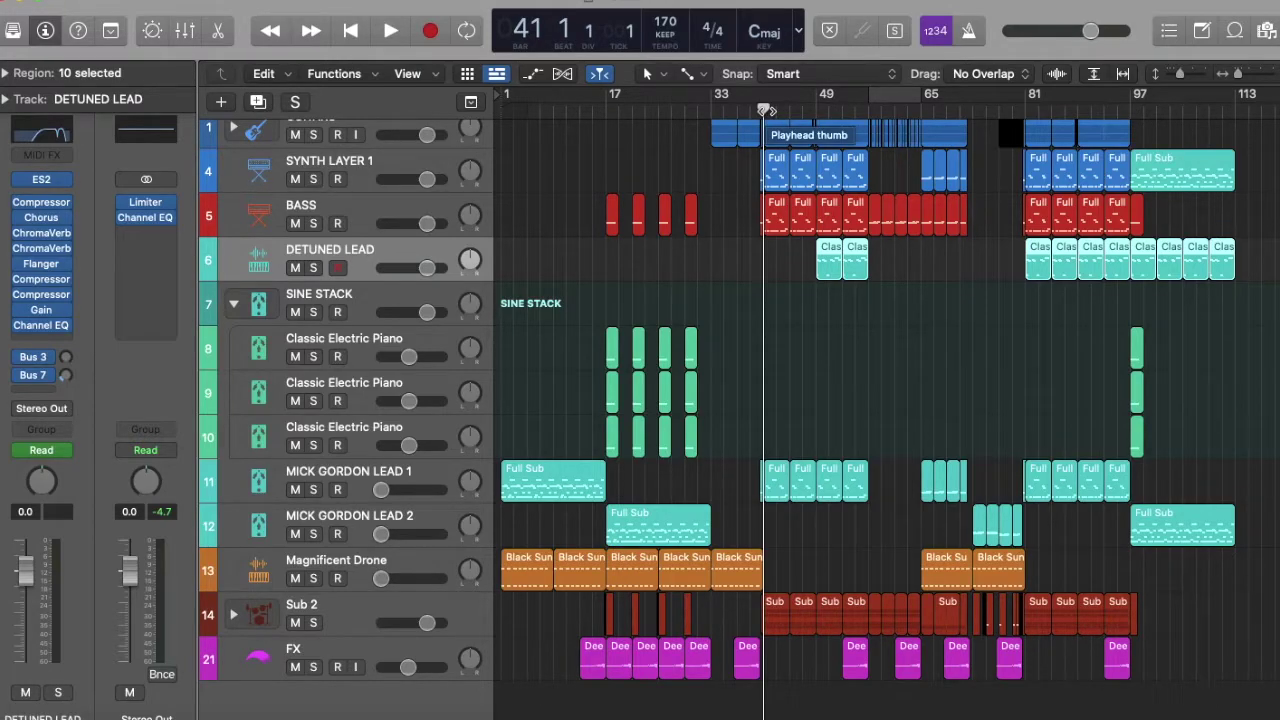
left_click(822, 111)
left_click_drag(820, 112, 817, 112)
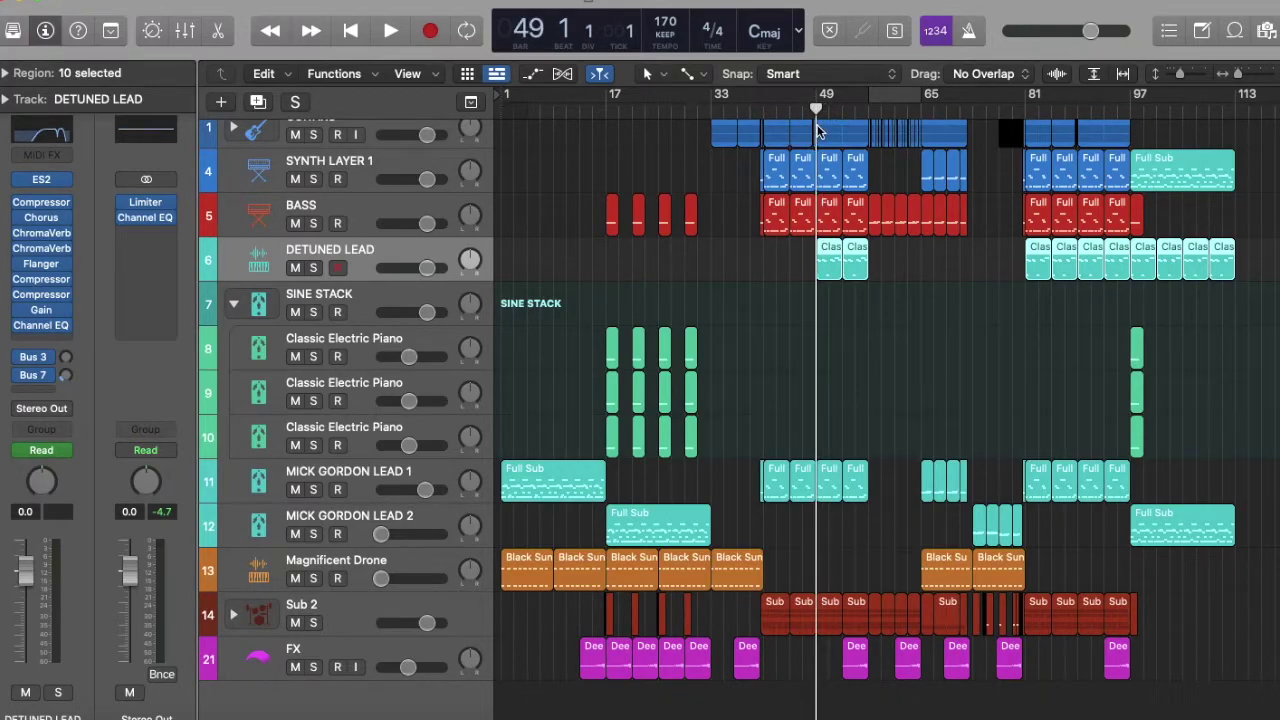
key("super+Right")
key("super+Right")
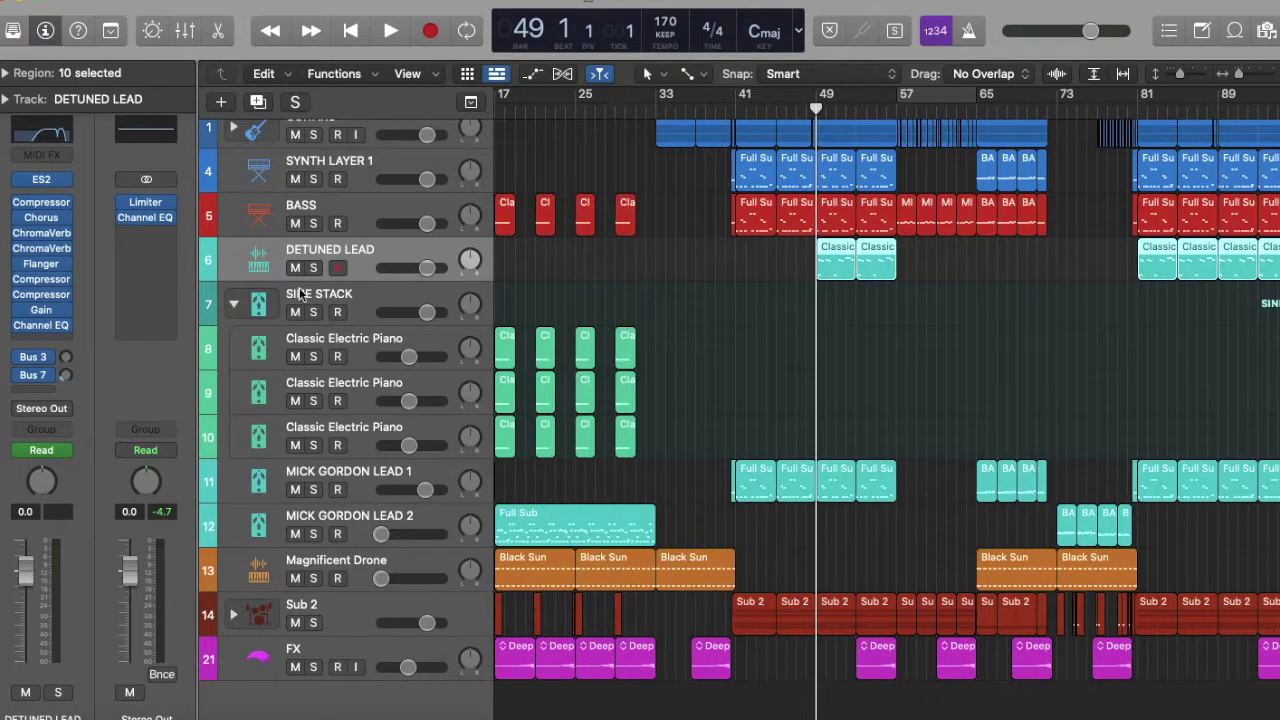
Examine the ES2 oscillator tuning, glide and filter cutoff on DETUNED LEAD and close the plug-in window
mouse_move(24, 179)
left_click(43, 180)
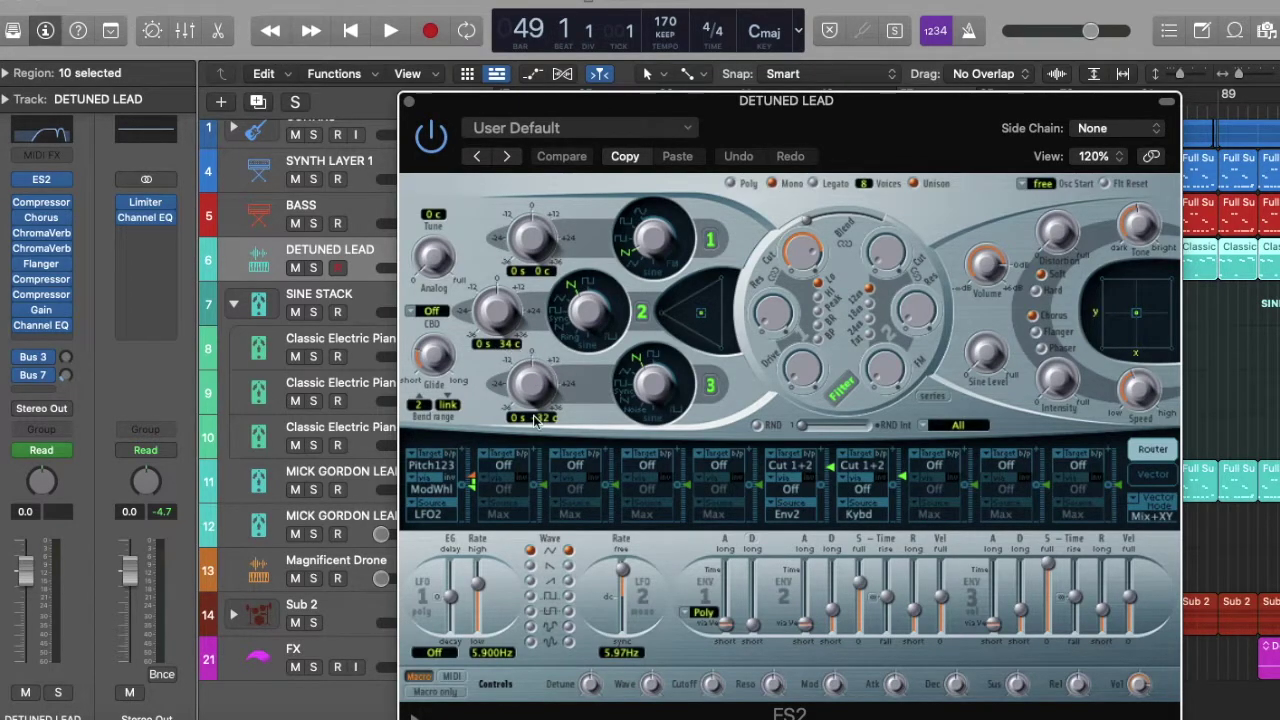
left_click(436, 355)
left_click(797, 248)
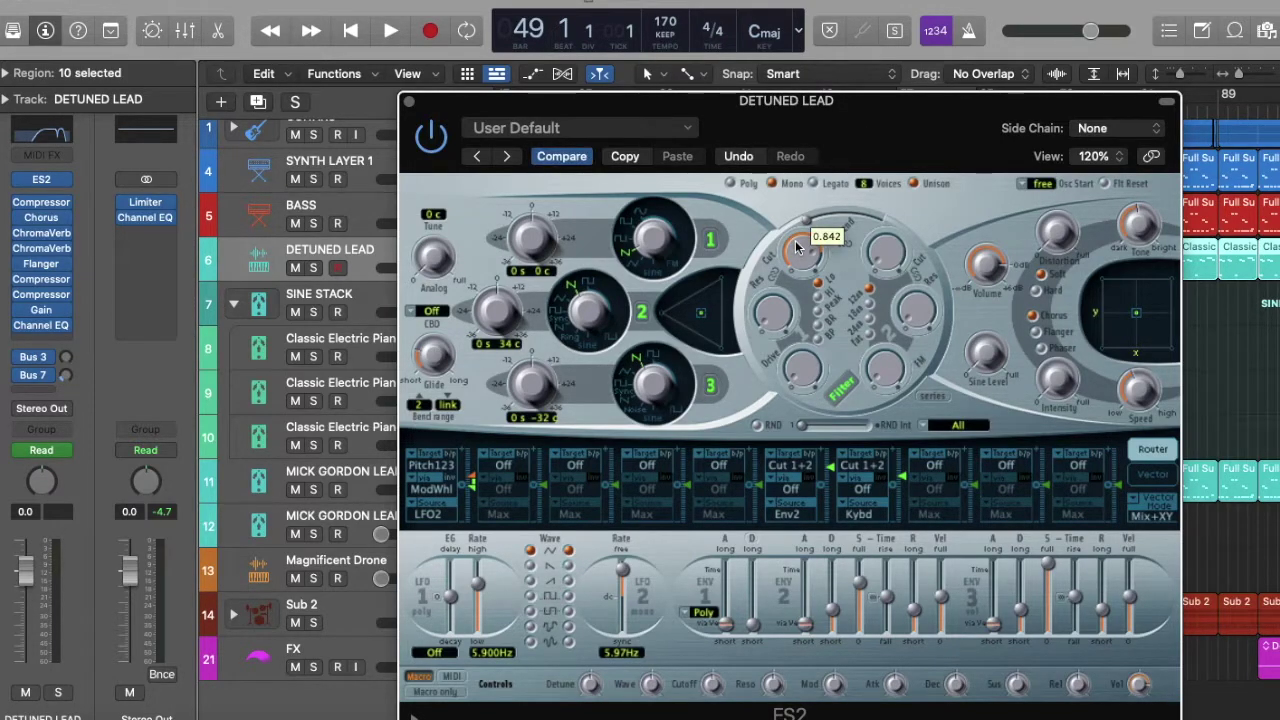
left_click(409, 101)
Examine the settings of both ChromaVerb reverbs on DETUNED LEAD, closing each plug-in window
mouse_move(42, 203)
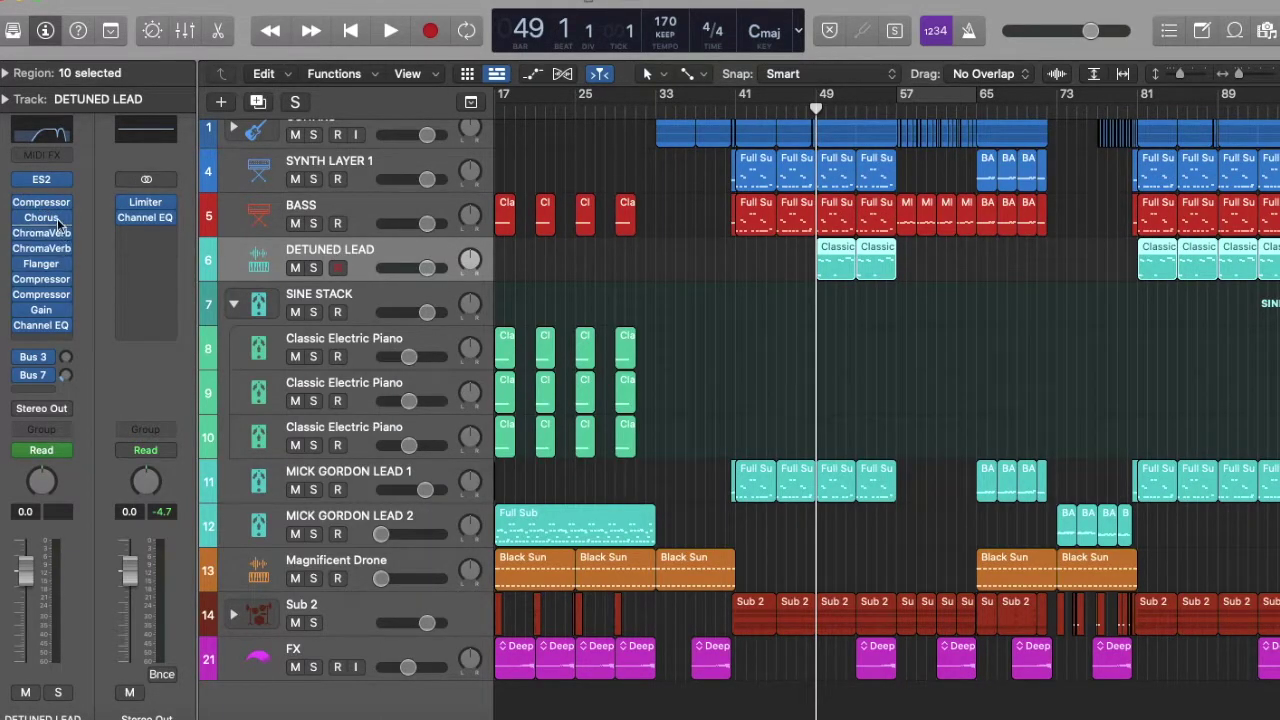
mouse_move(45, 236)
left_click(45, 237)
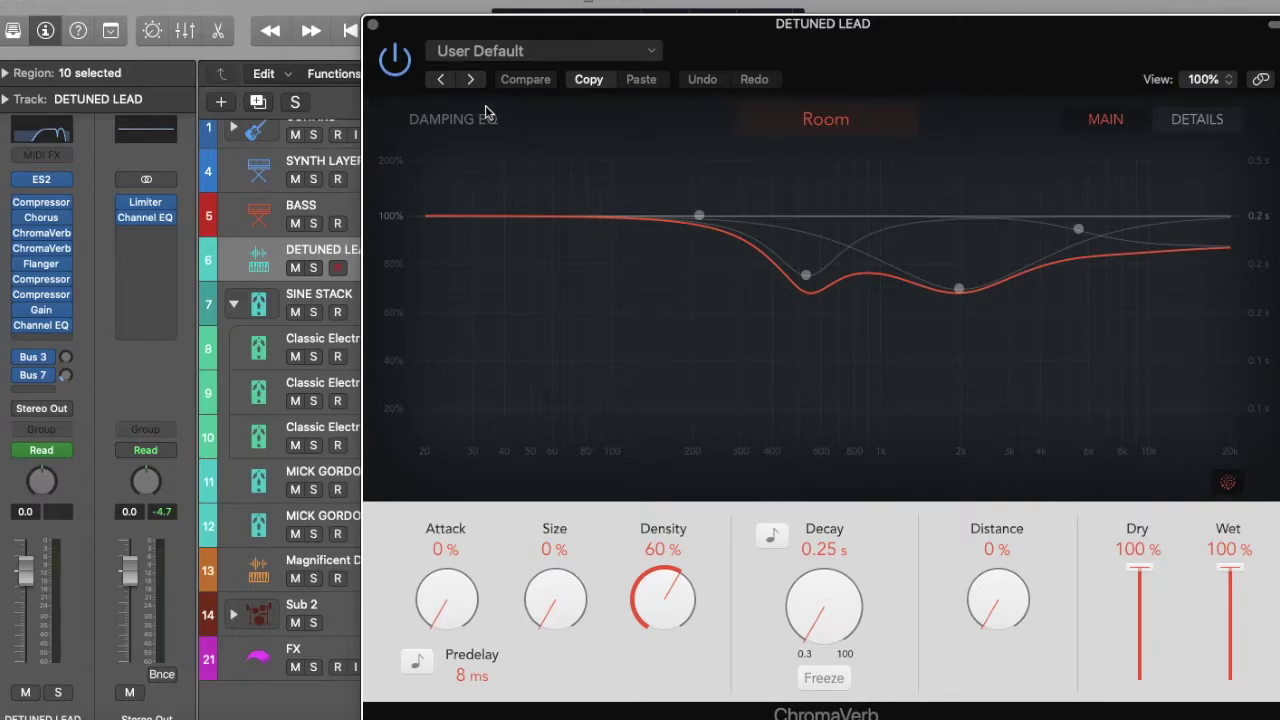
left_click(373, 24)
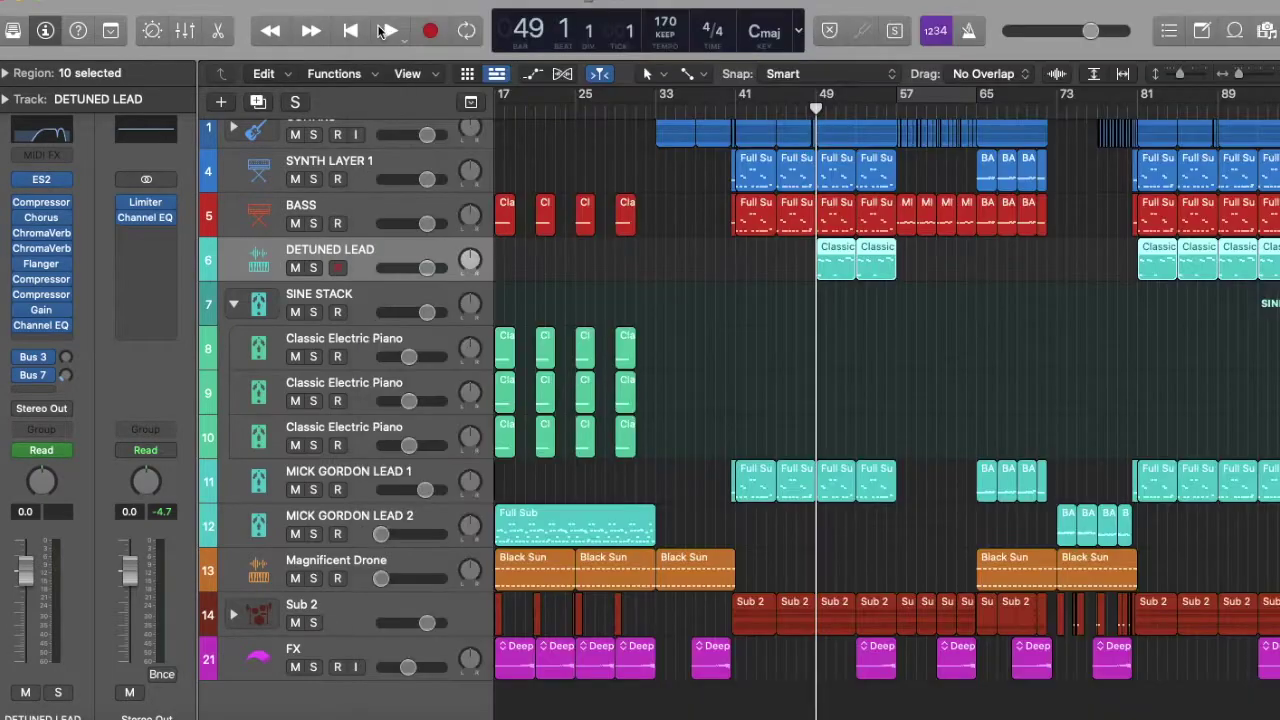
left_click(44, 250)
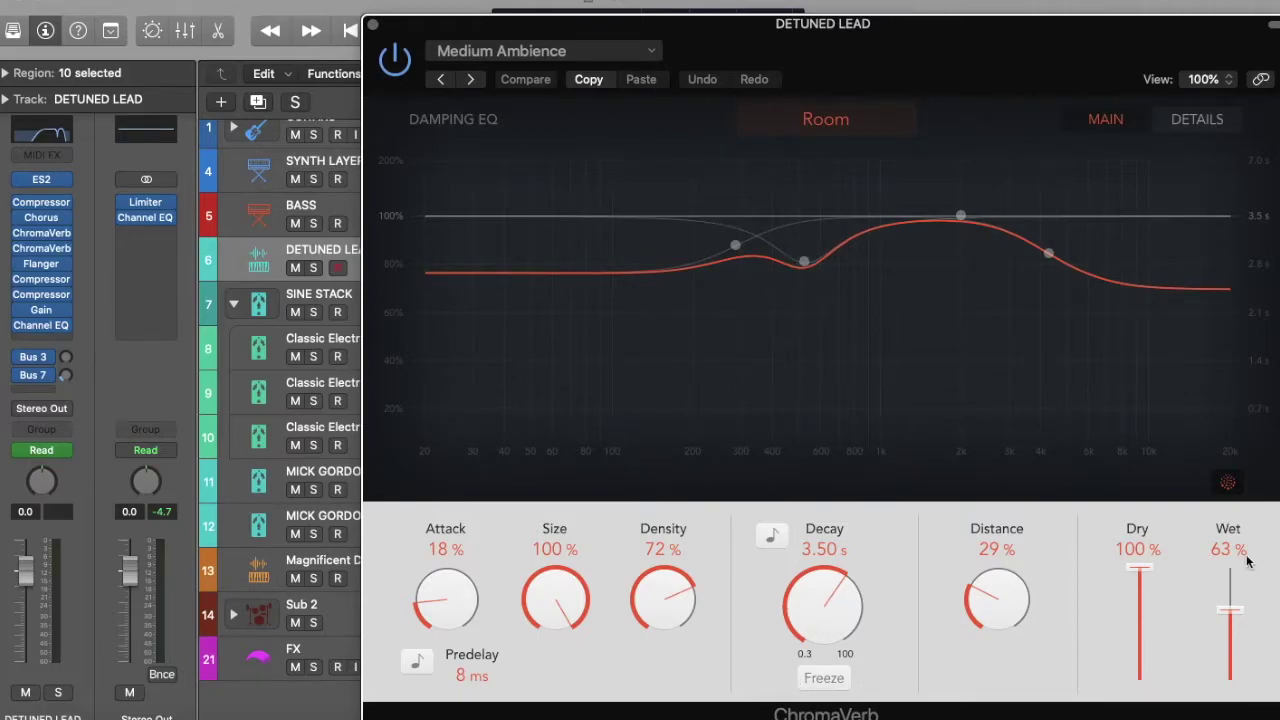
left_click(371, 23)
Examine the two Compressors between Flanger and Gain on DETUNED LEAD, closing each plug-in window
mouse_move(50, 248)
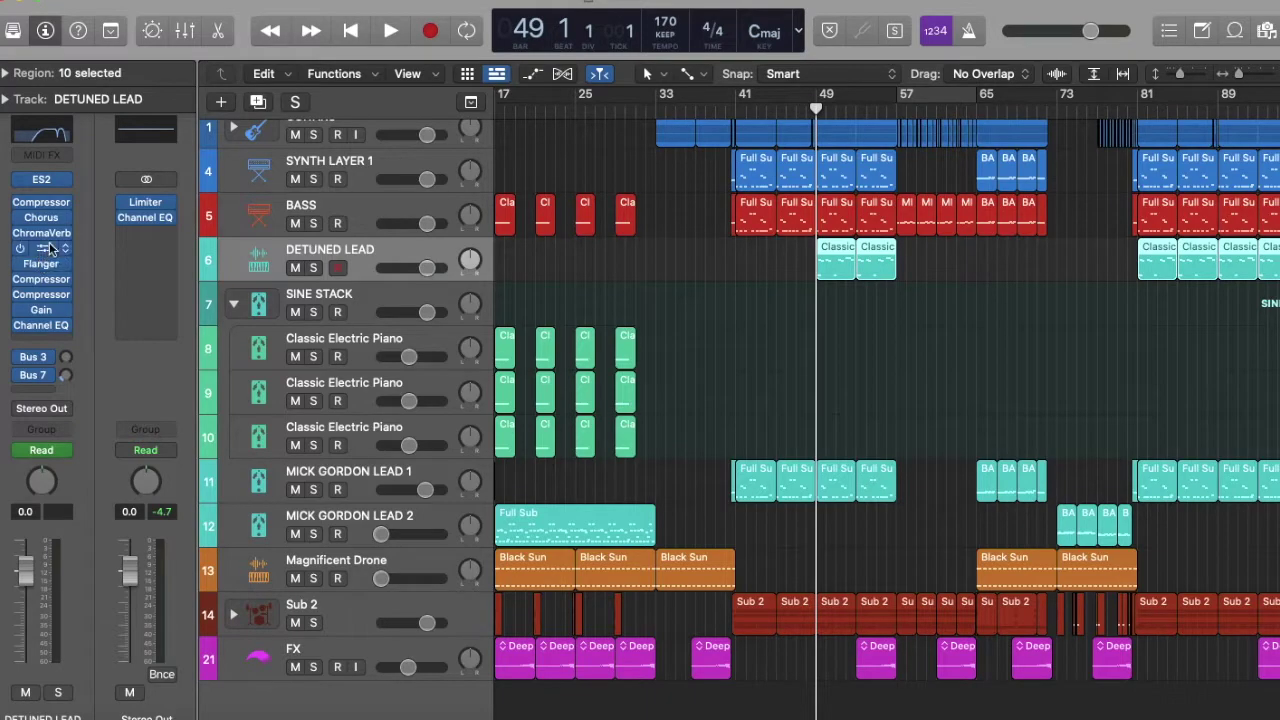
left_click(44, 295)
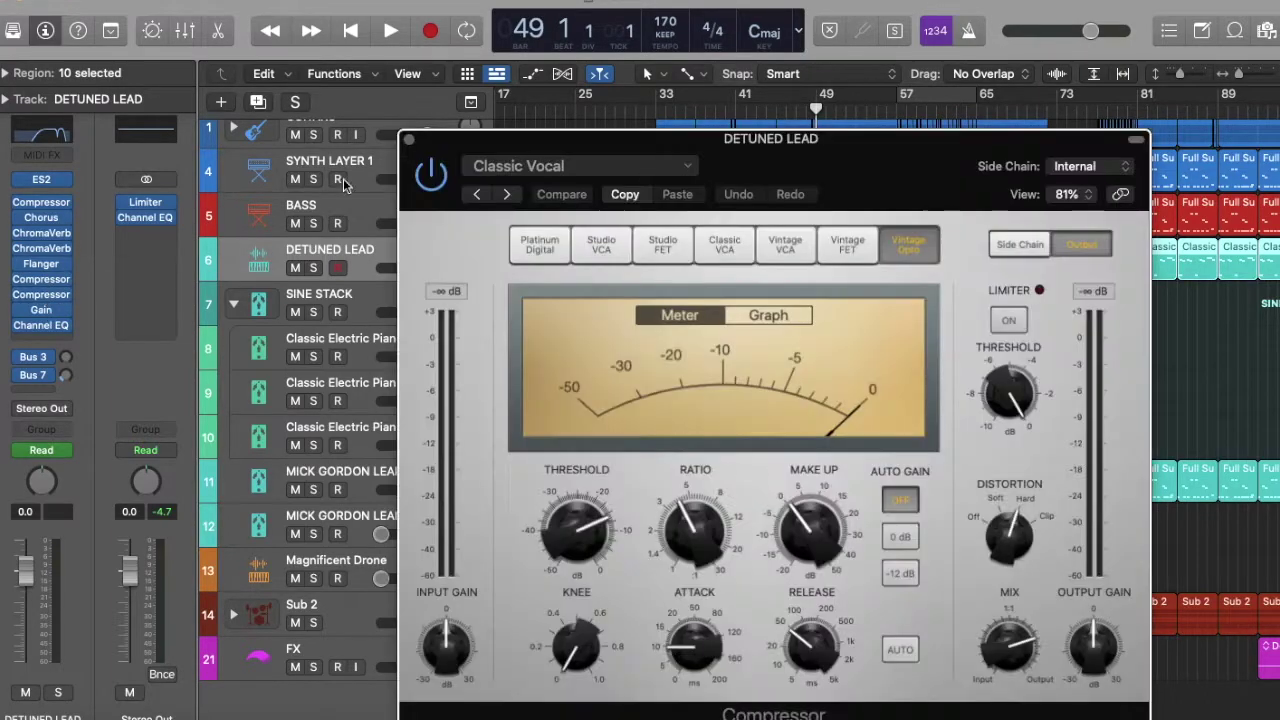
left_click(408, 140)
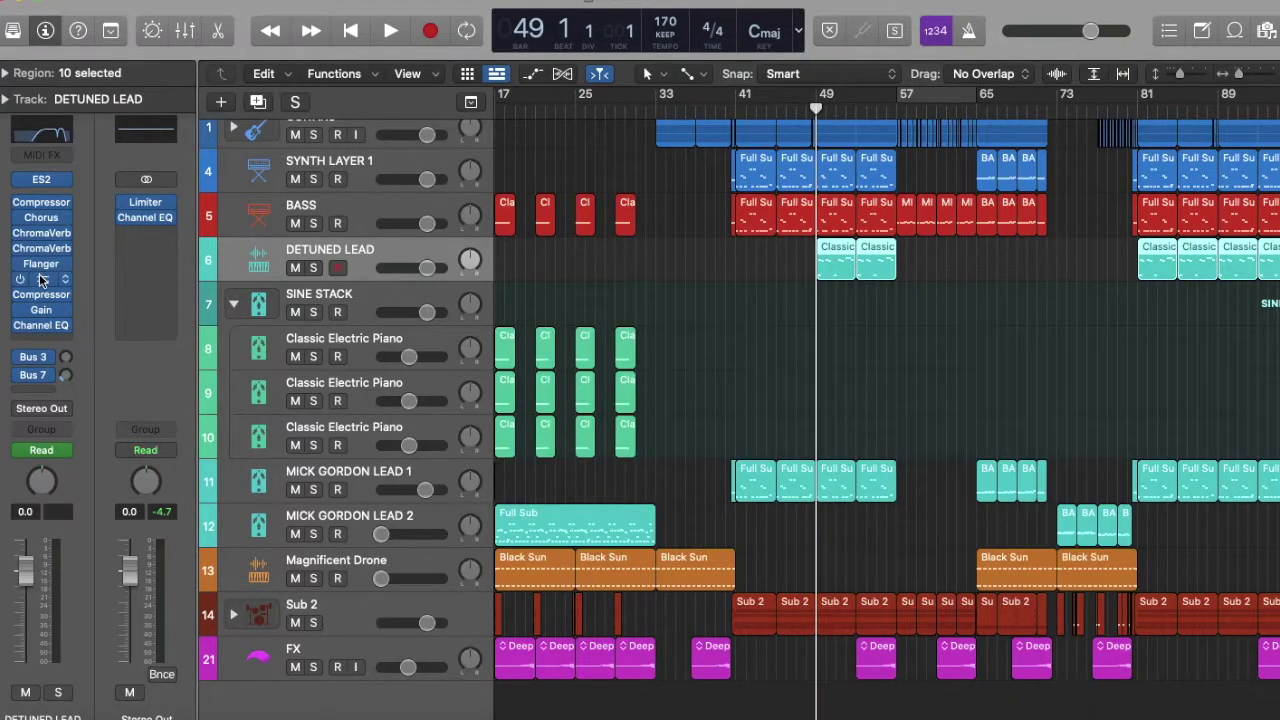
left_click(42, 279)
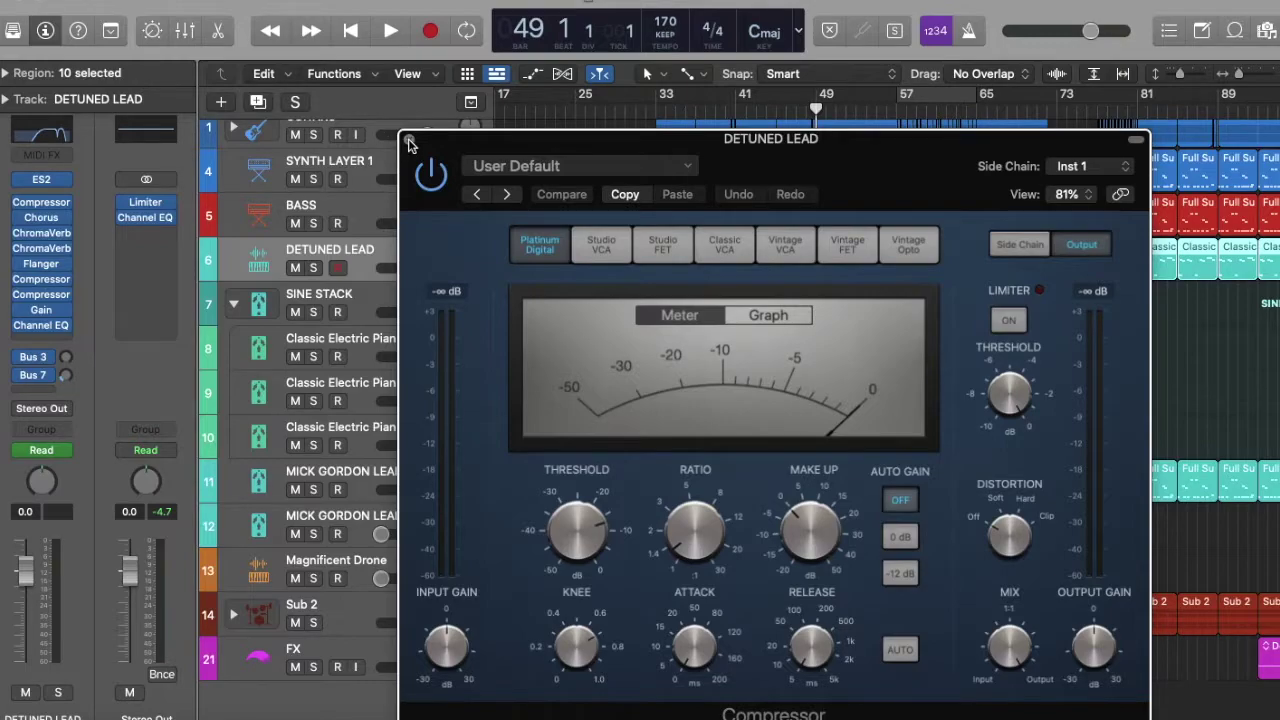
left_click(408, 141)
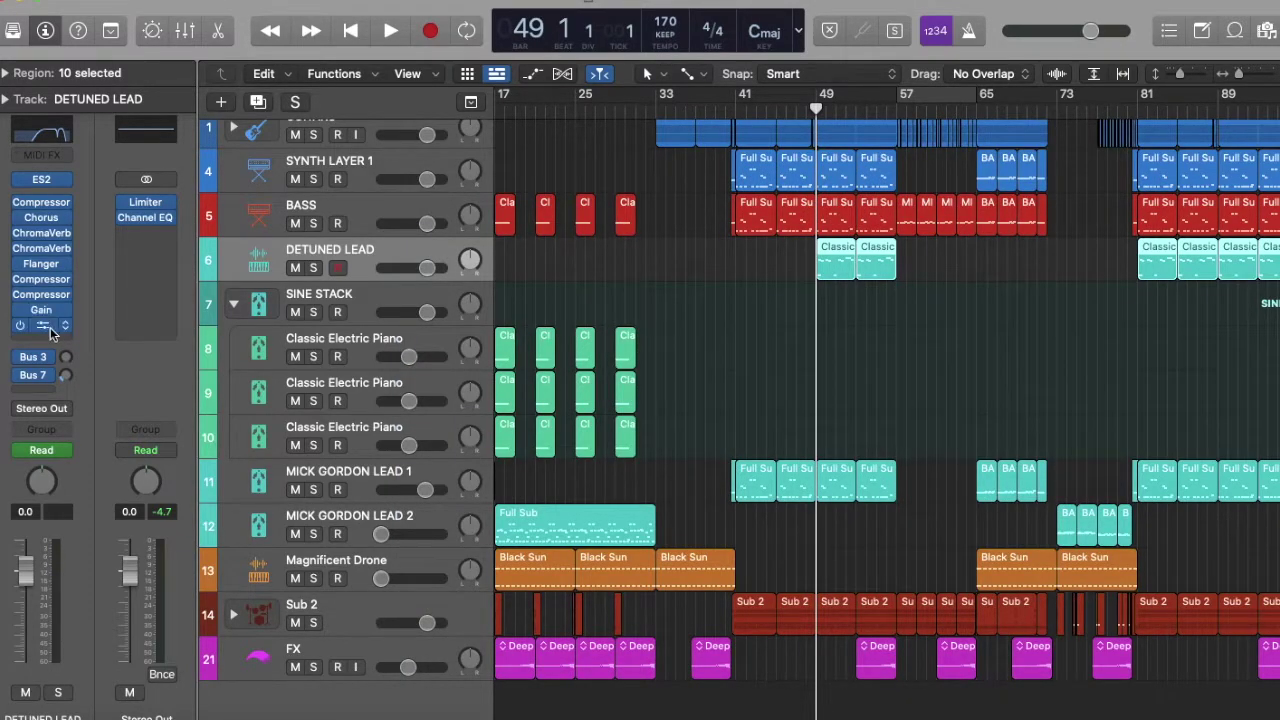
Set the Channel EQ's narrow cut on DETUNED LEAD to -0.6 dB at 4280 Hz and audition the section from bar 49
left_click(45, 328)
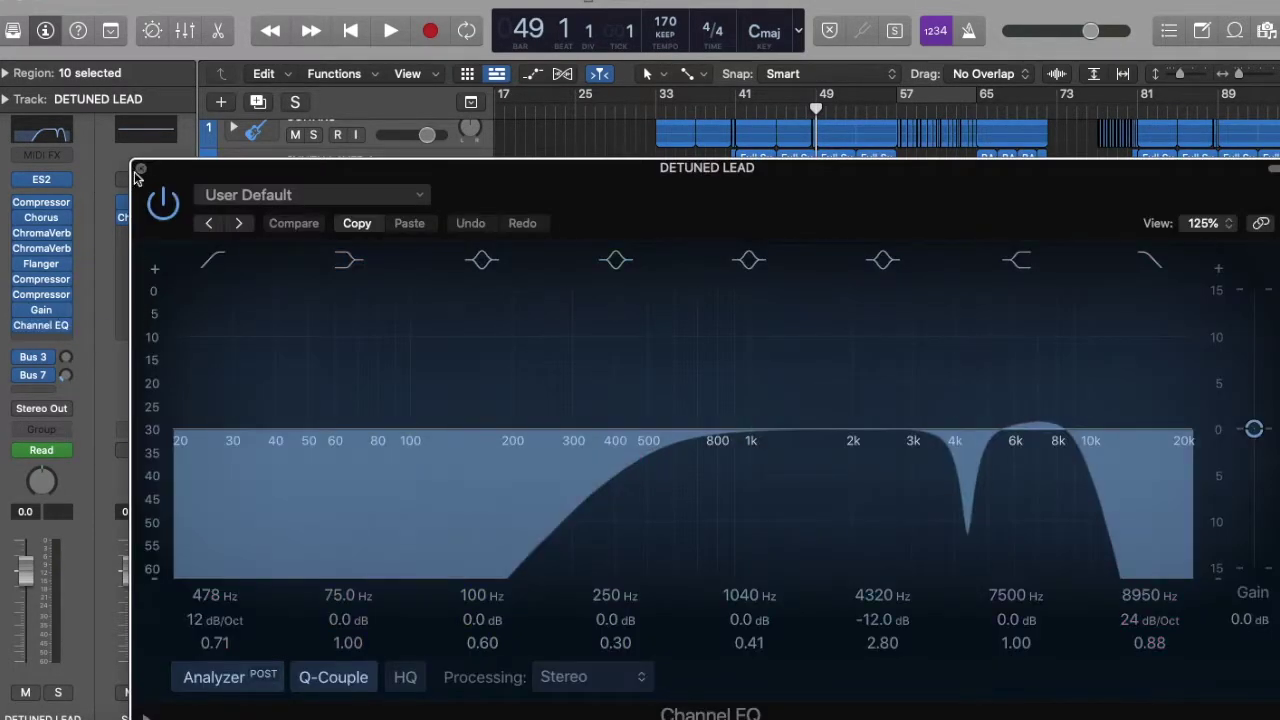
left_click_drag(965, 541, 960, 410)
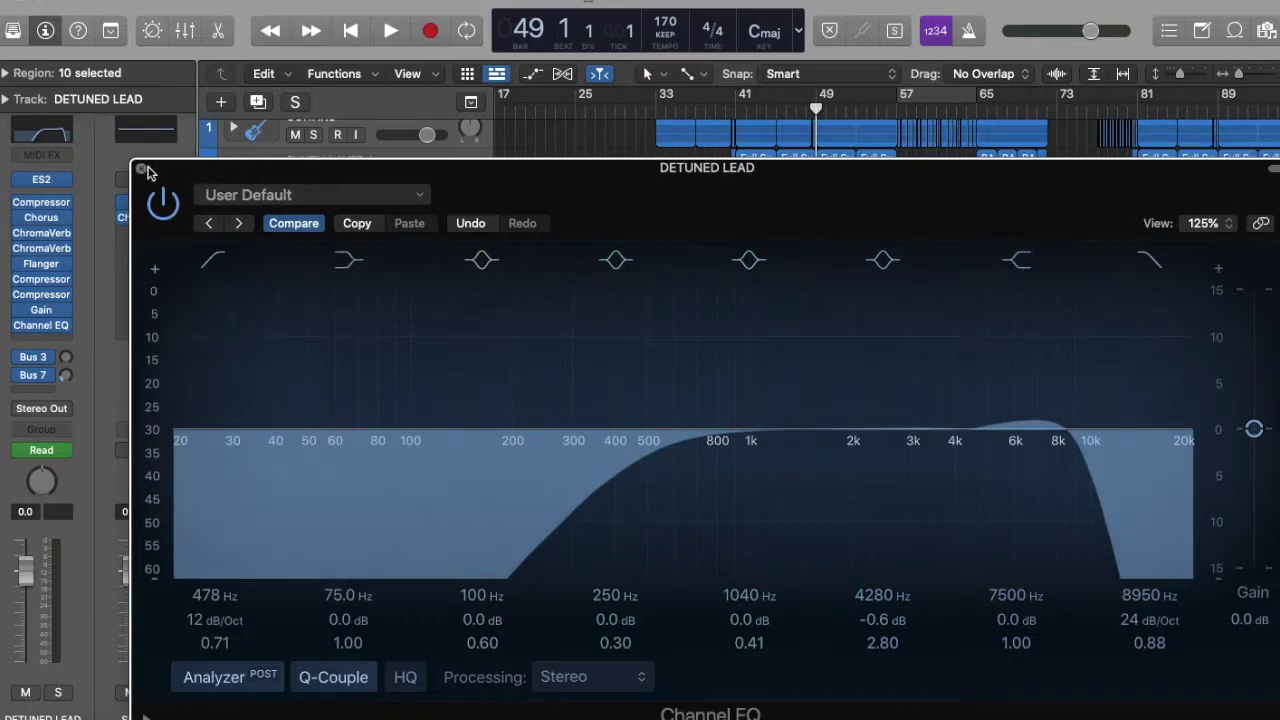
left_click(143, 169)
left_click(386, 32)
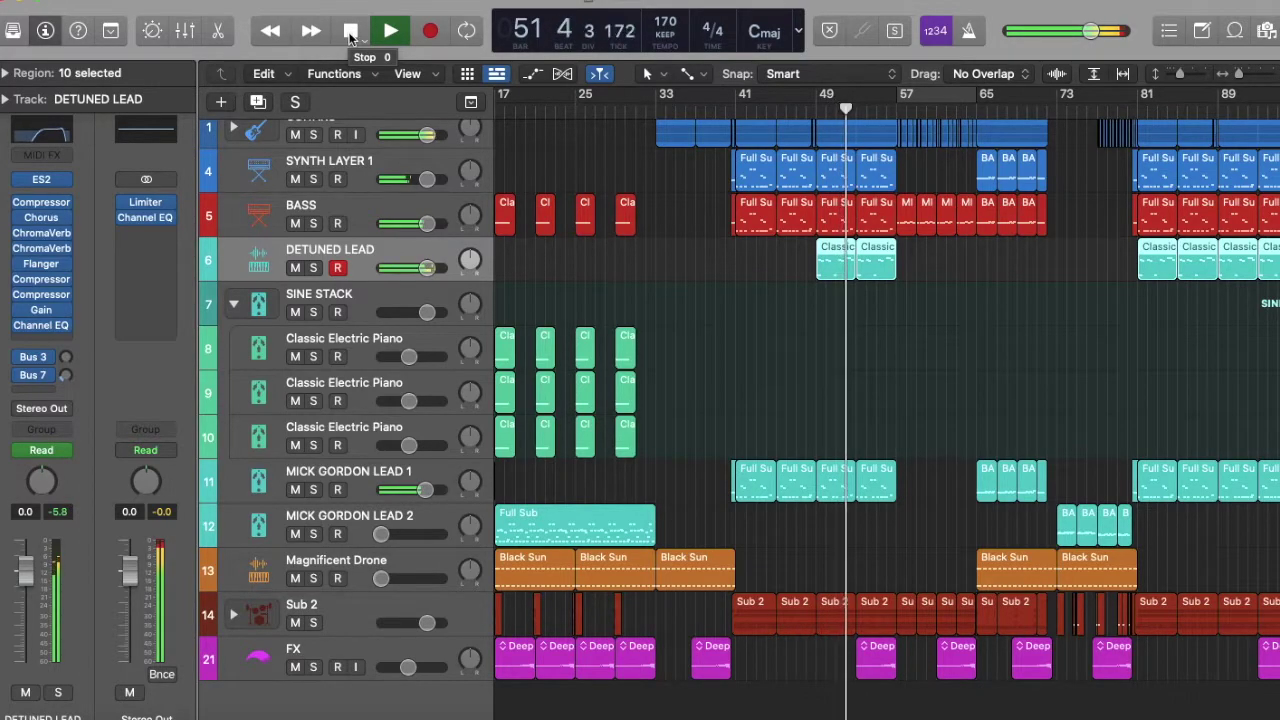
left_click(349, 32)
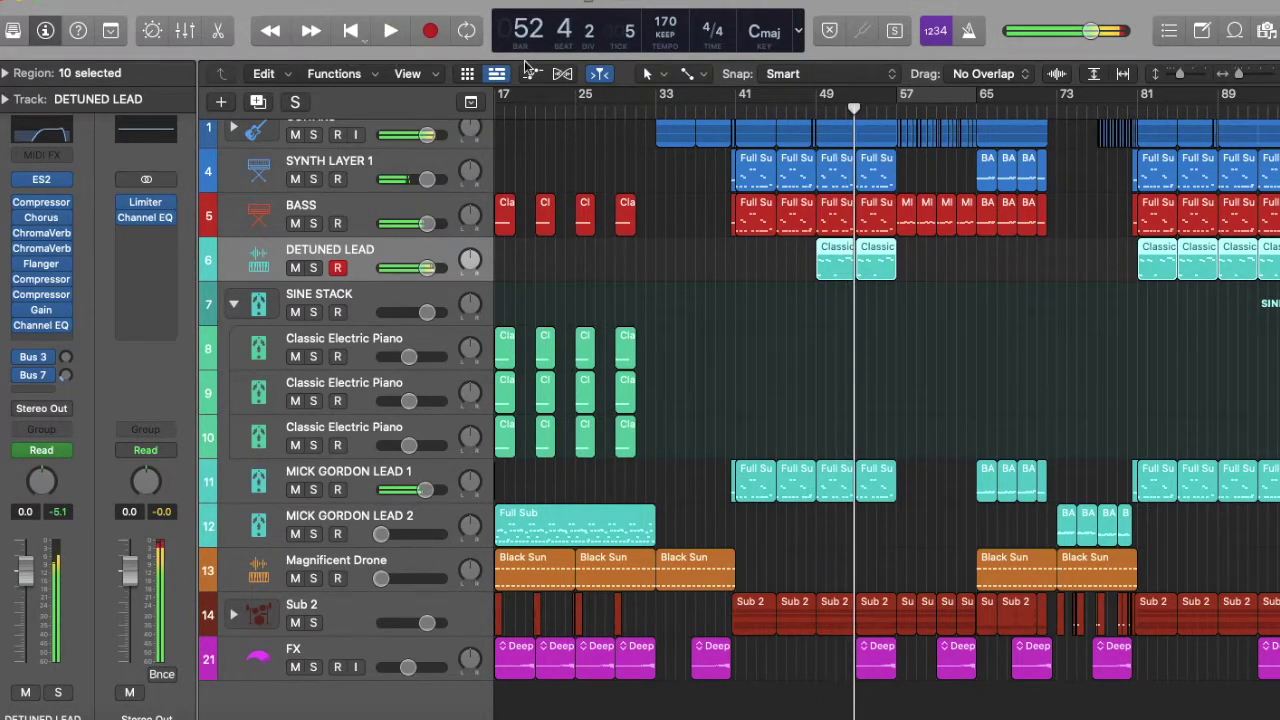
Select the Sub 2 drum stack, move the playhead to bar 41 and expand the stack to show its tracks
left_click(805, 110)
scroll(621, 446, "down", 2)
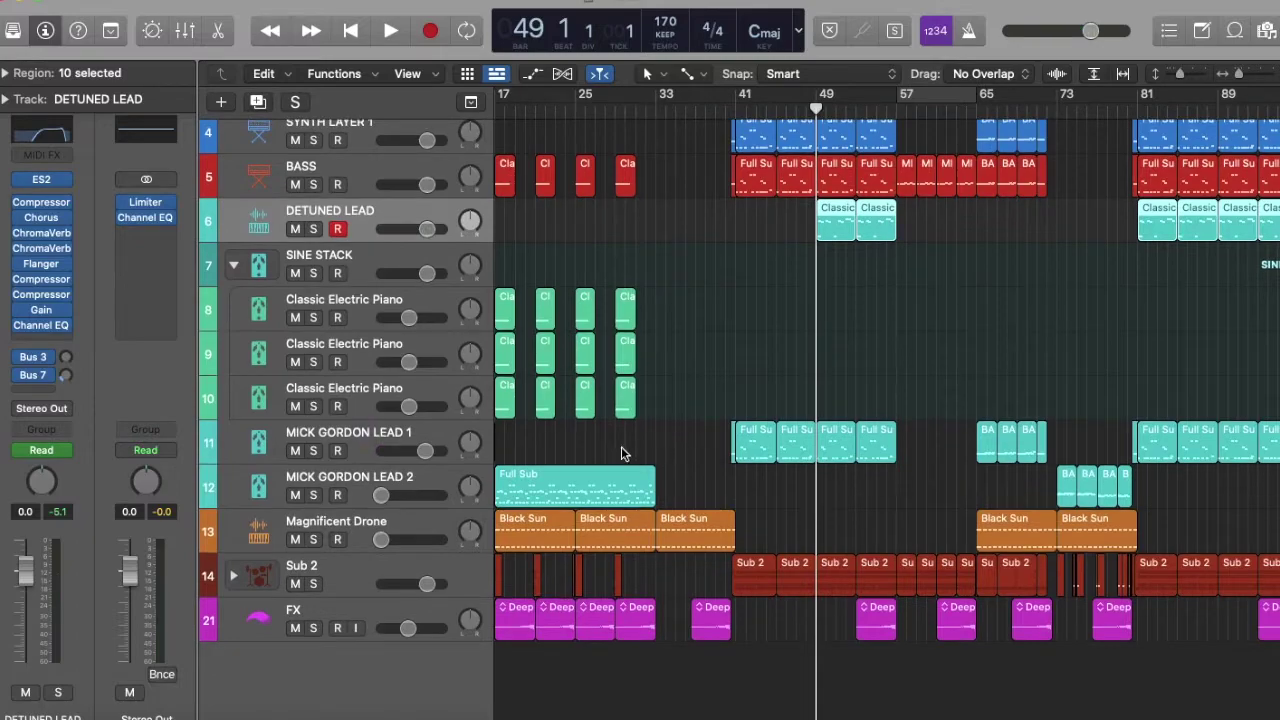
left_click(335, 572)
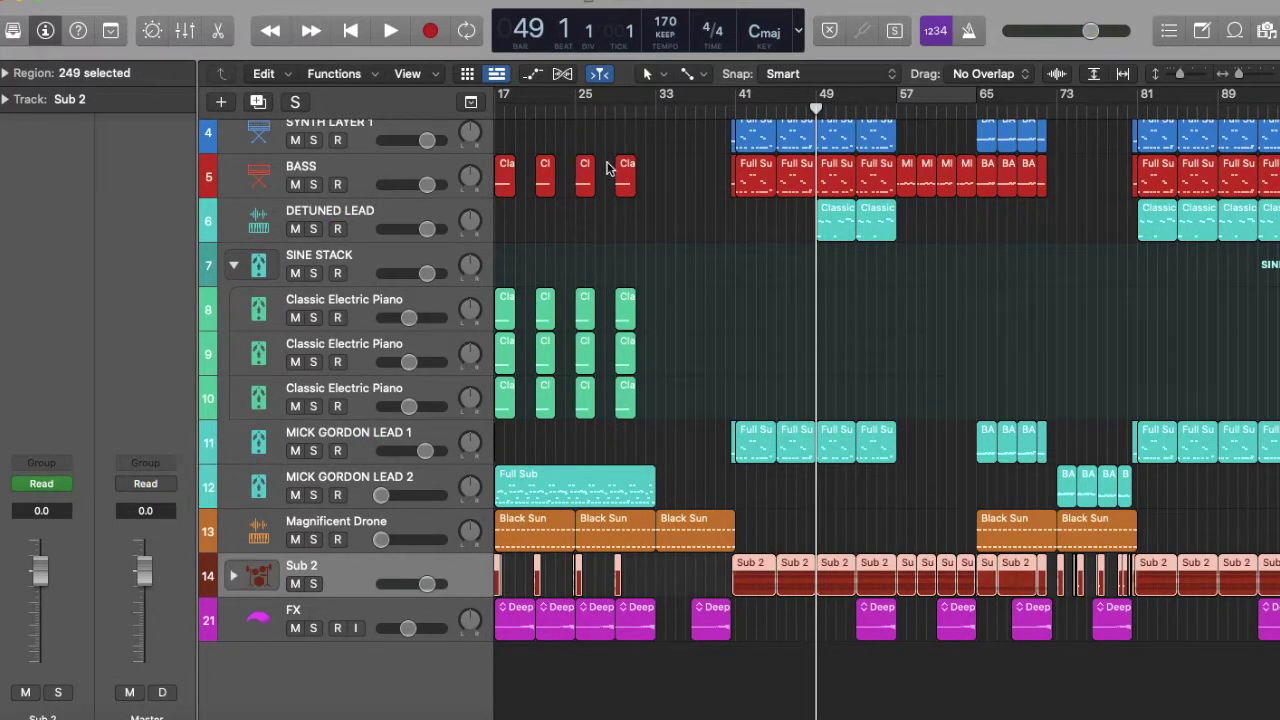
left_click(735, 105)
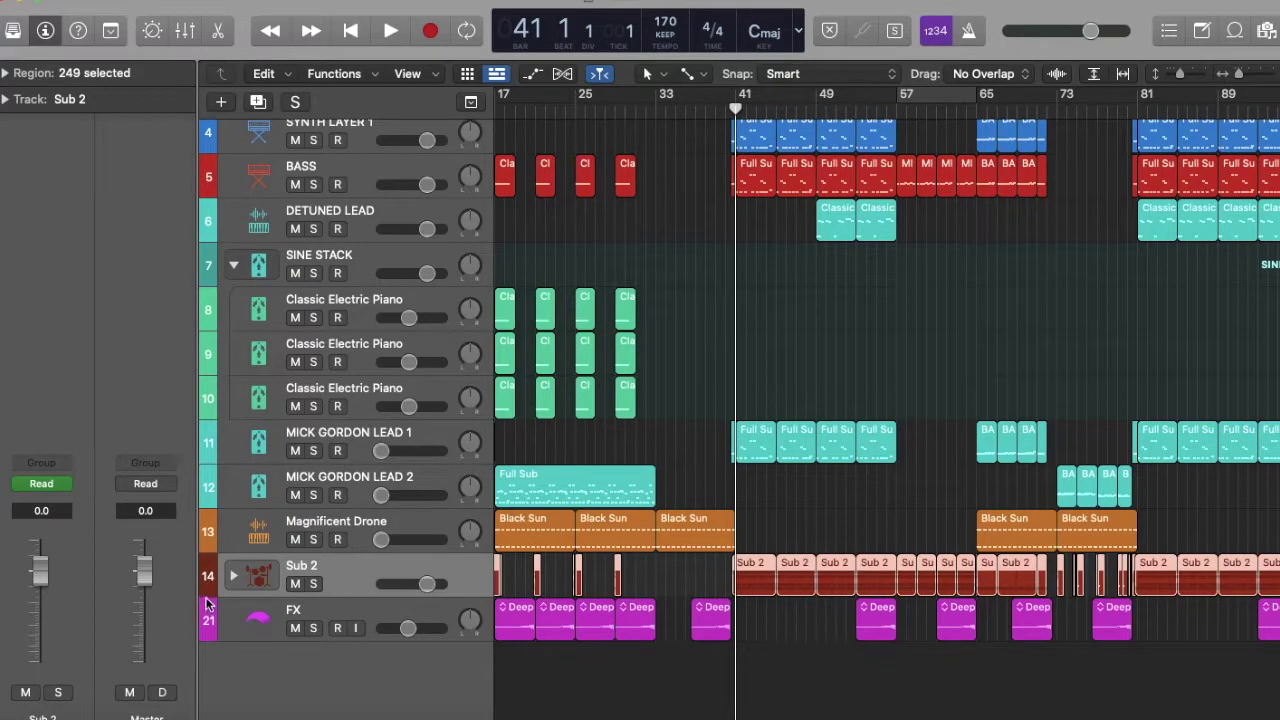
left_click(233, 577)
scroll(332, 400, "down", 5)
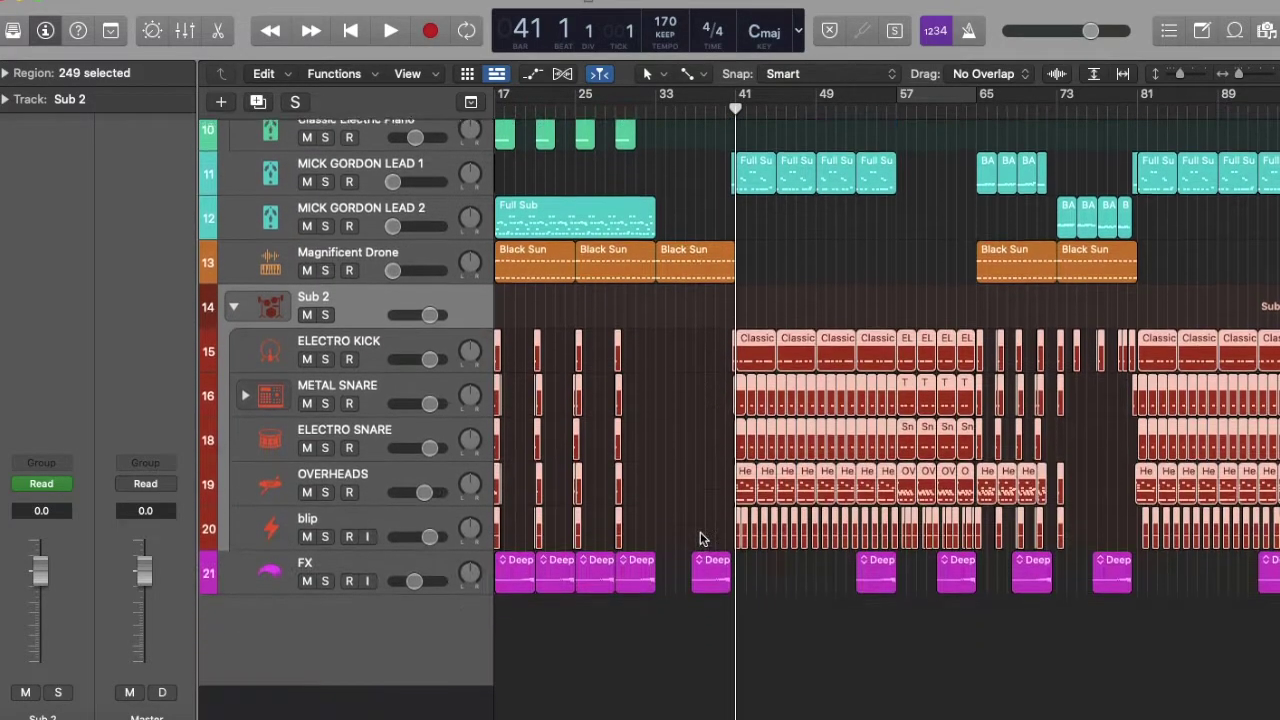
Solo the Sub 2 drum stack, audition it from bar 41 and return the playhead to bar 41
left_click(331, 362)
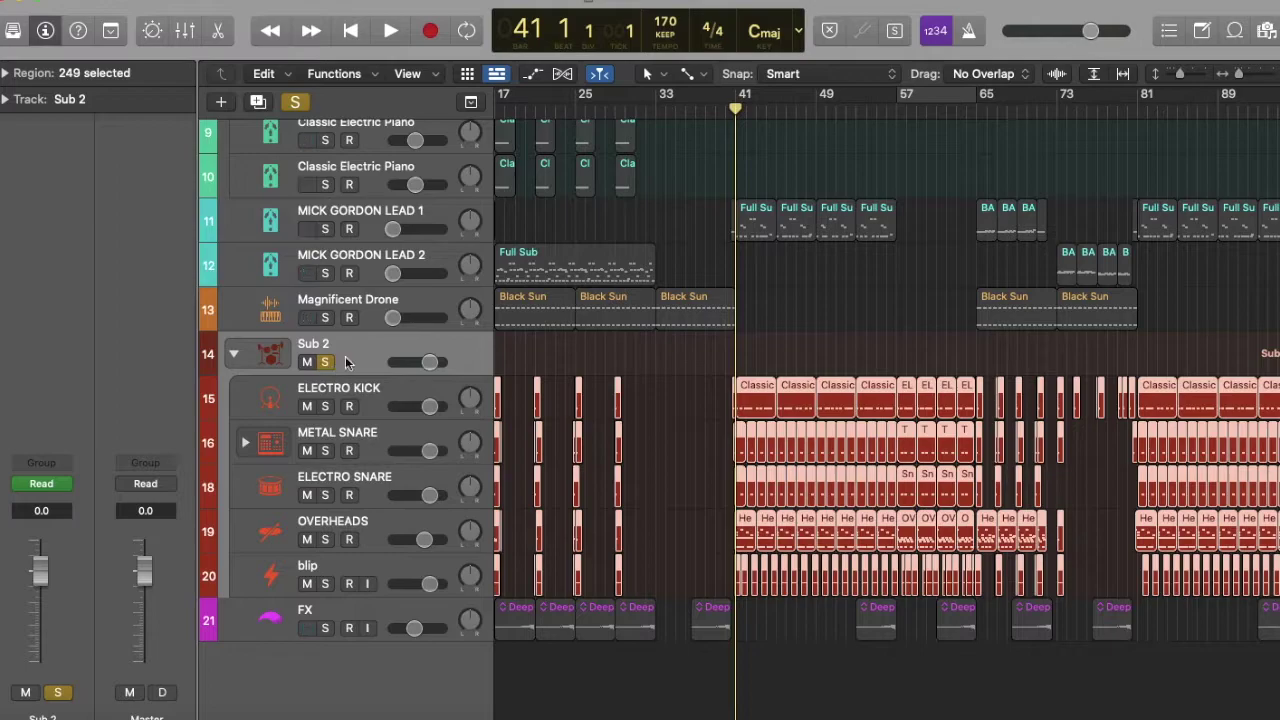
left_click(394, 32)
key("super+Right")
key("super+Right")
key("super+Right")
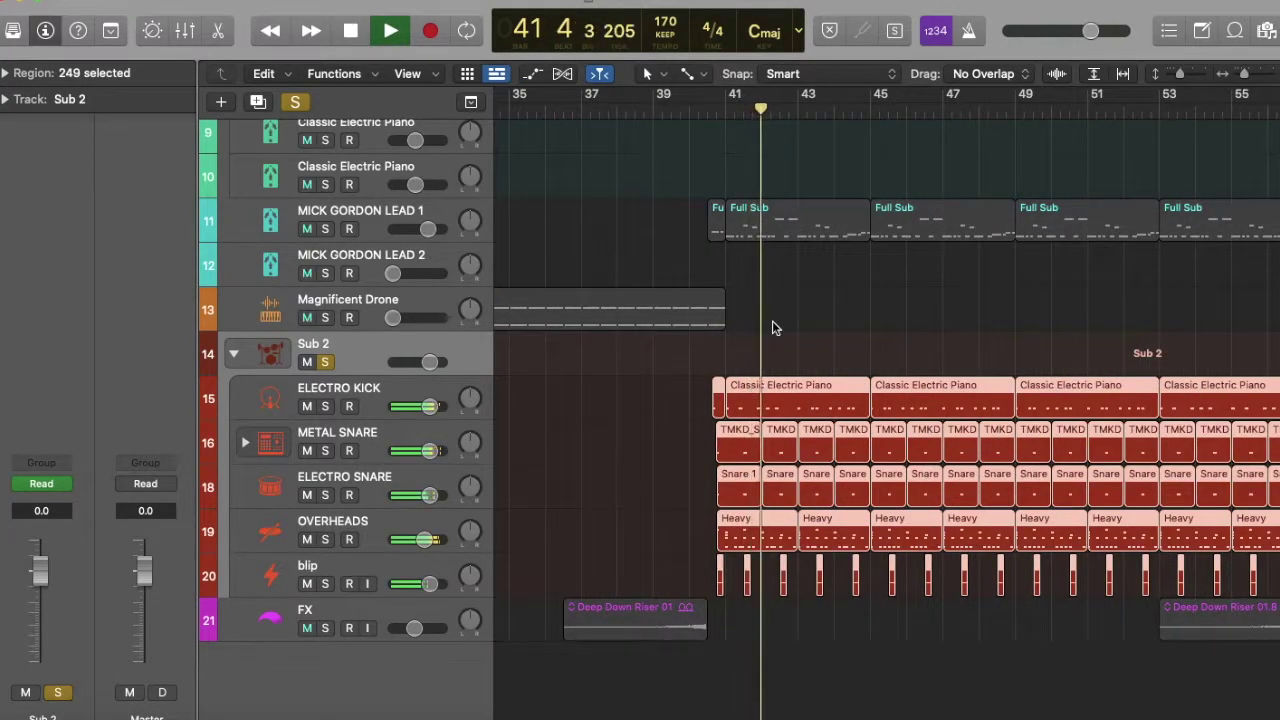
left_click(350, 32)
left_click(724, 116)
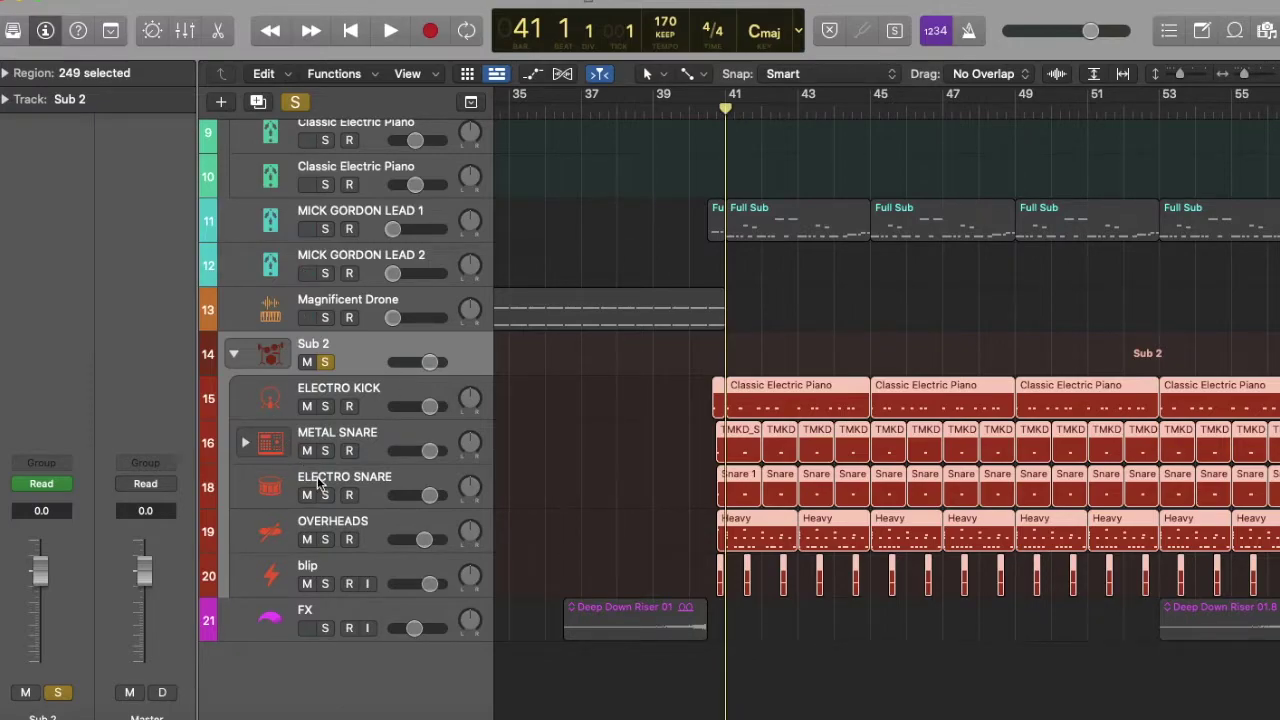
Move the METAL SNARE track directly below OVERHEADS and solo both tracks instead of the whole Sub 2 stack
left_click(325, 540)
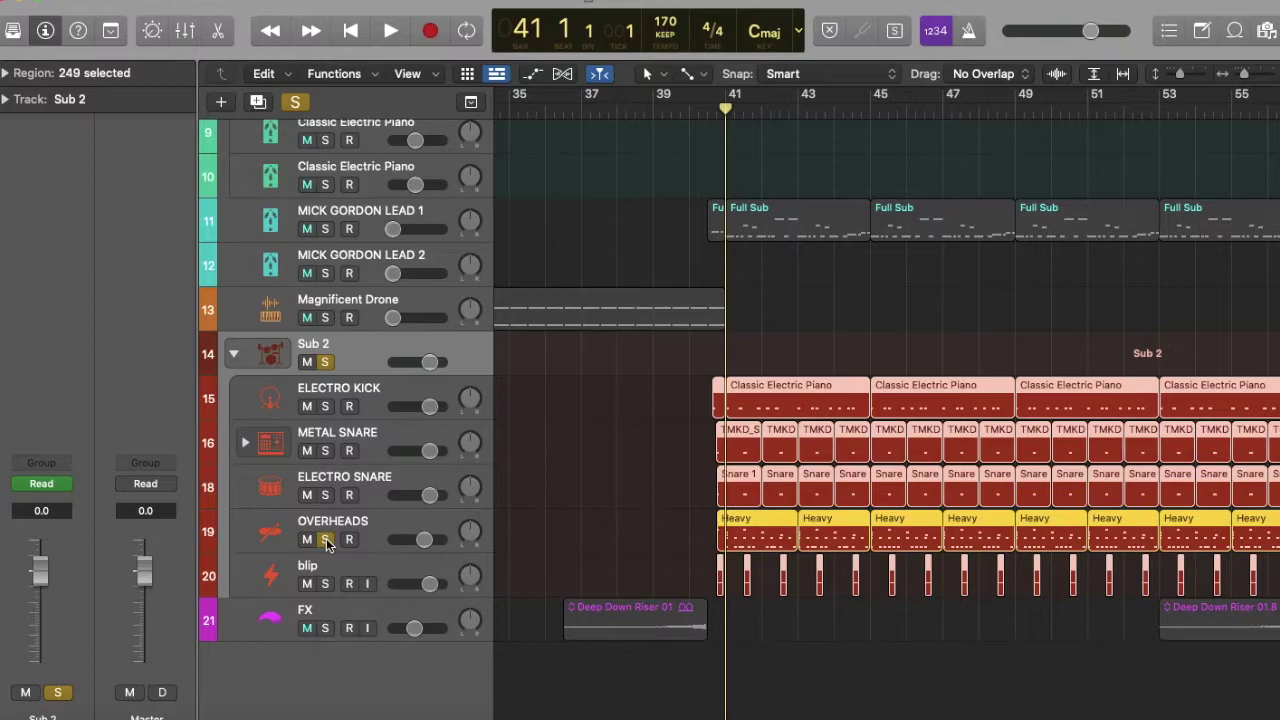
left_click_drag(335, 450, 362, 502)
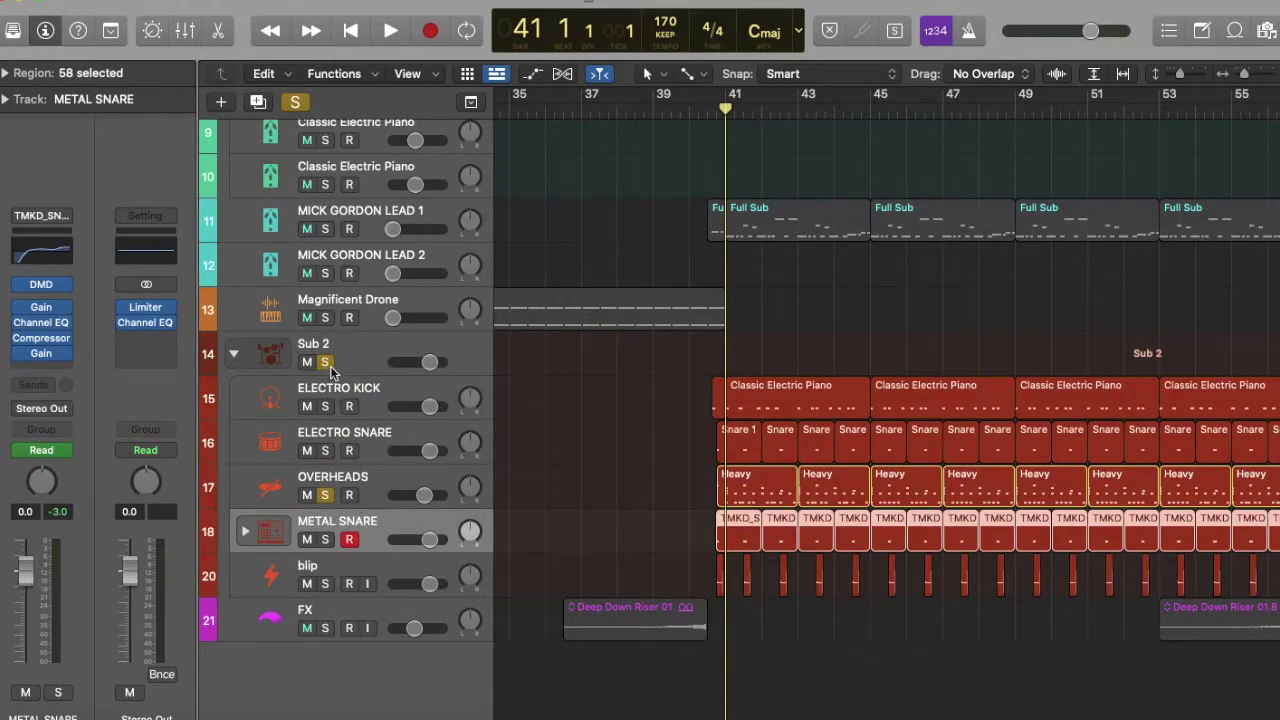
left_click(326, 540)
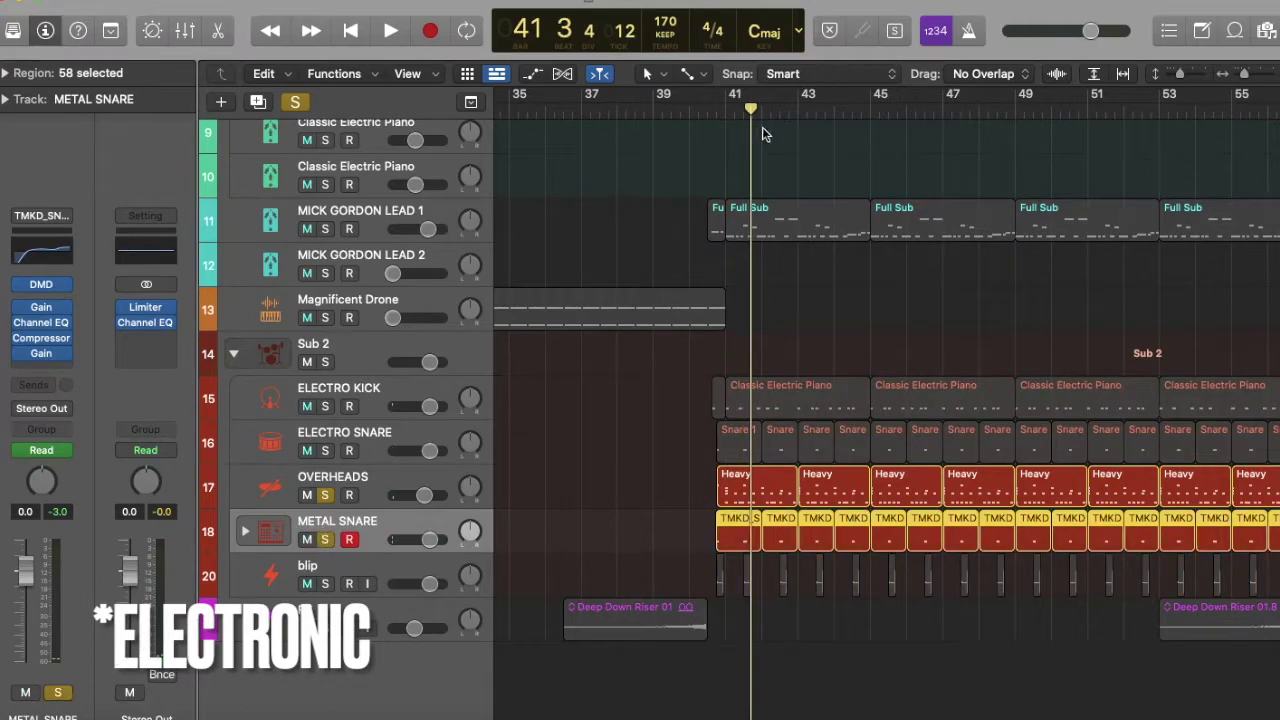
Audition the soloed OVERHEADS and METAL SNARE tracks together from bar 41
left_click(728, 108)
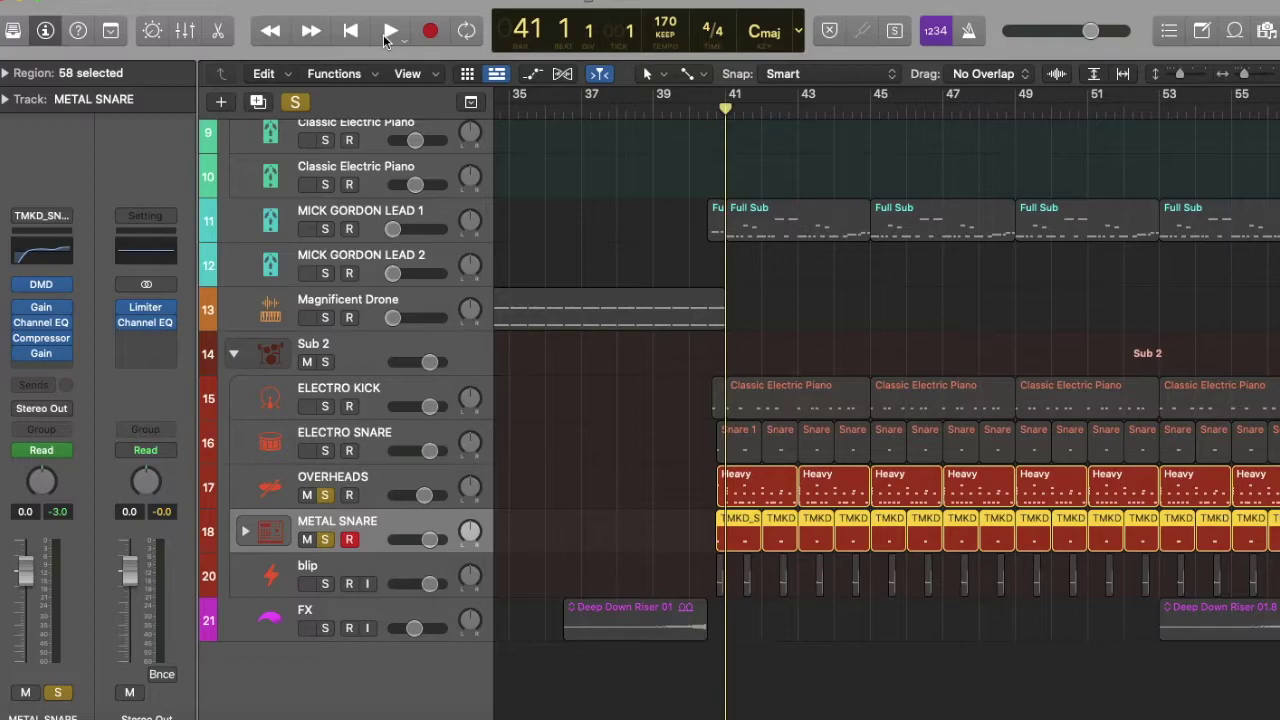
left_click(383, 34)
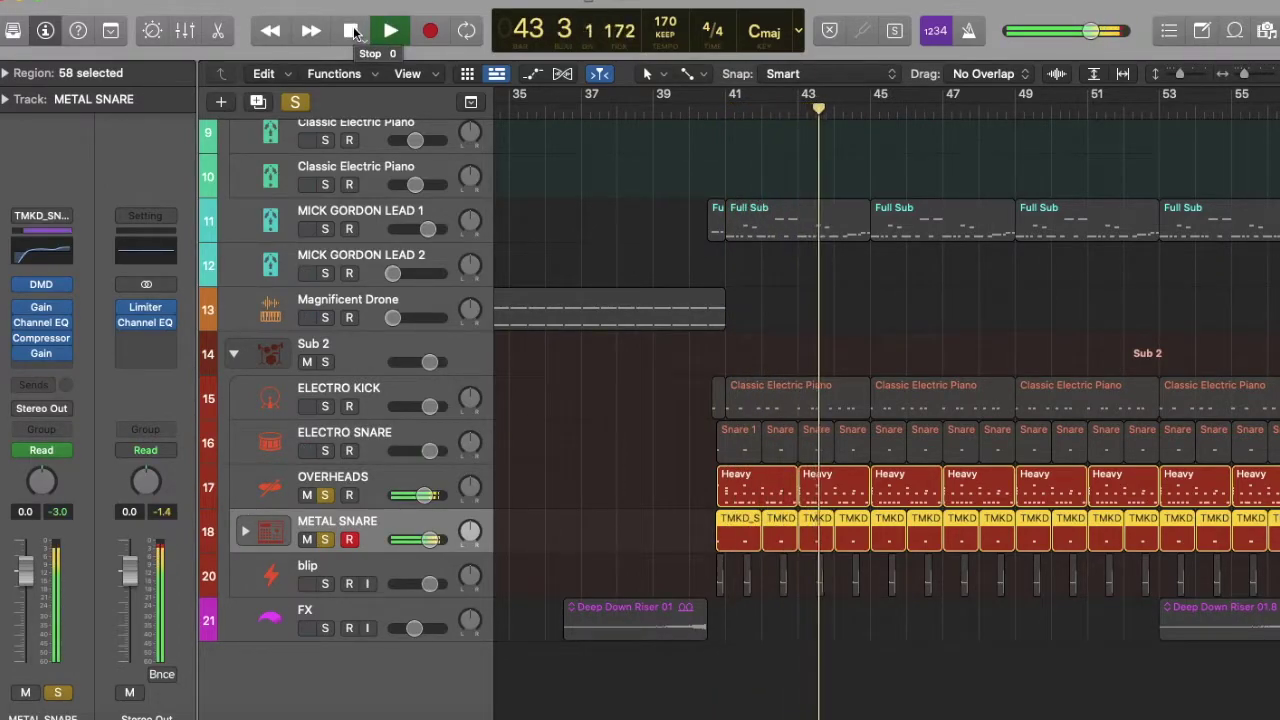
left_click(352, 31)
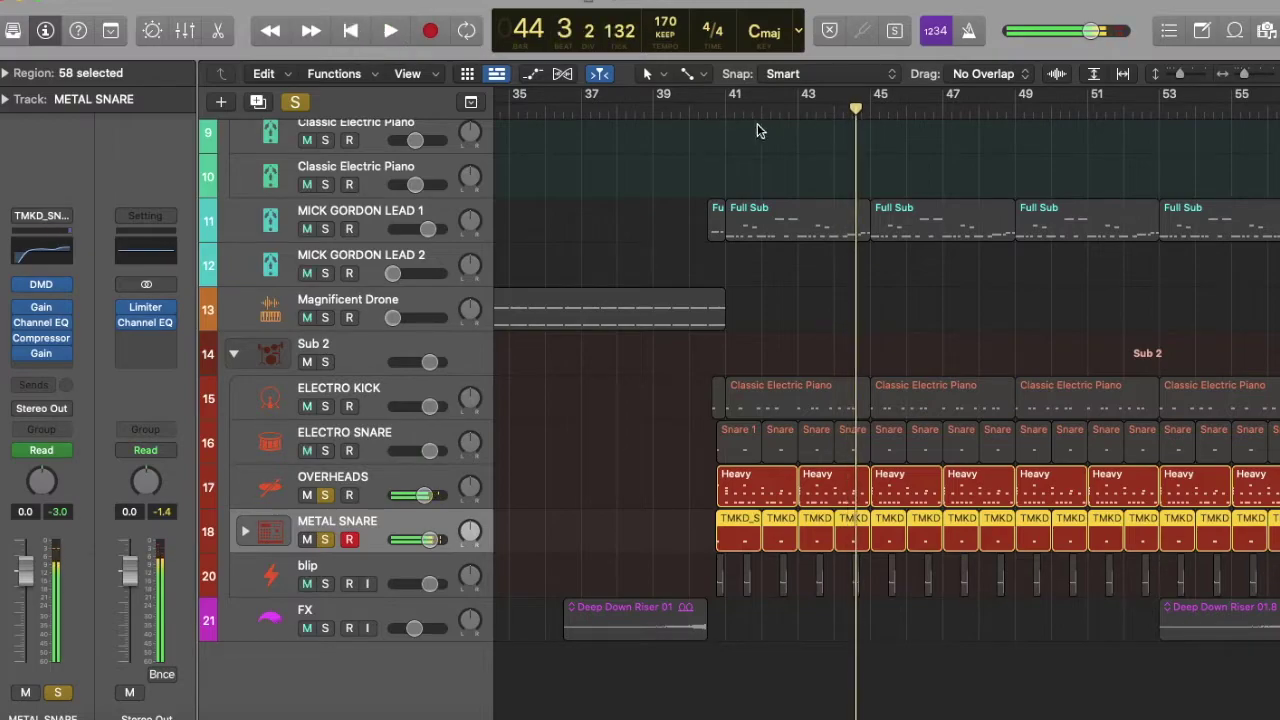
Switch the solos to ELECTRO KICK, ELECTRO SNARE and blip, and audition these electronic drums from bar 41
left_click(326, 539)
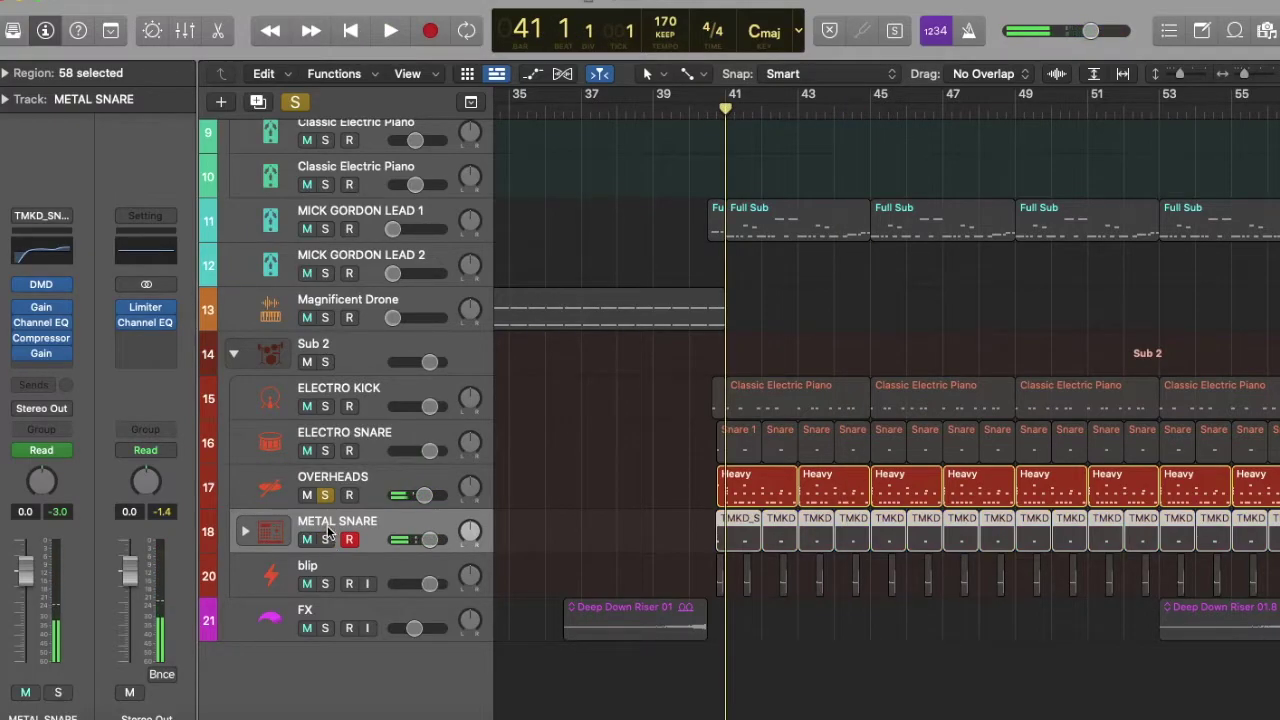
left_click(325, 495)
left_click(325, 450)
left_click(325, 406)
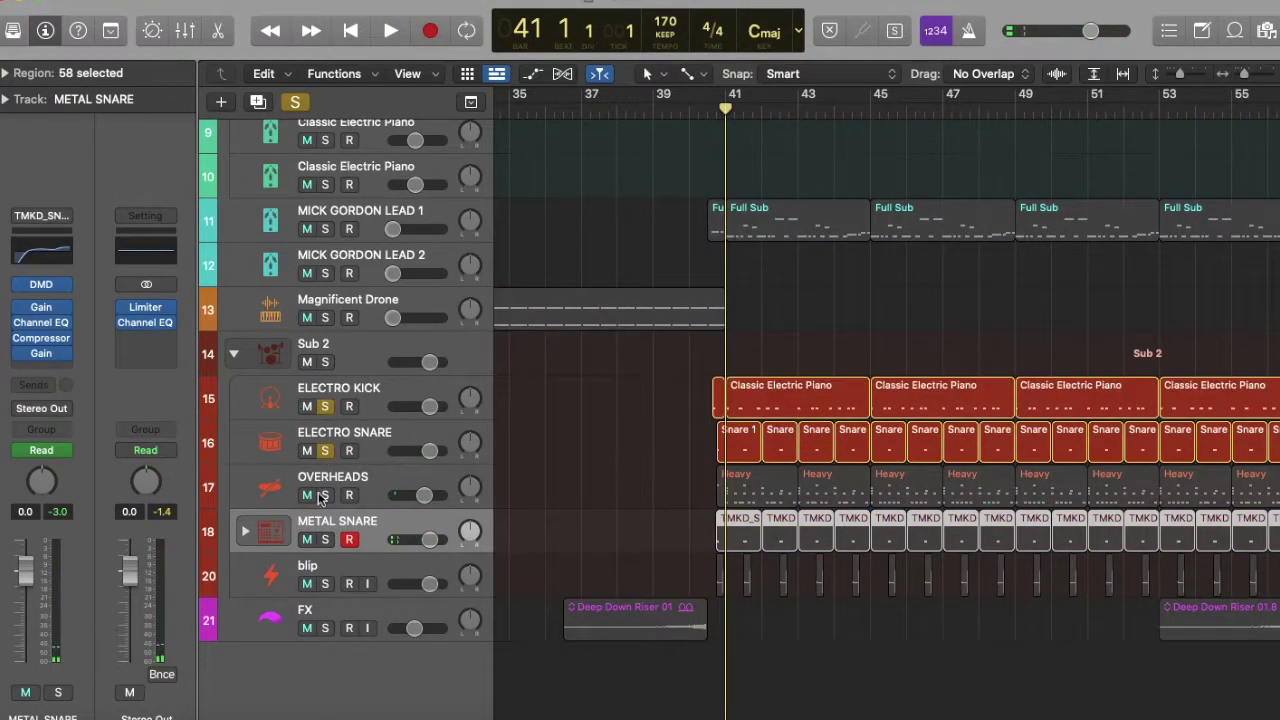
left_click(325, 583)
left_click(382, 39)
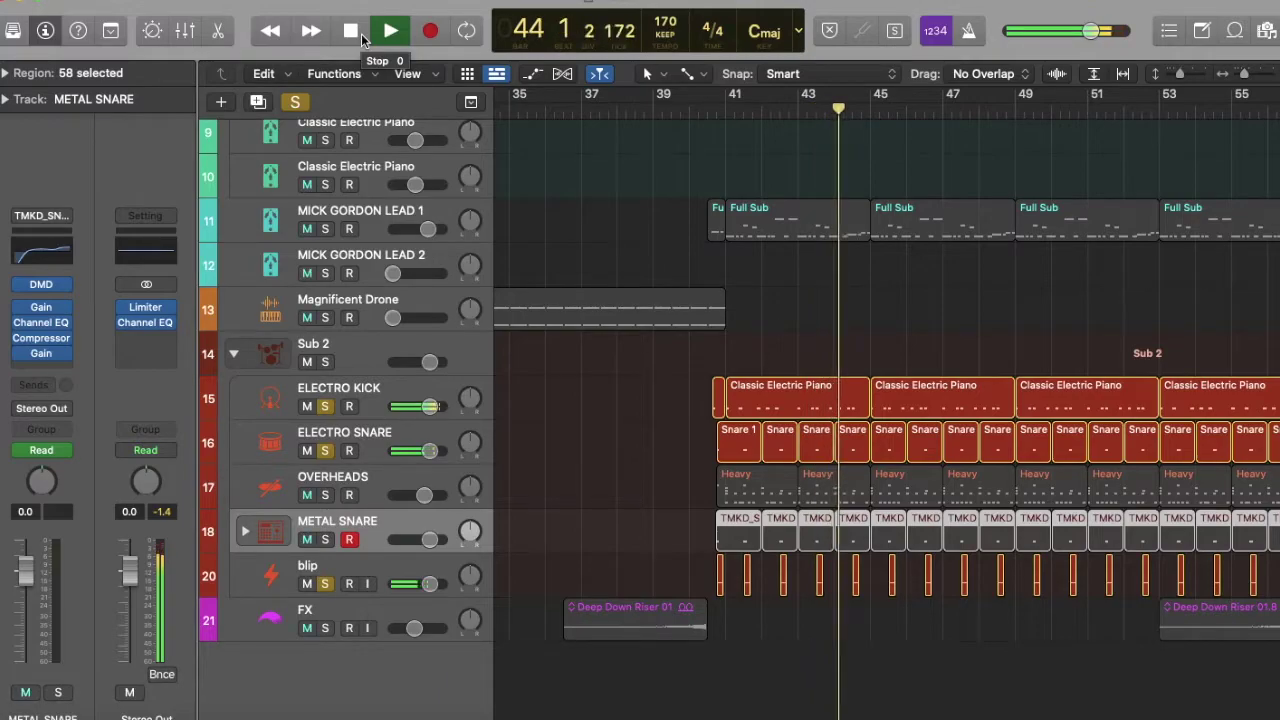
left_click(360, 35)
left_click(727, 111)
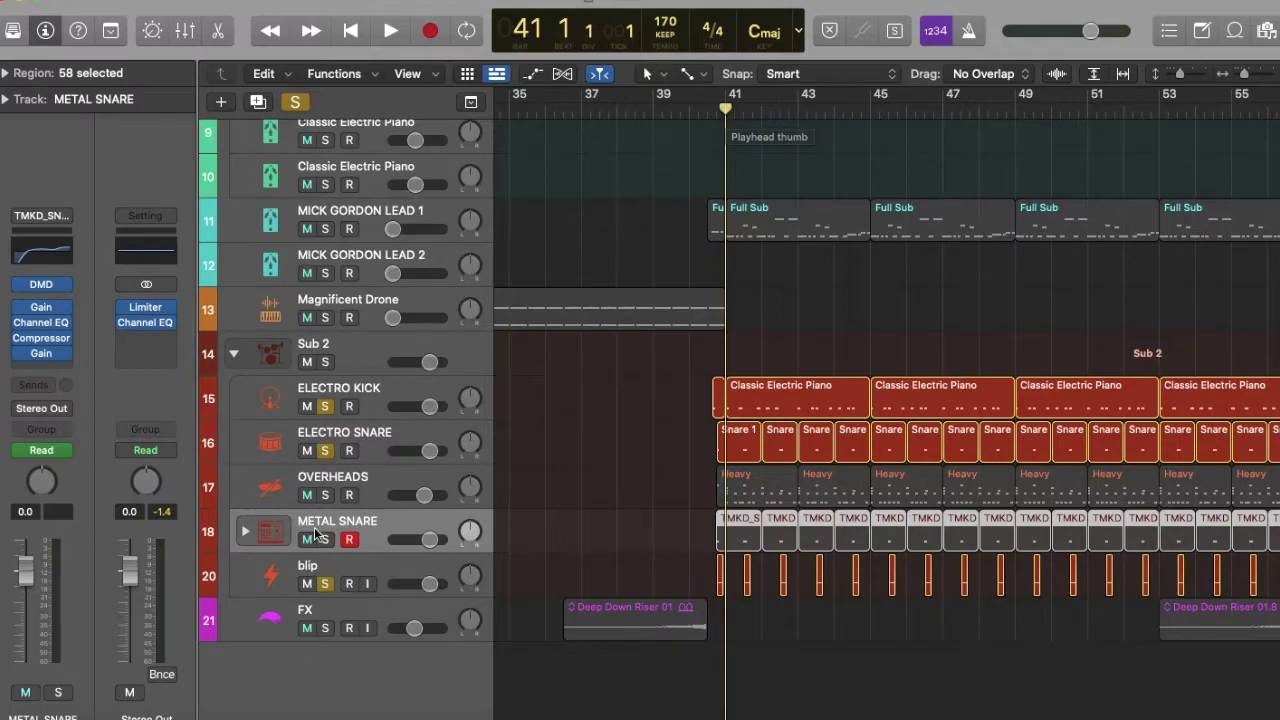
Examine the cymbal and kick notes of the first Heavy region on OVERHEADS in the Piano Roll and play it back
left_click(363, 492)
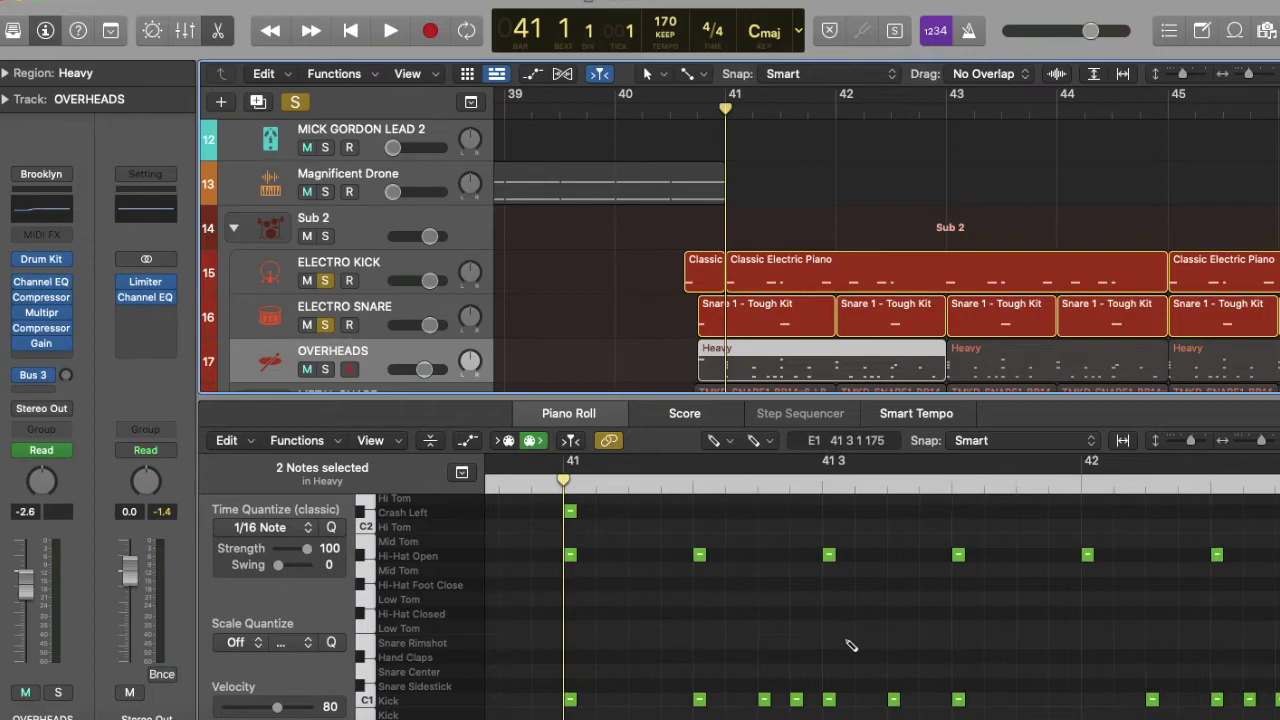
scroll(851, 646, "down", 3)
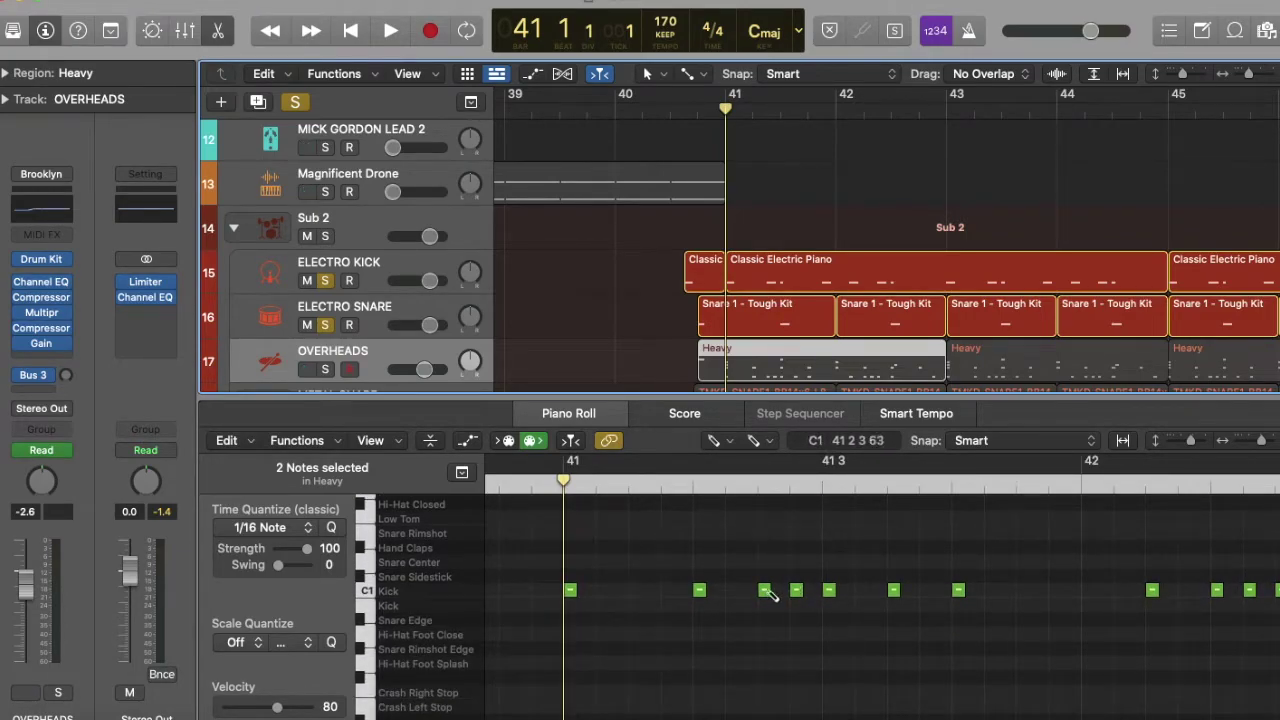
left_click(390, 31)
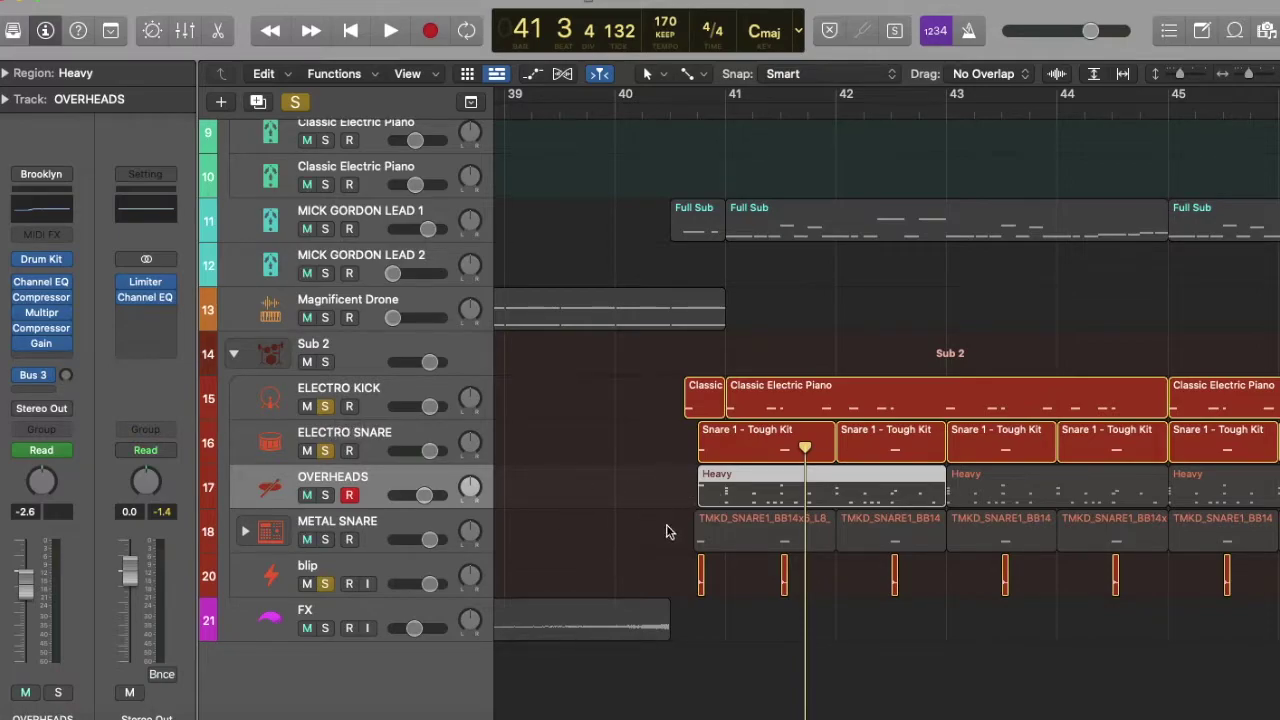
Clear the solos on ELECTRO KICK, ELECTRO SNARE and blip, and unmute ELECTRO SNARE with the playhead at bar 41
left_click(324, 406)
left_click(325, 451)
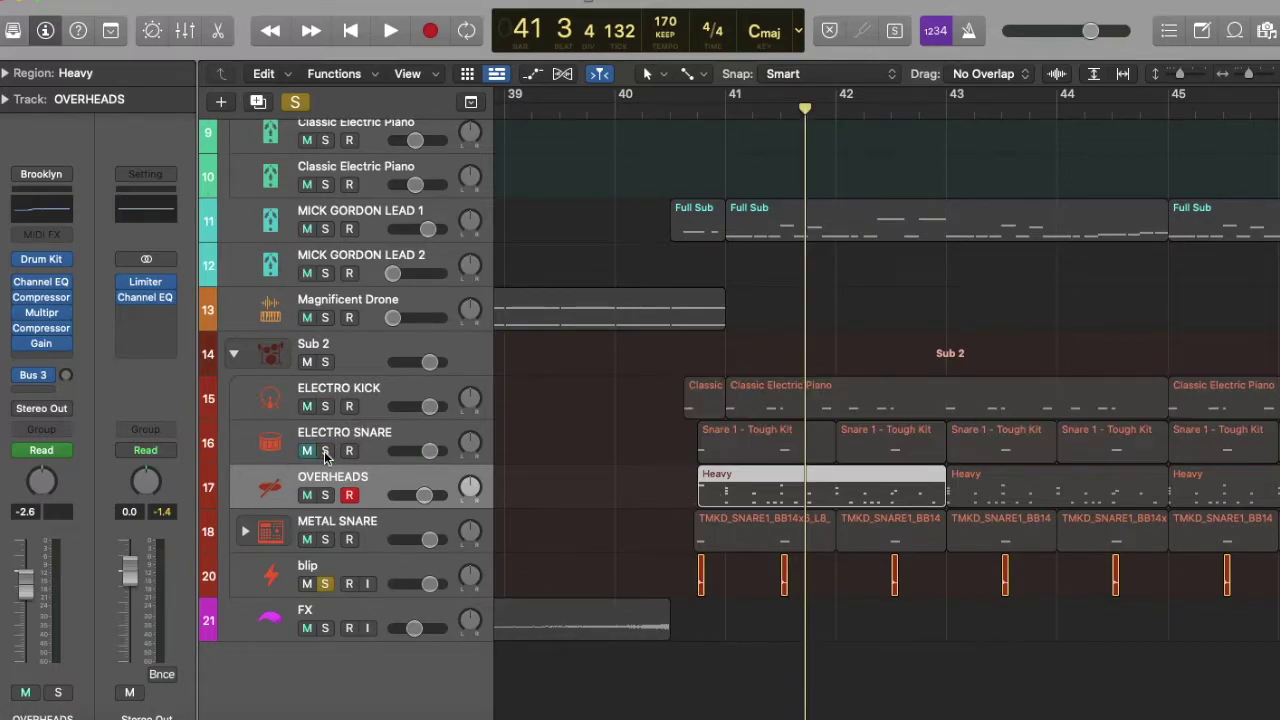
left_click(327, 585)
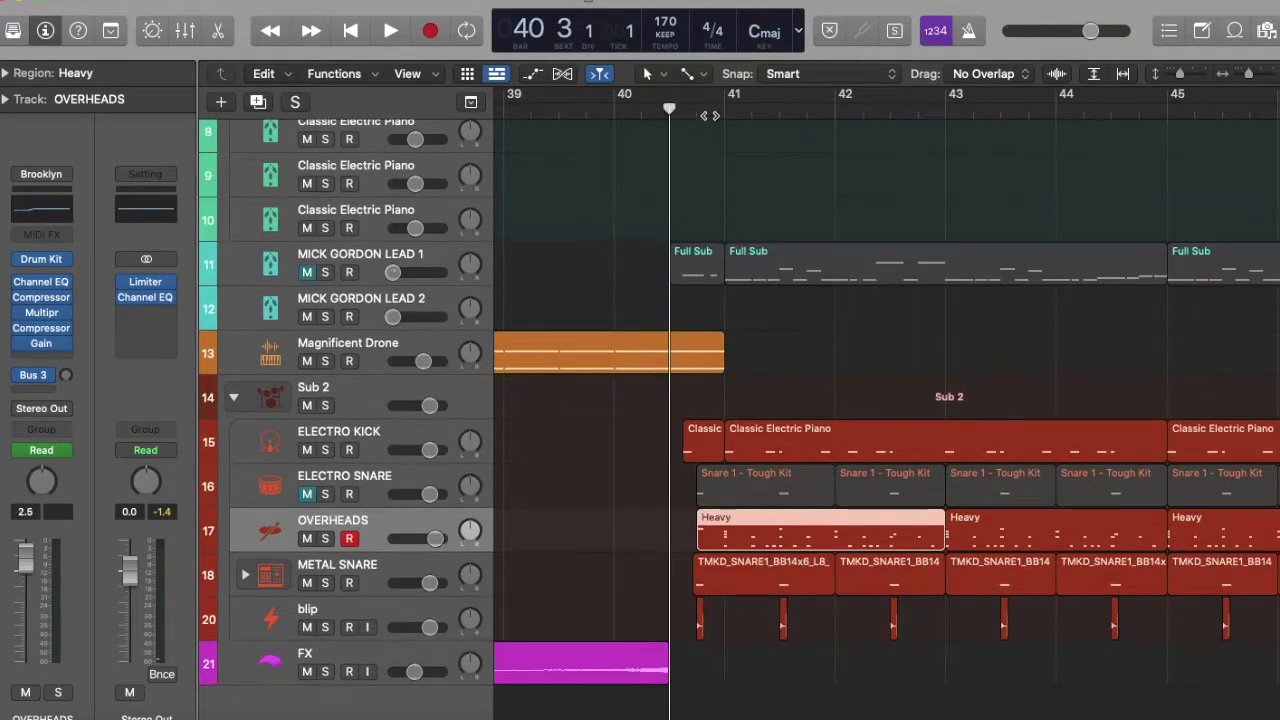
left_click(711, 113)
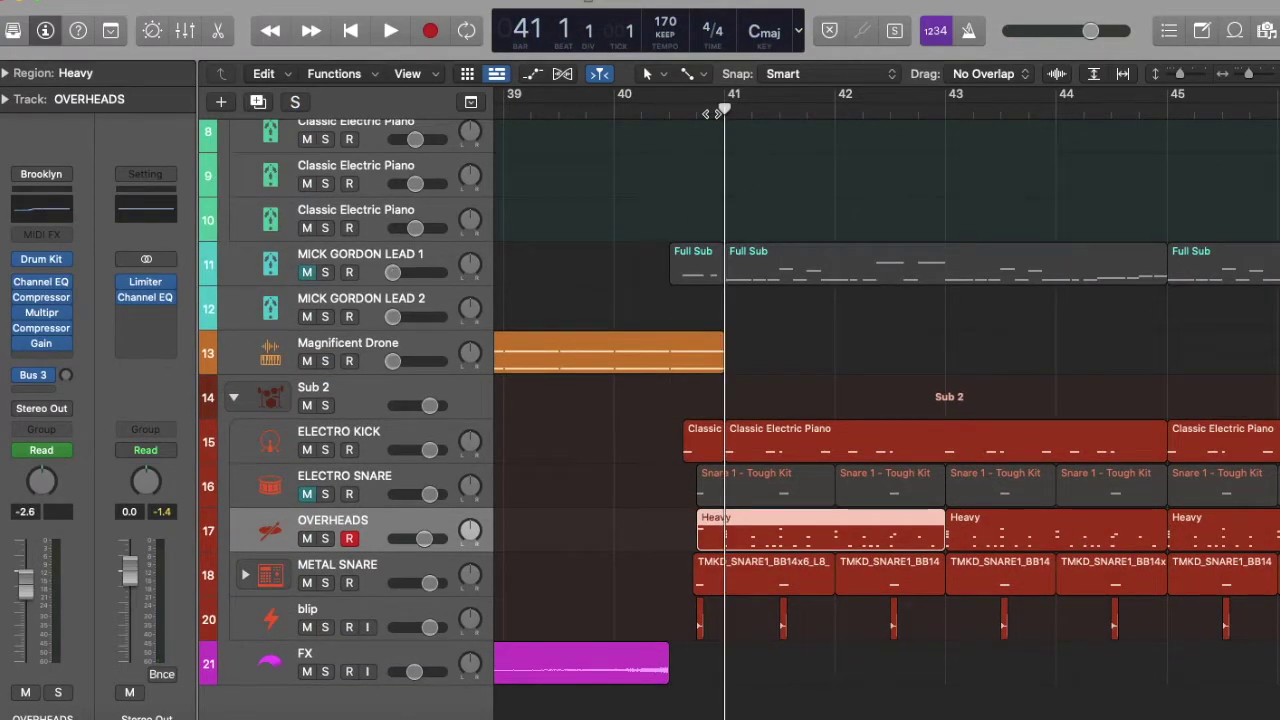
left_click(307, 494)
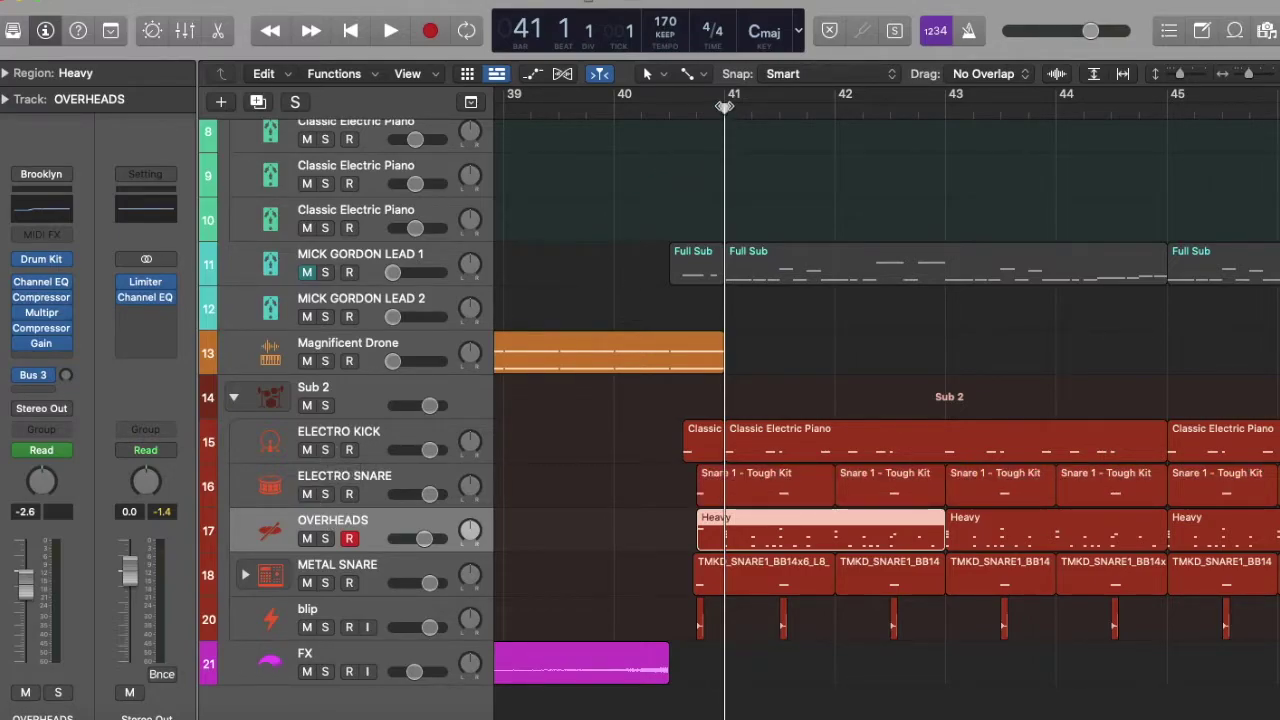
Inspect the channel strips of the ELECTRO SNARE, METAL SNARE and blip tracks
left_click(374, 495)
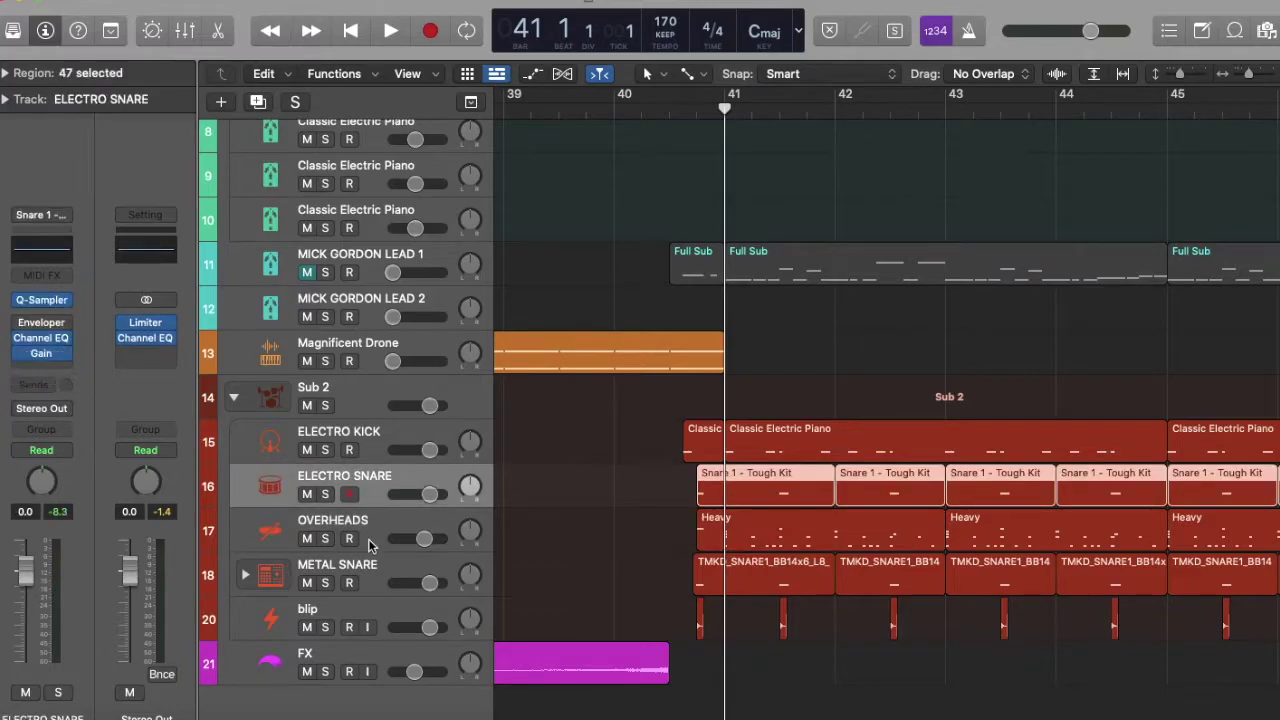
left_click(377, 577)
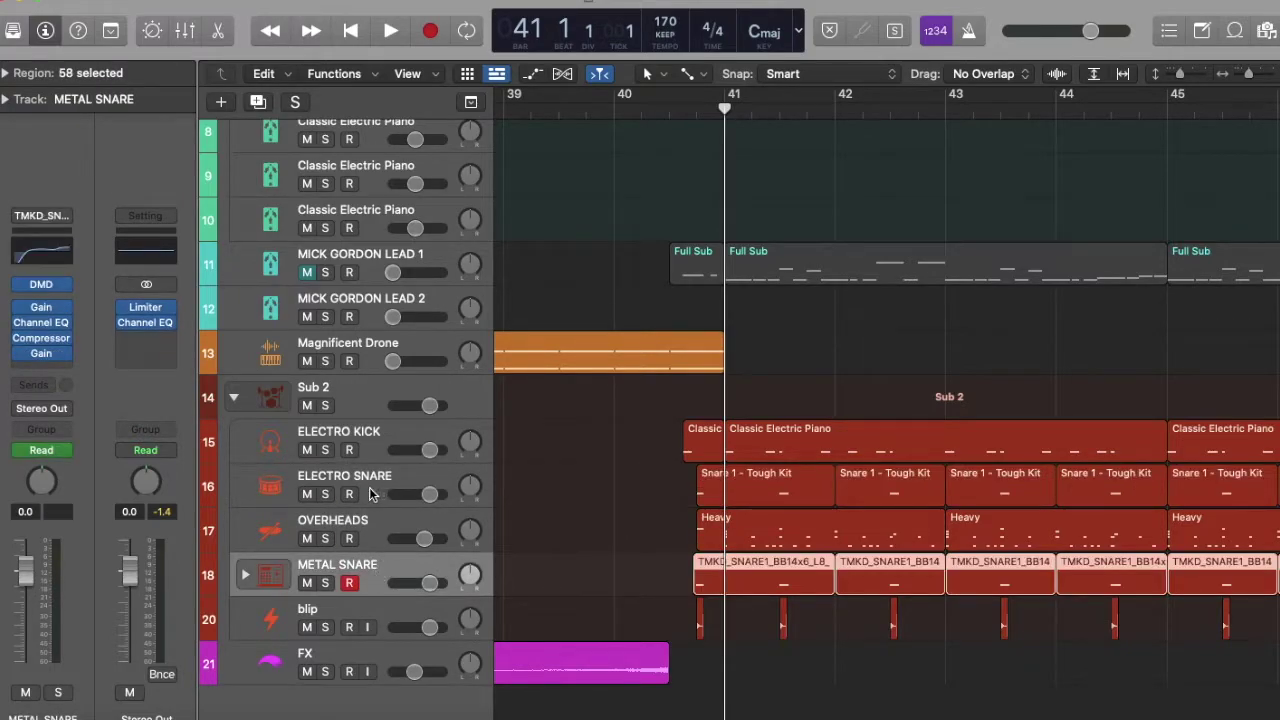
left_click(325, 622)
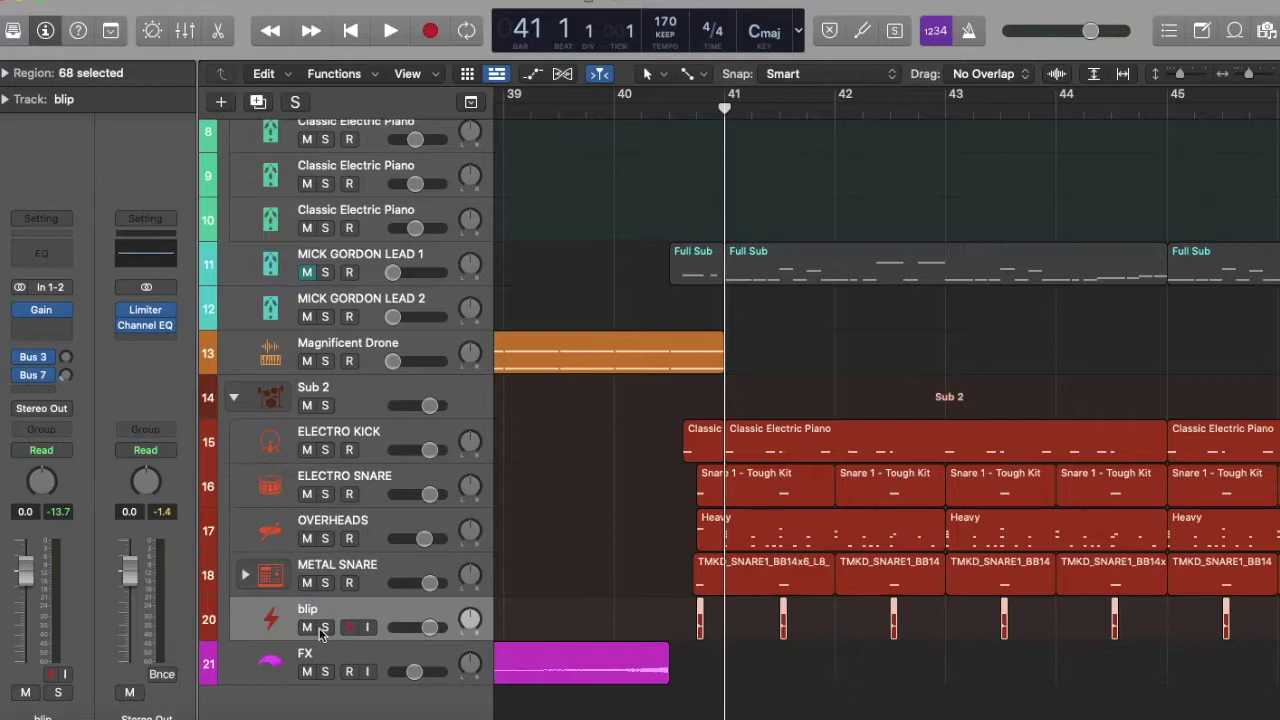
Solo the blip track, audition it from beat 4 of bar 40 and return the playhead to bar 41
left_click(325, 627)
left_click(698, 106)
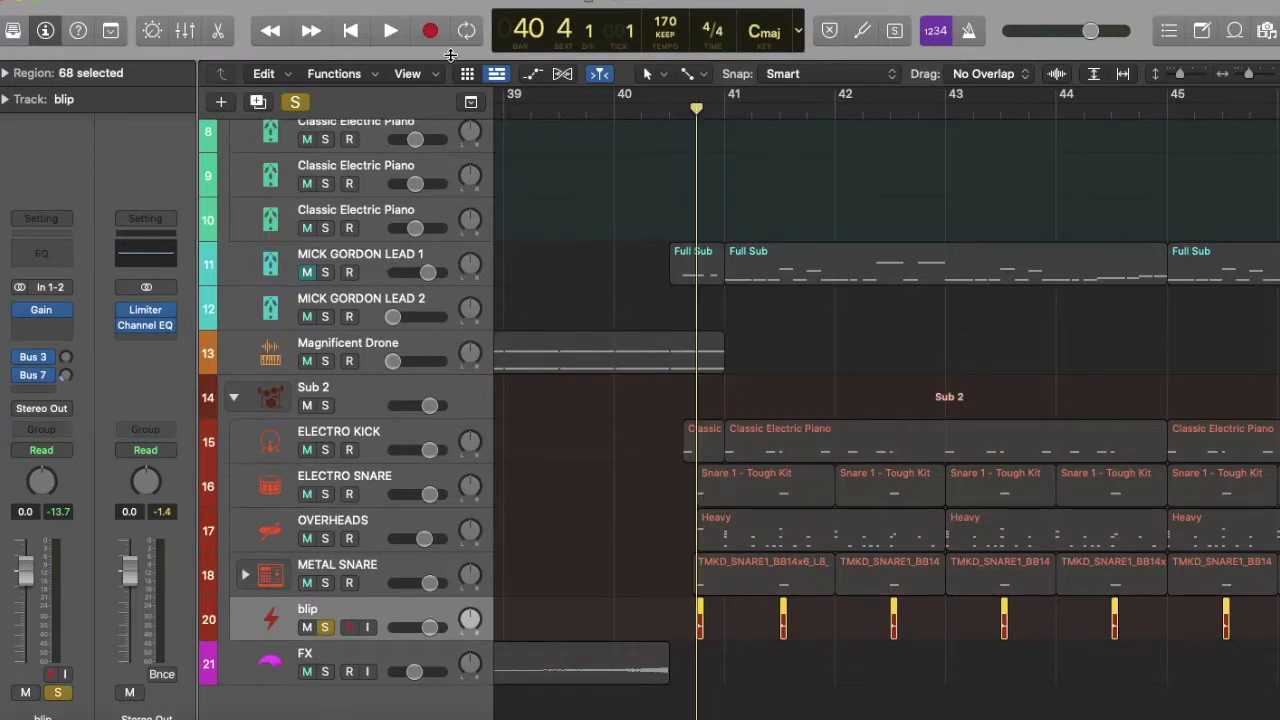
left_click(385, 32)
left_click(347, 32)
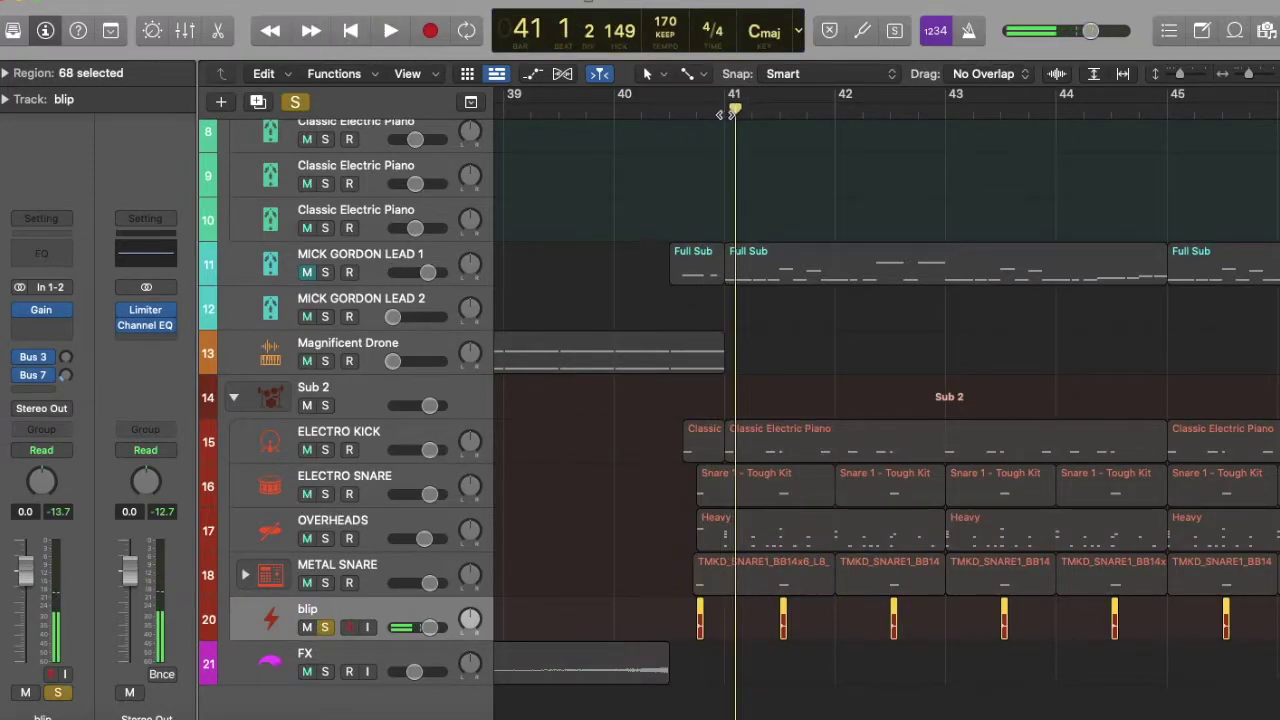
left_click(729, 107)
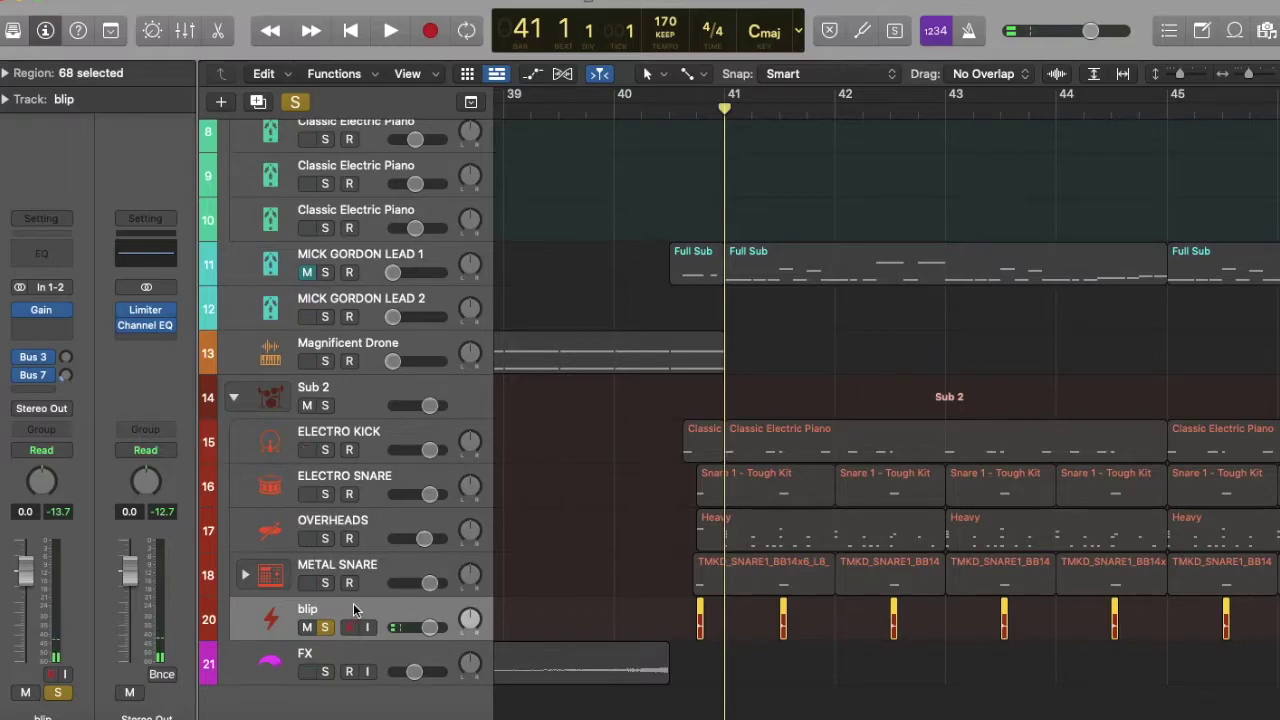
Examine up close how the blip region just before bar 41 lines up with the snare hits above it
key("super+Right")
key("super+Right")
key("super+Right")
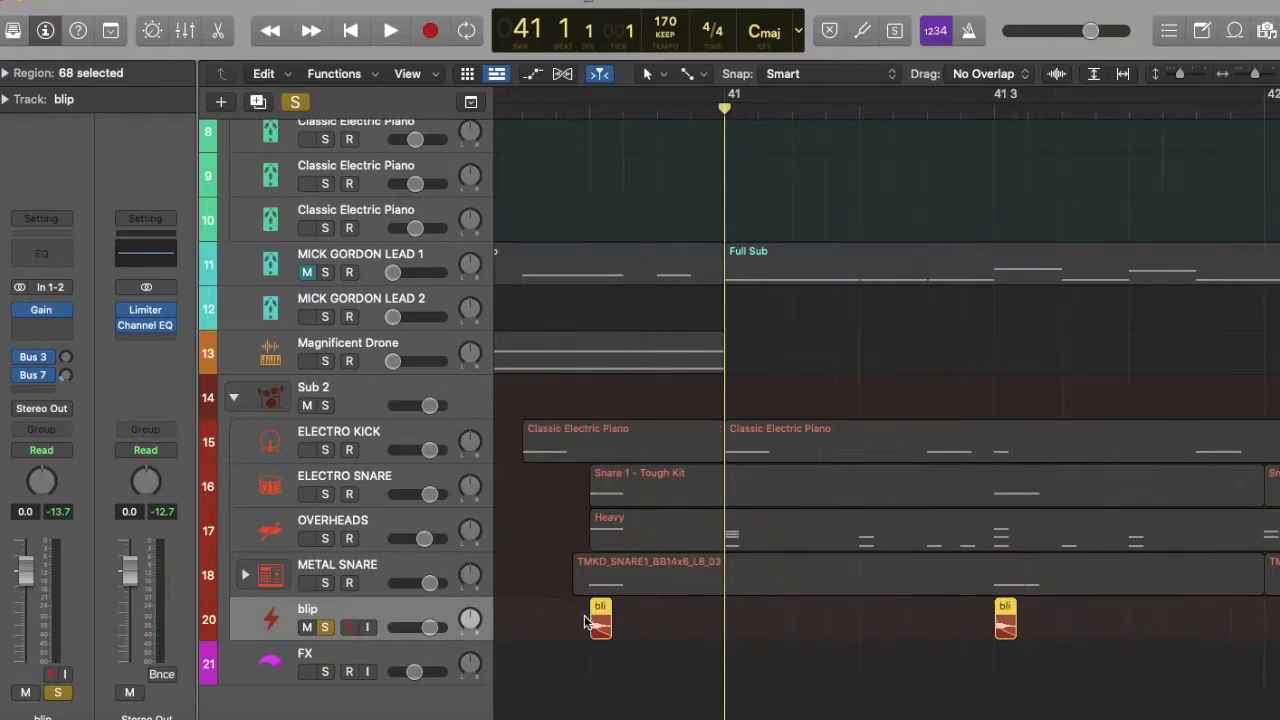
scroll(585, 621, "left", 1)
scroll(585, 621, "left", 1)
left_click(622, 616)
left_click(677, 617)
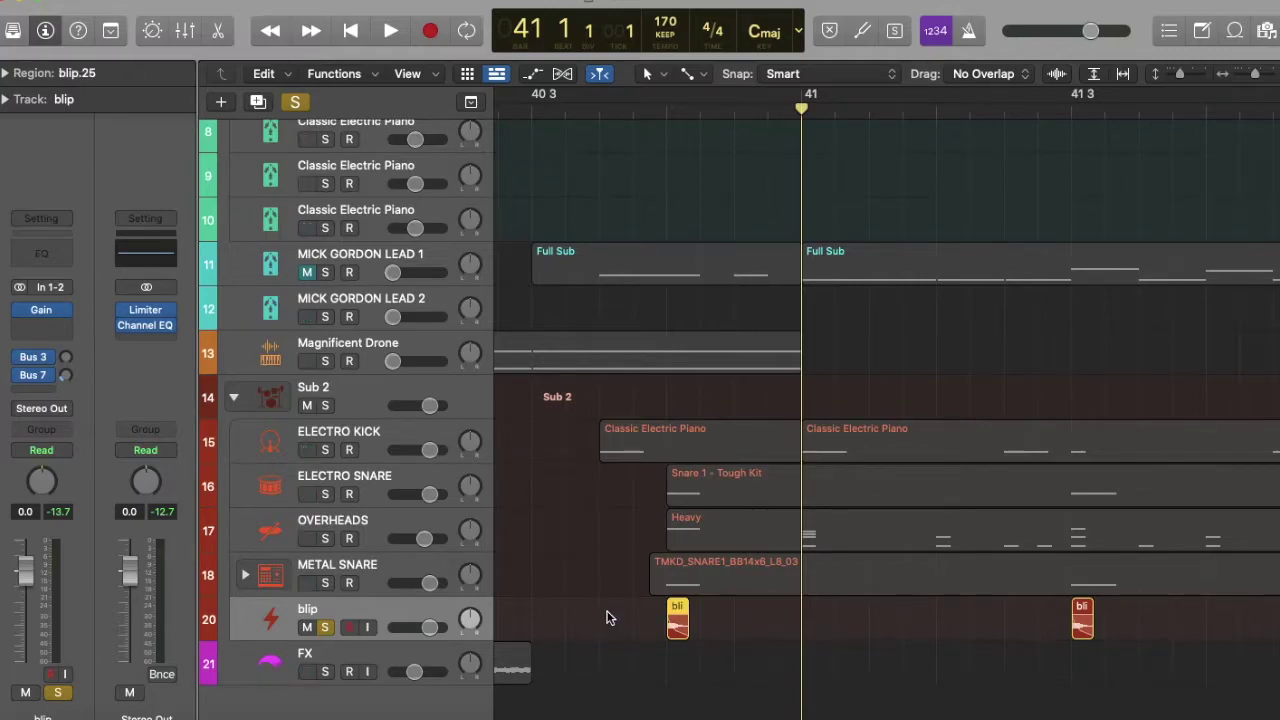
left_click(728, 624)
scroll(730, 626, "up", 5)
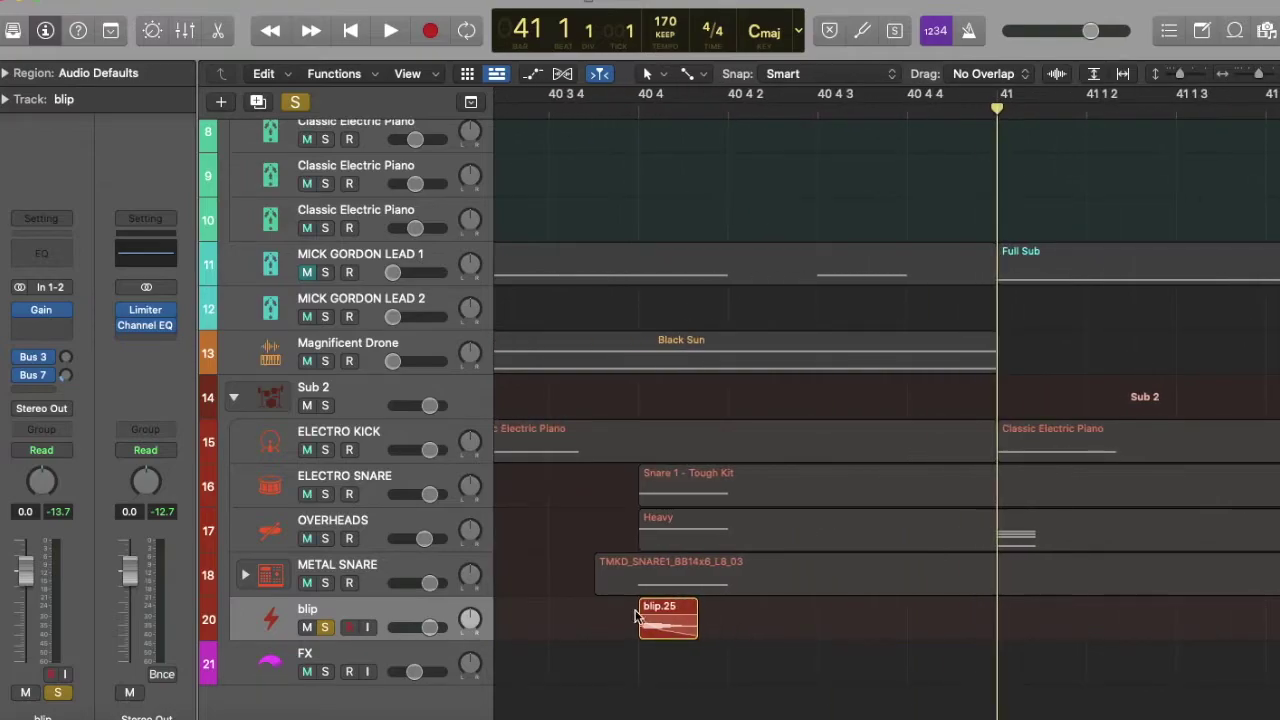
scroll(787, 643, "down", 4)
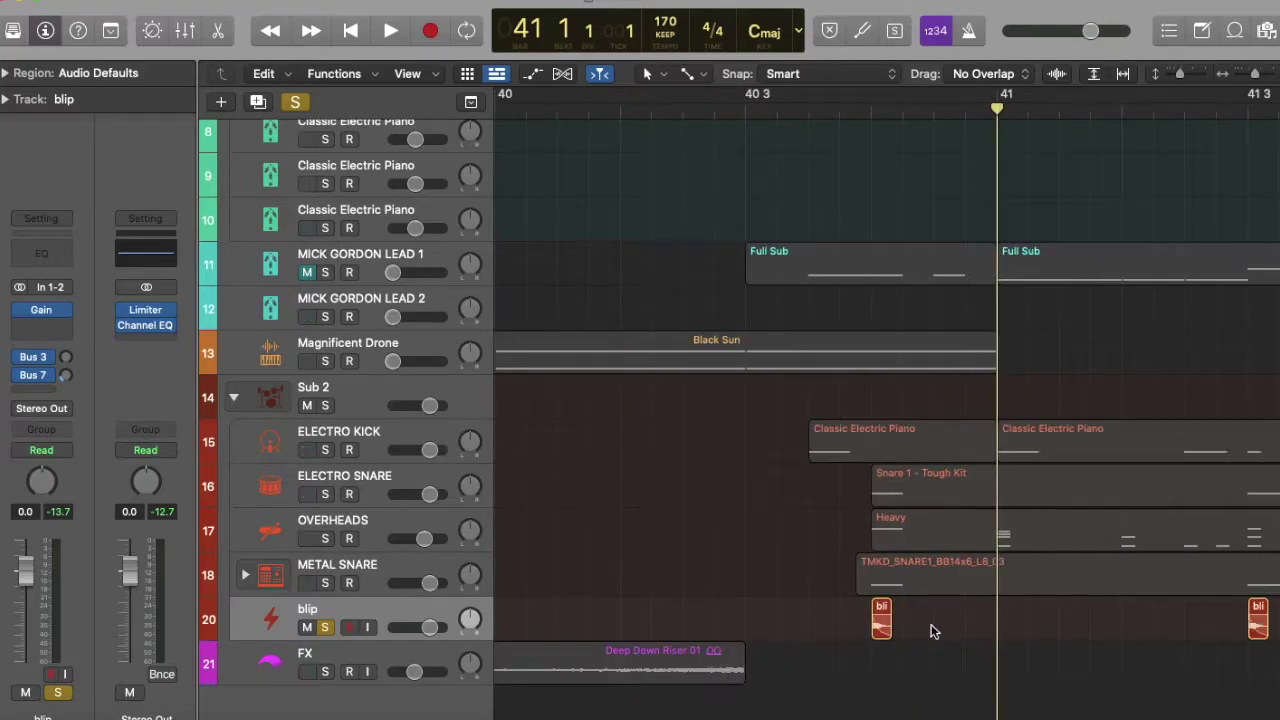
scroll(931, 624, "down", 3)
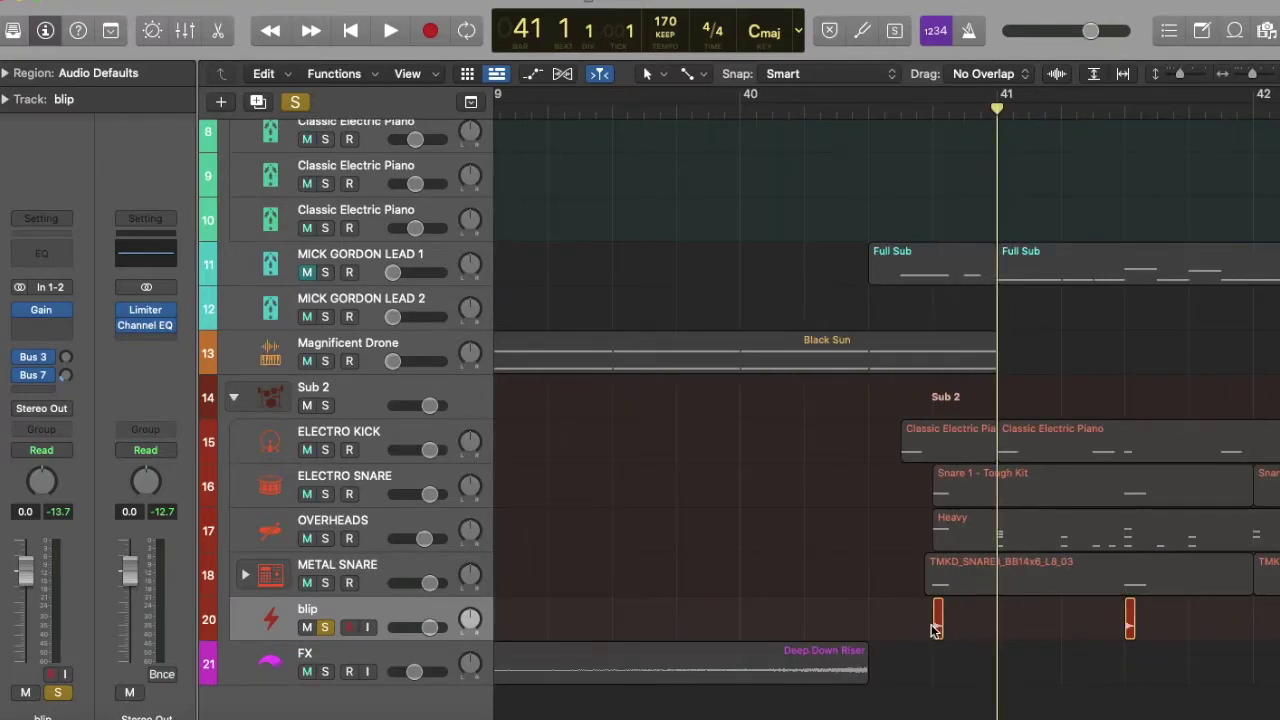
Audition the soloed blip track from beat 4 of bar 40 and move the playhead to bar 41
left_click(940, 108)
scroll(933, 313, "up", 4)
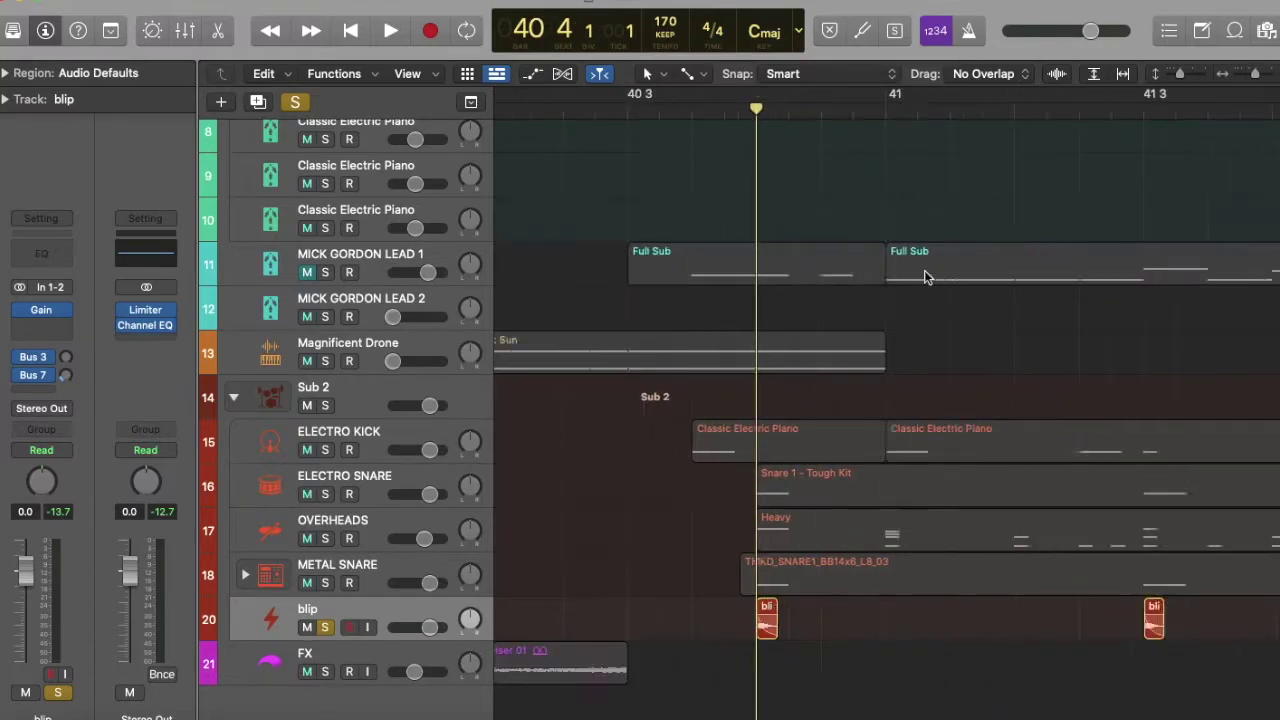
scroll(925, 277, "down", 4)
key("space")
key("space")
left_click(758, 125)
scroll(757, 290, "up", 3)
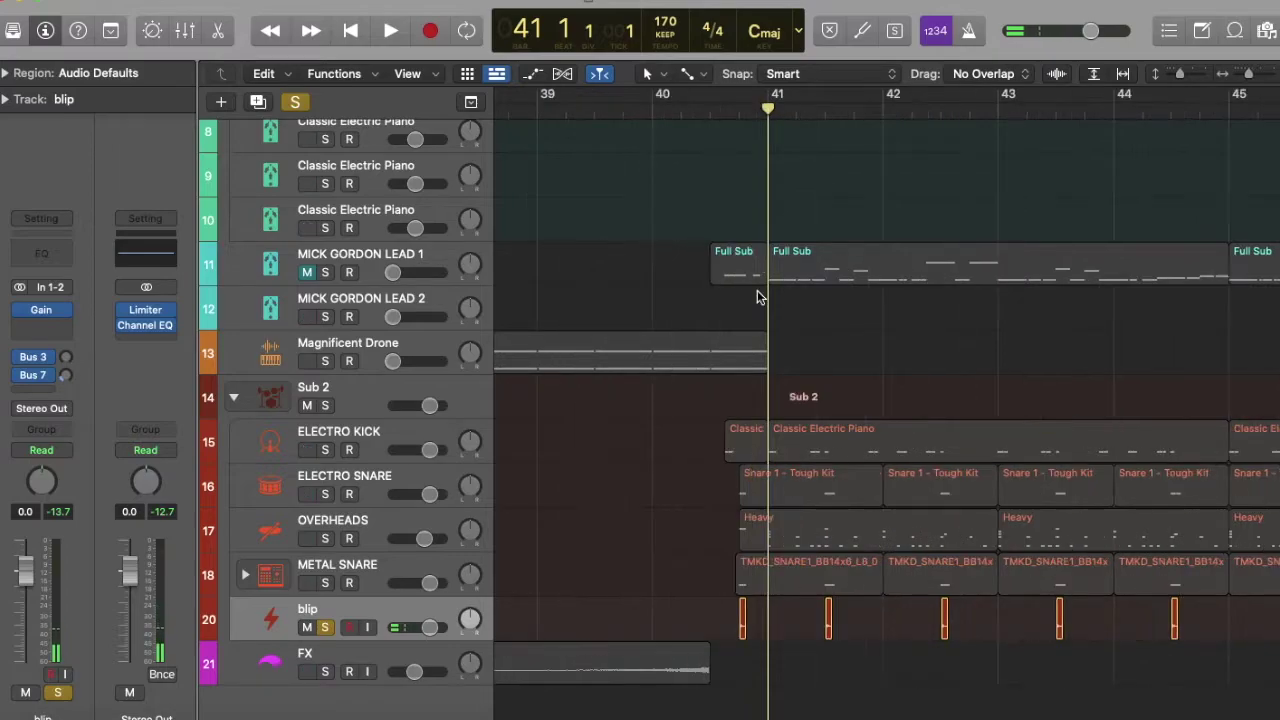
Return the playhead to beat 4 of bar 40 and look over the layered drum tracks around it
left_click(733, 107)
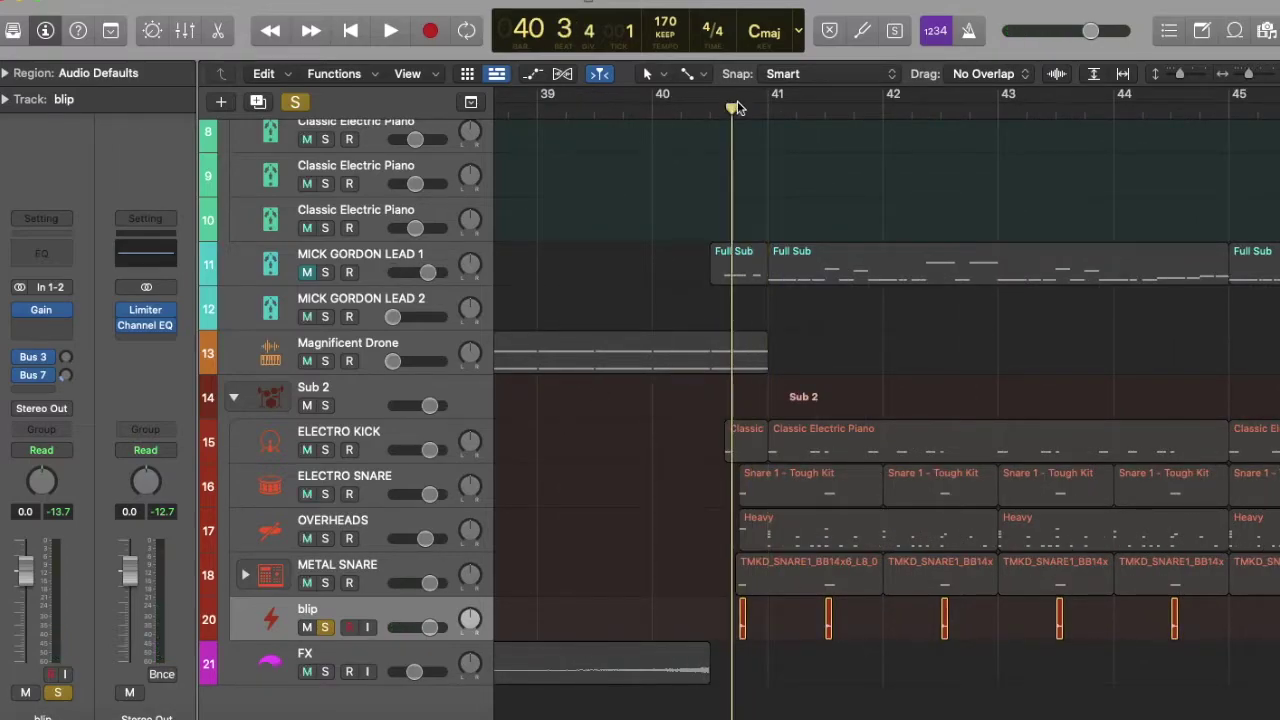
left_click(739, 107)
scroll(738, 352, "down", 1)
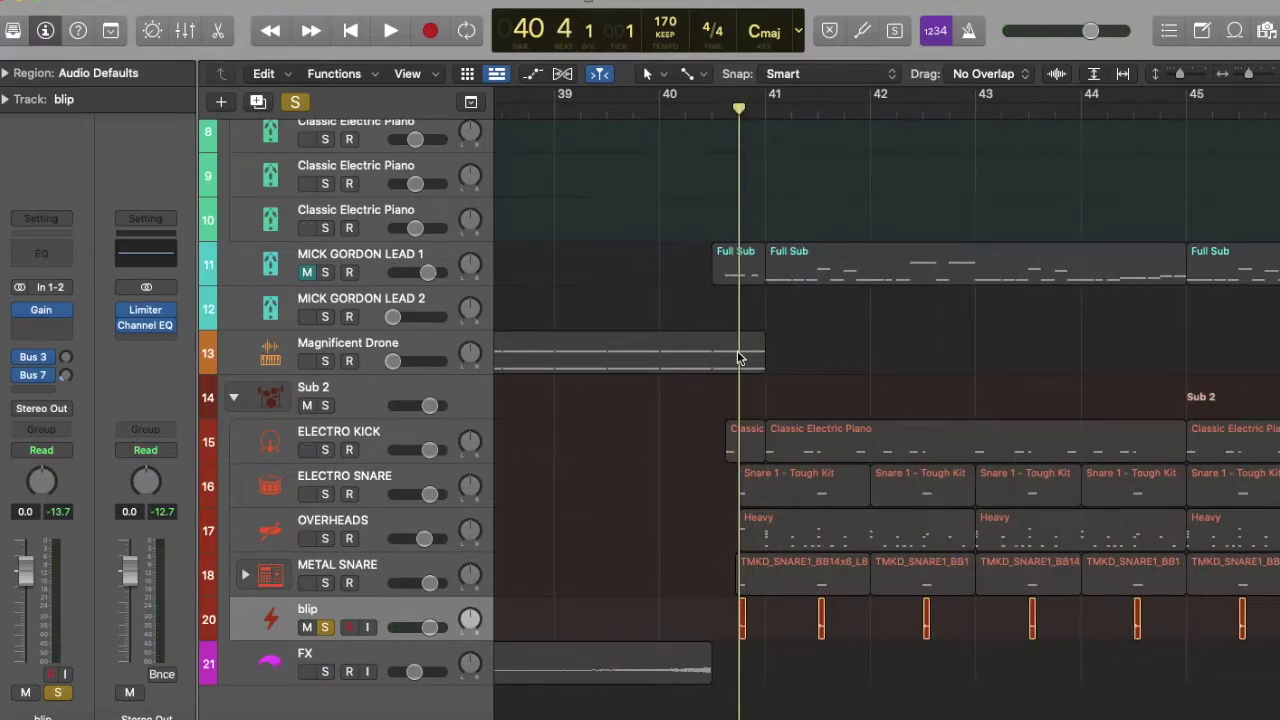
scroll(738, 358, "up", 3)
scroll(738, 356, "down", 2)
scroll(737, 355, "up", 1)
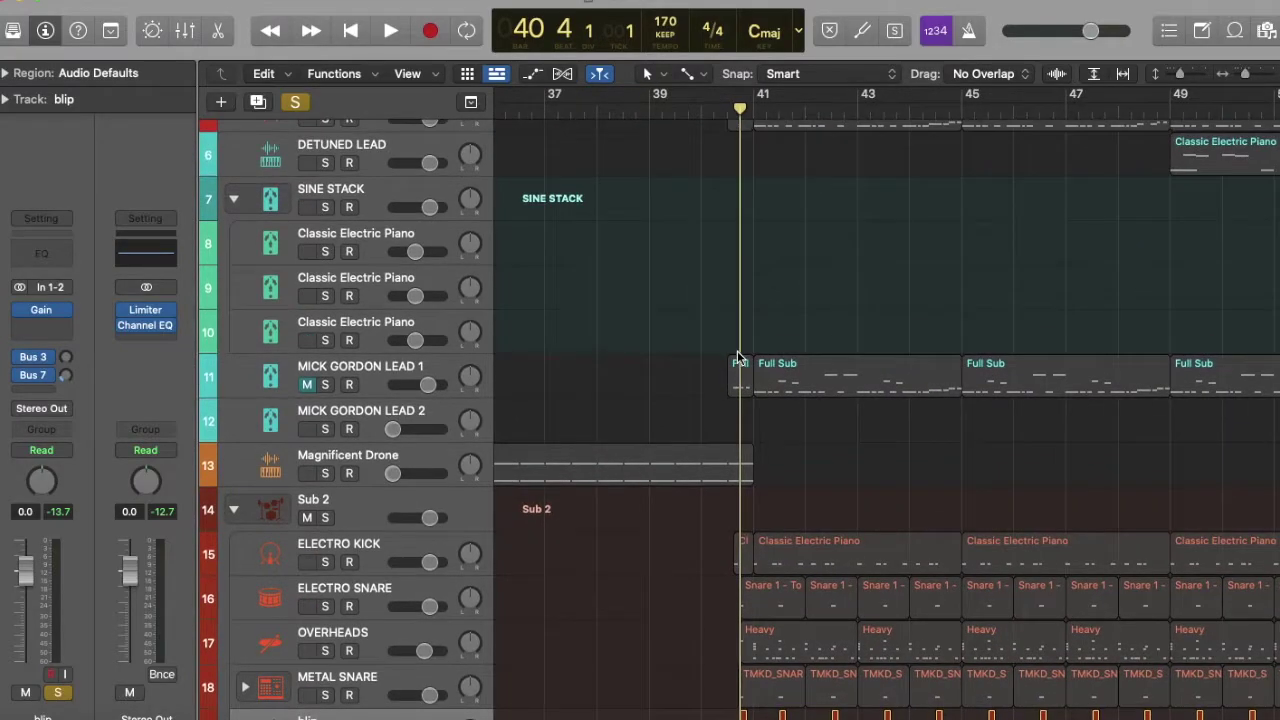
scroll(737, 355, "down", 3)
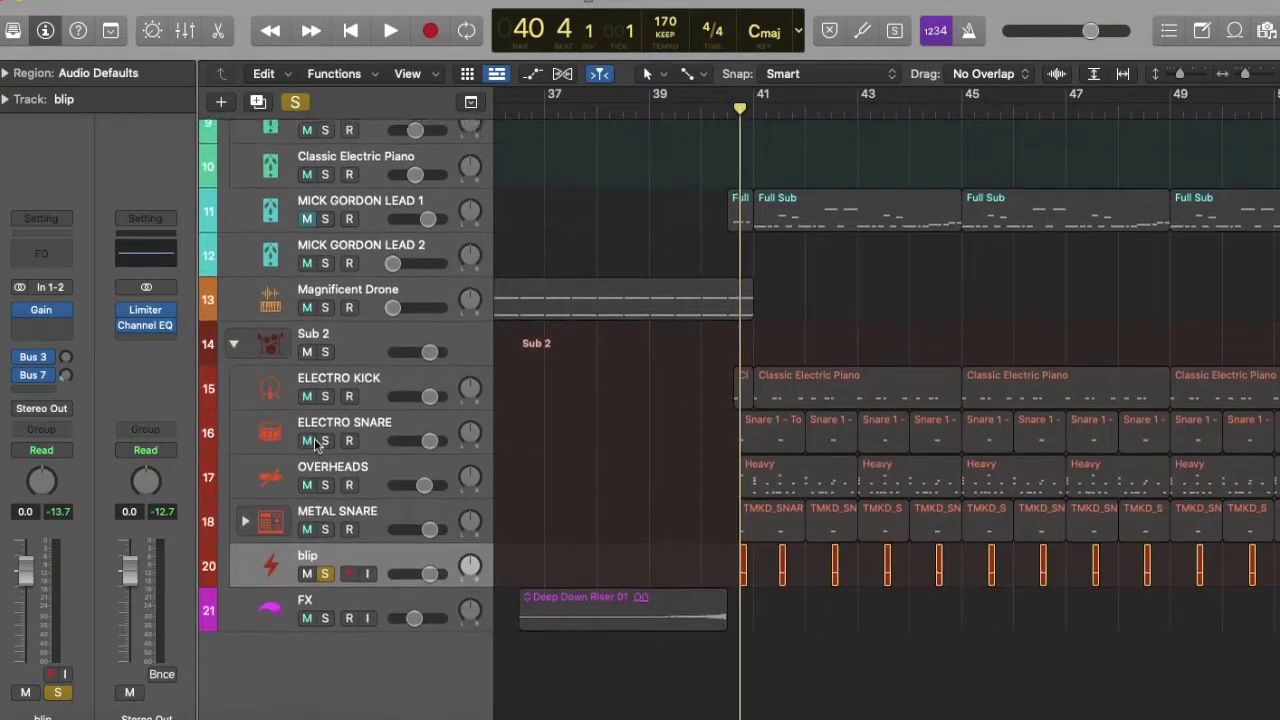
Collapse the Sub 2 drum stack and the SINE STACK, and clear every active solo
scroll(324, 444, "up", 1)
left_click(236, 354)
scroll(580, 357, "up", 3)
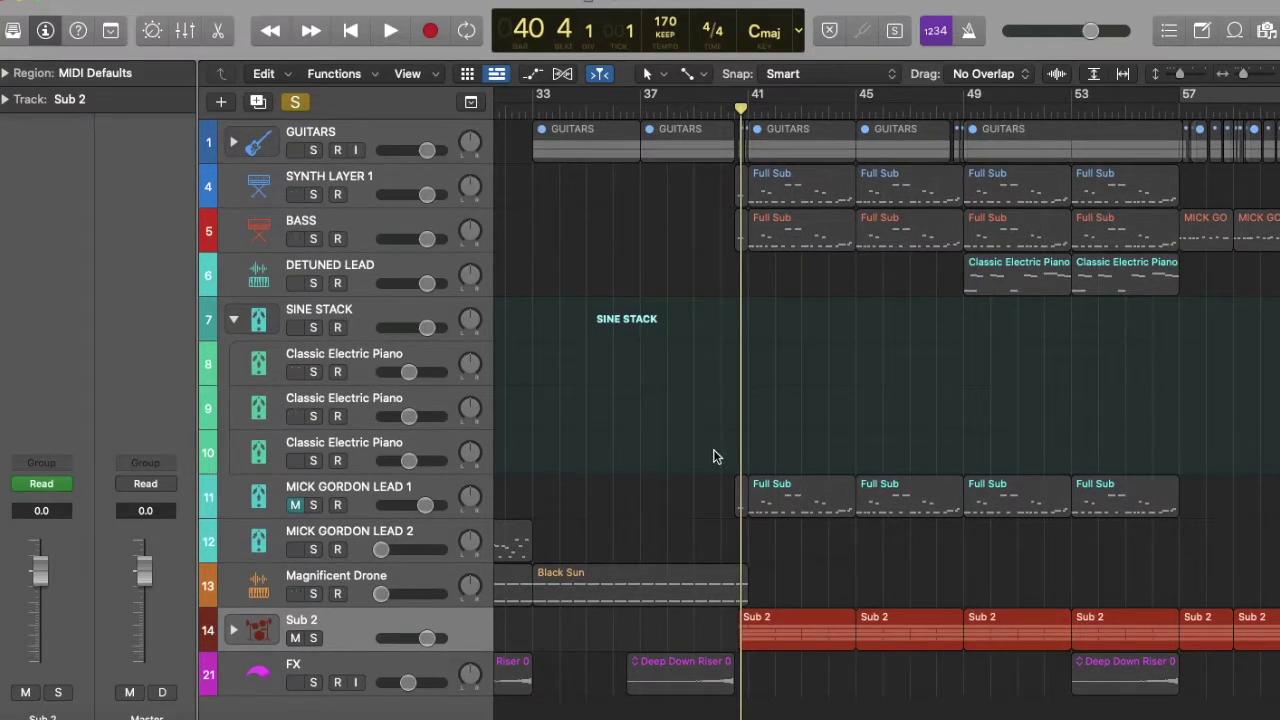
left_click(235, 319)
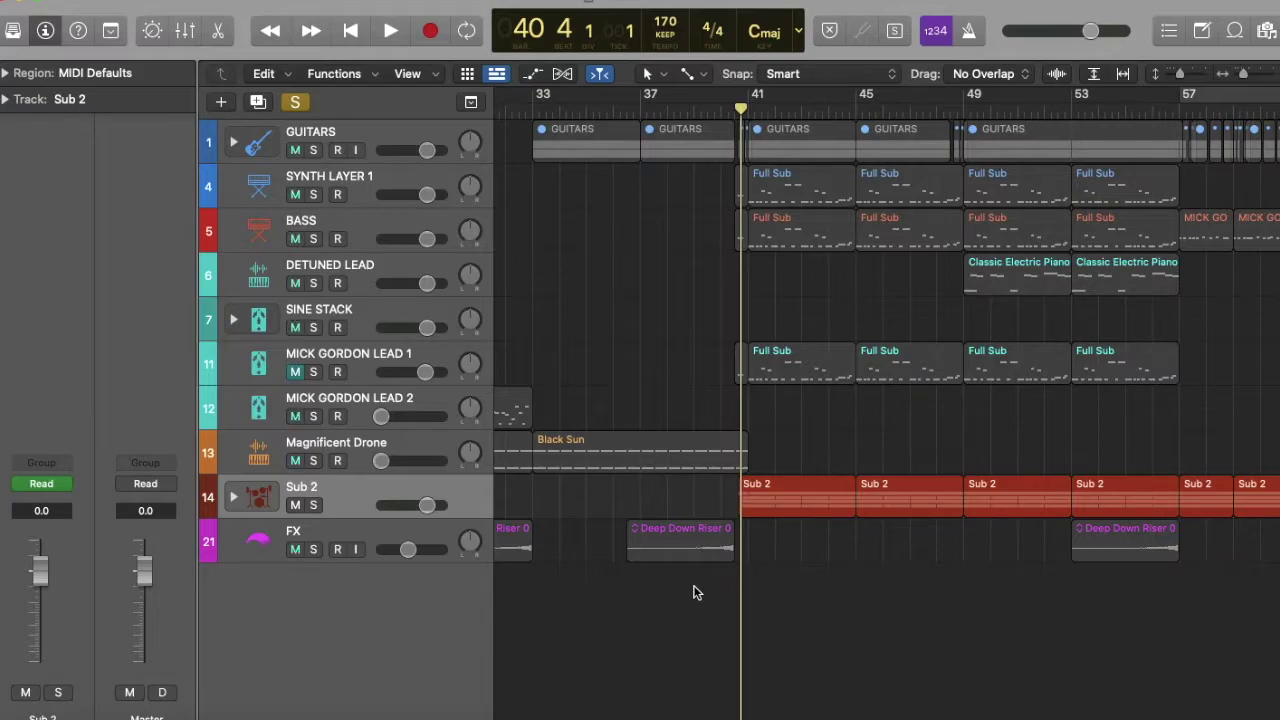
left_click(295, 102)
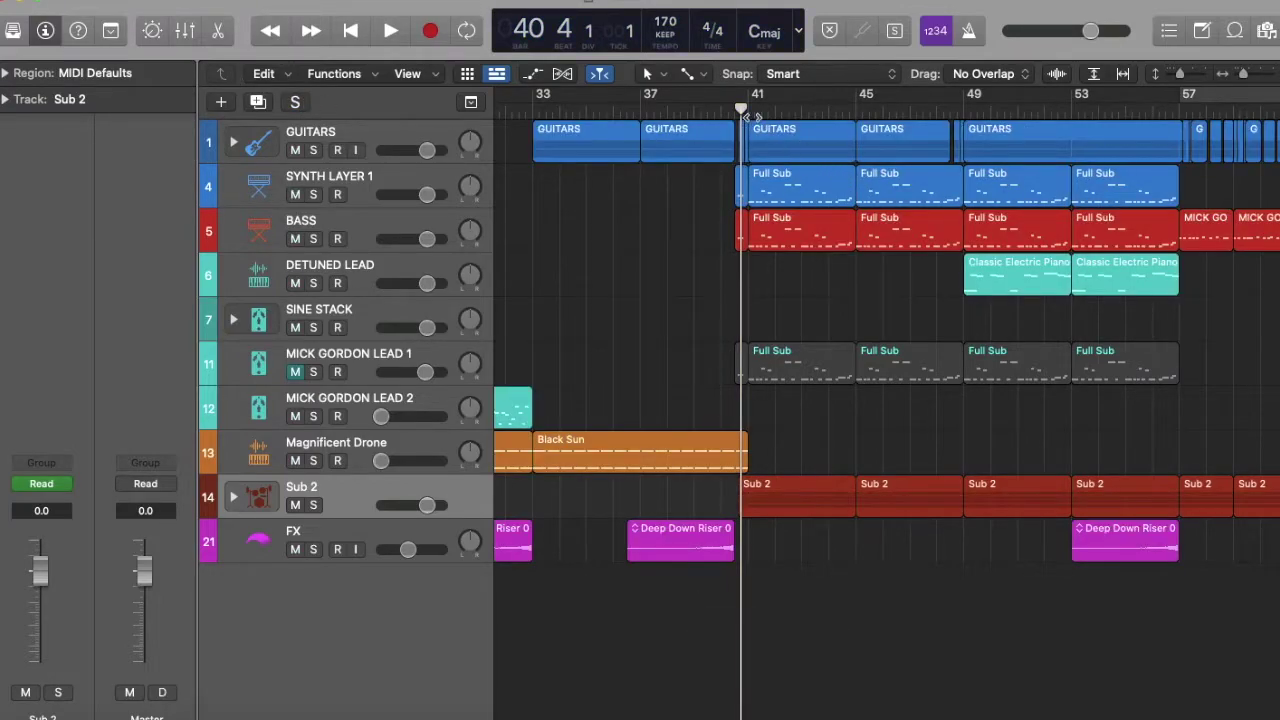
Place the playhead at bar 41 and mute the SYNTH LAYER 1 and BASS tracks
left_click(753, 117)
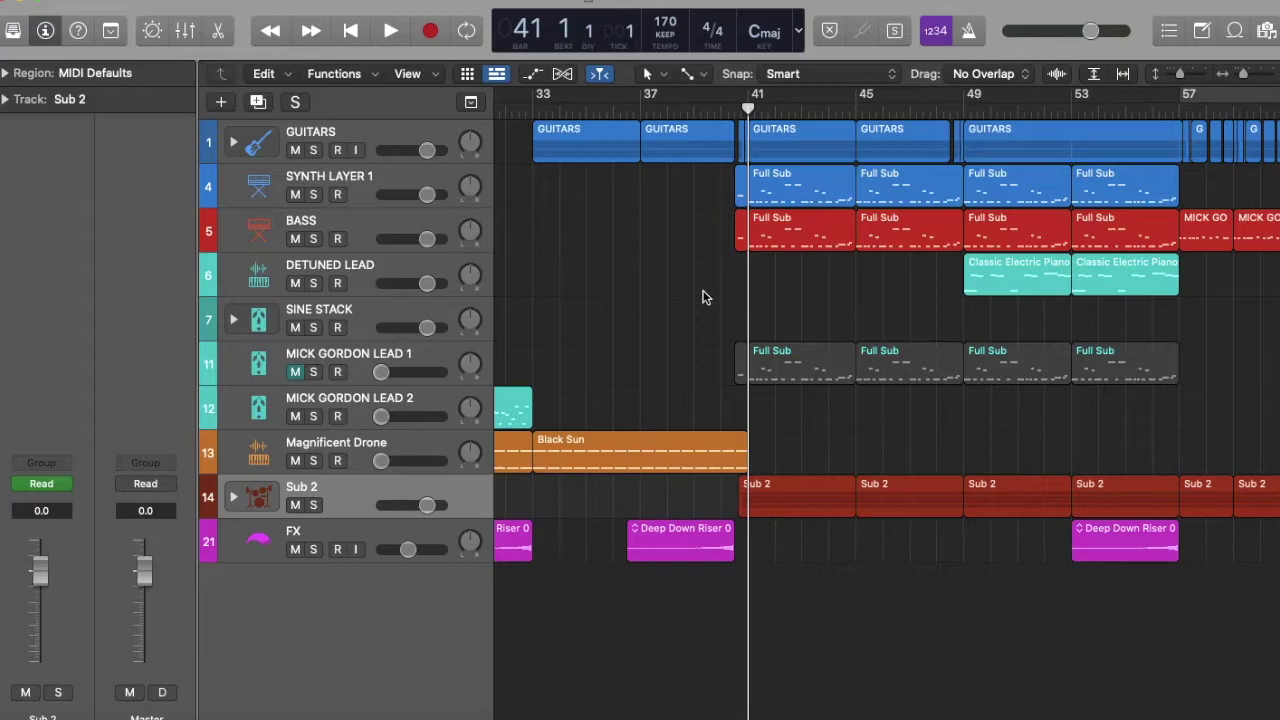
key("super+Right")
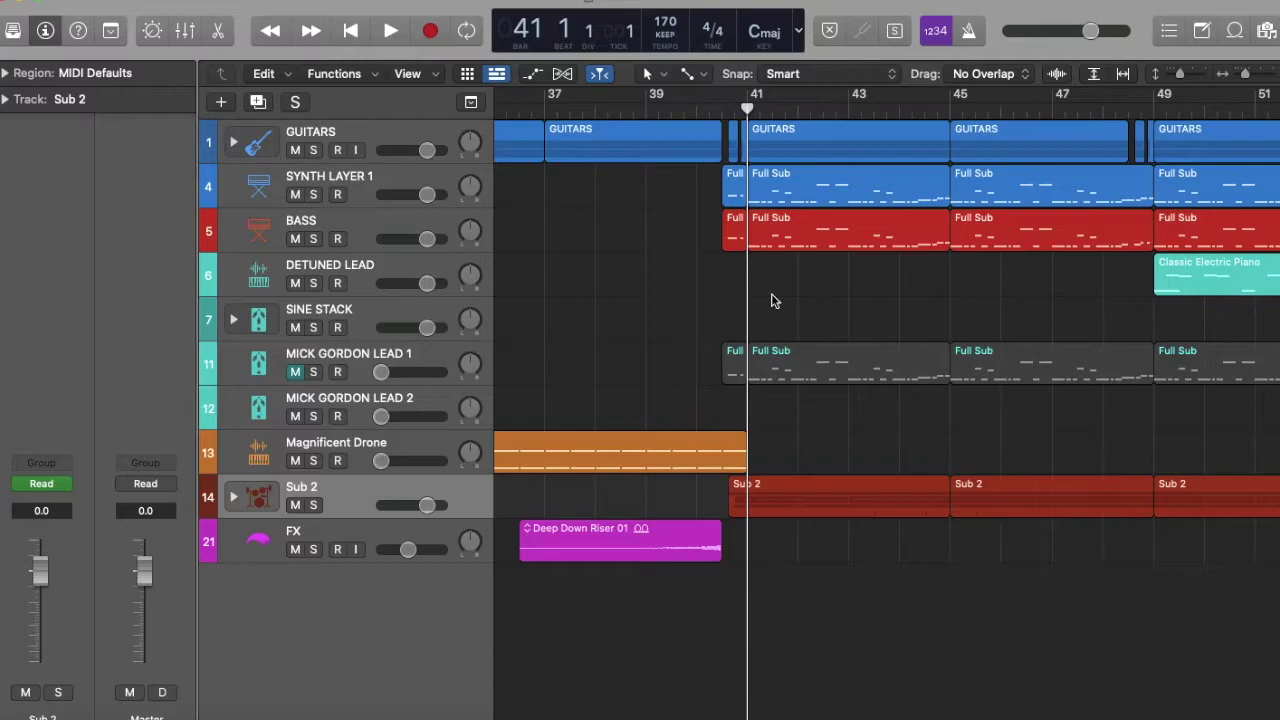
left_click(296, 194)
left_click(296, 238)
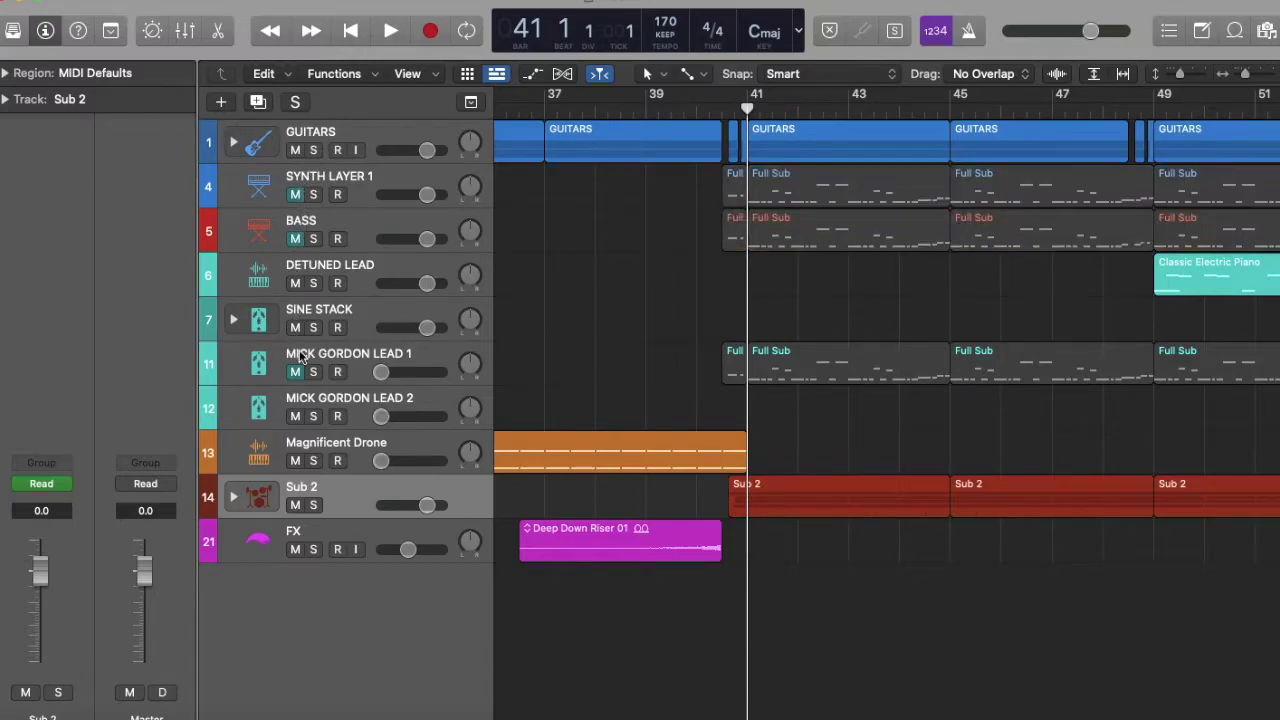
Audition the guitars and drums twice from bar 41, returning the playhead to bar 41 after each pass
left_click(392, 36)
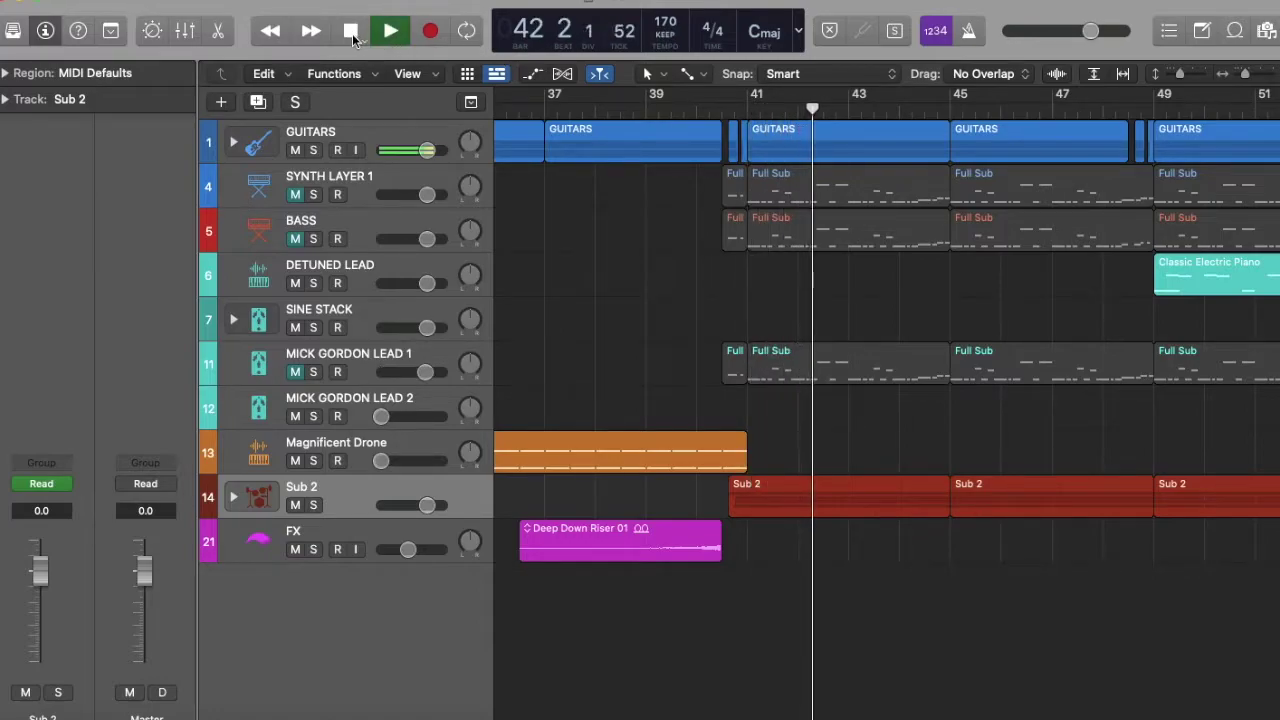
left_click(352, 33)
left_click(724, 99)
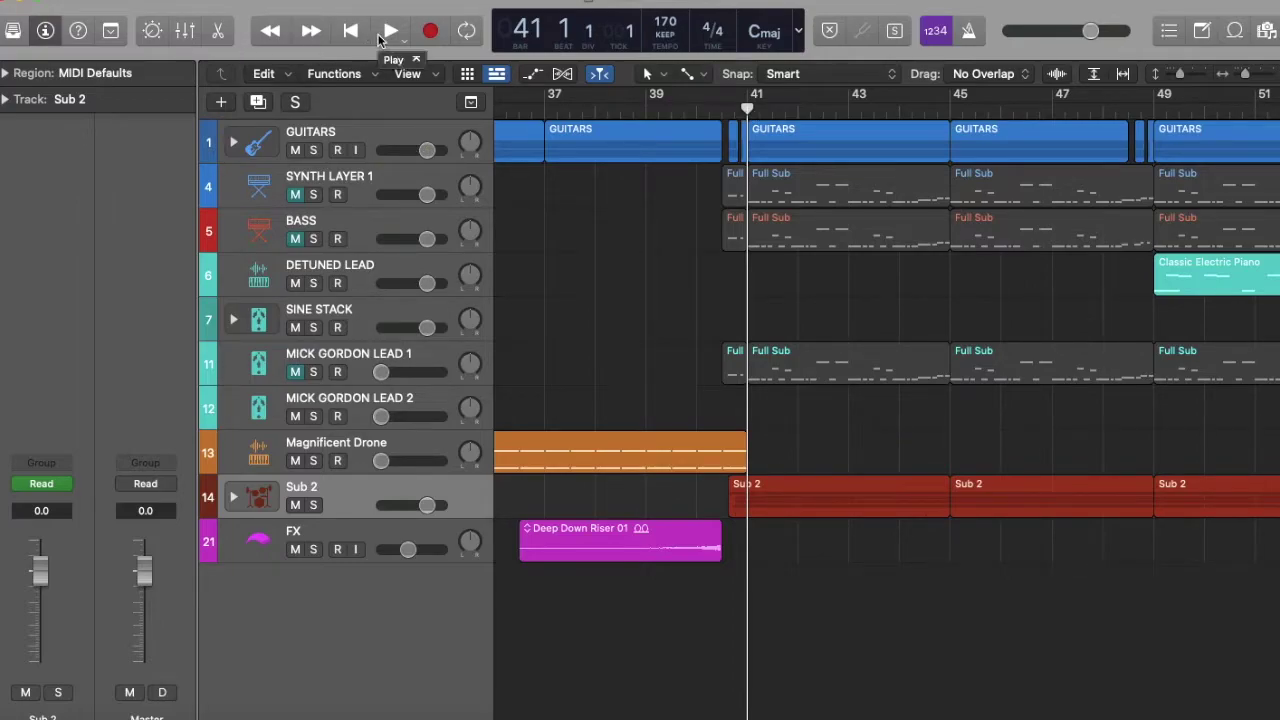
left_click(389, 33)
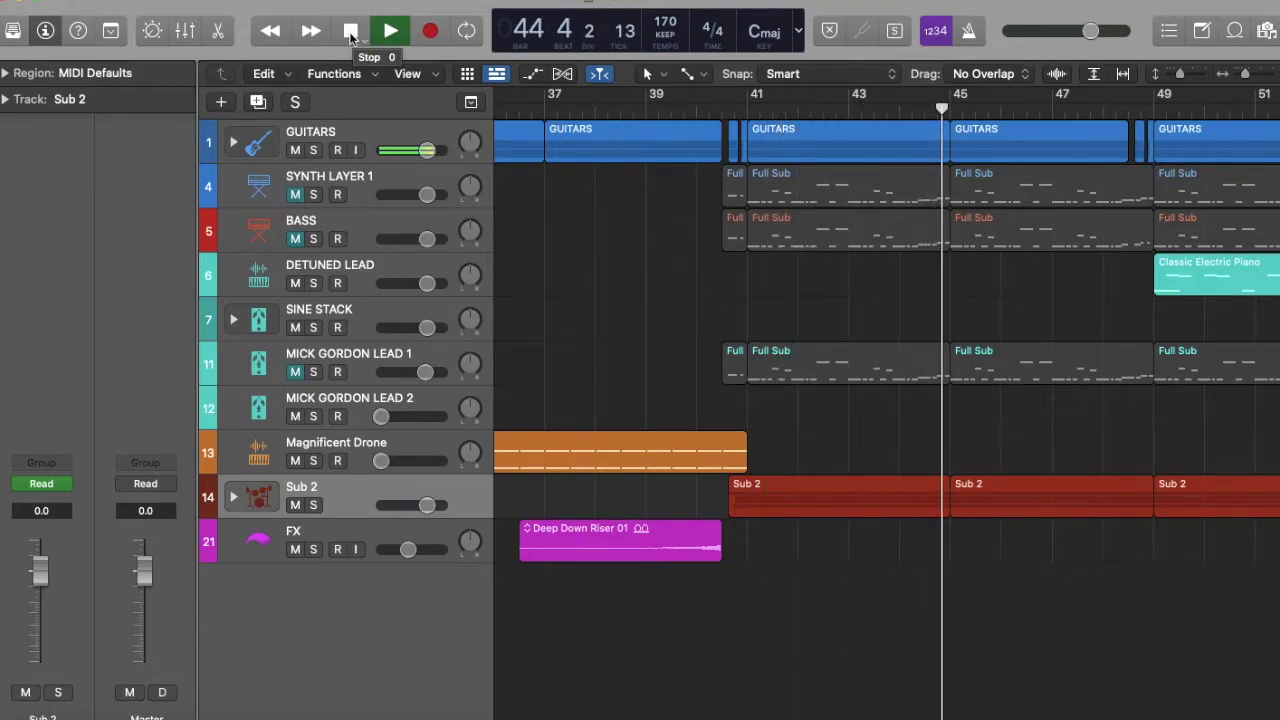
left_click(350, 33)
left_click(746, 110)
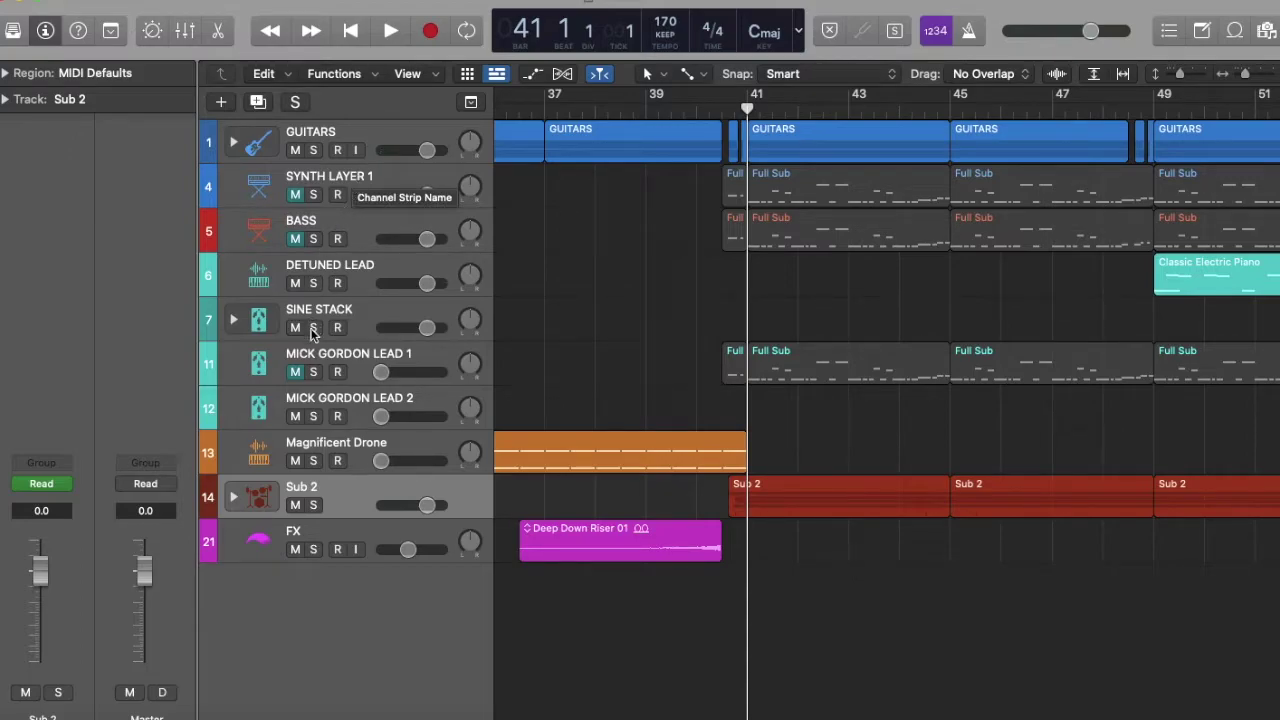
Examine where the MICK GORDON LEAD 1 and LEAD 2 parts sit in the intro, and return to bar 41
scroll(783, 358, "left", 8)
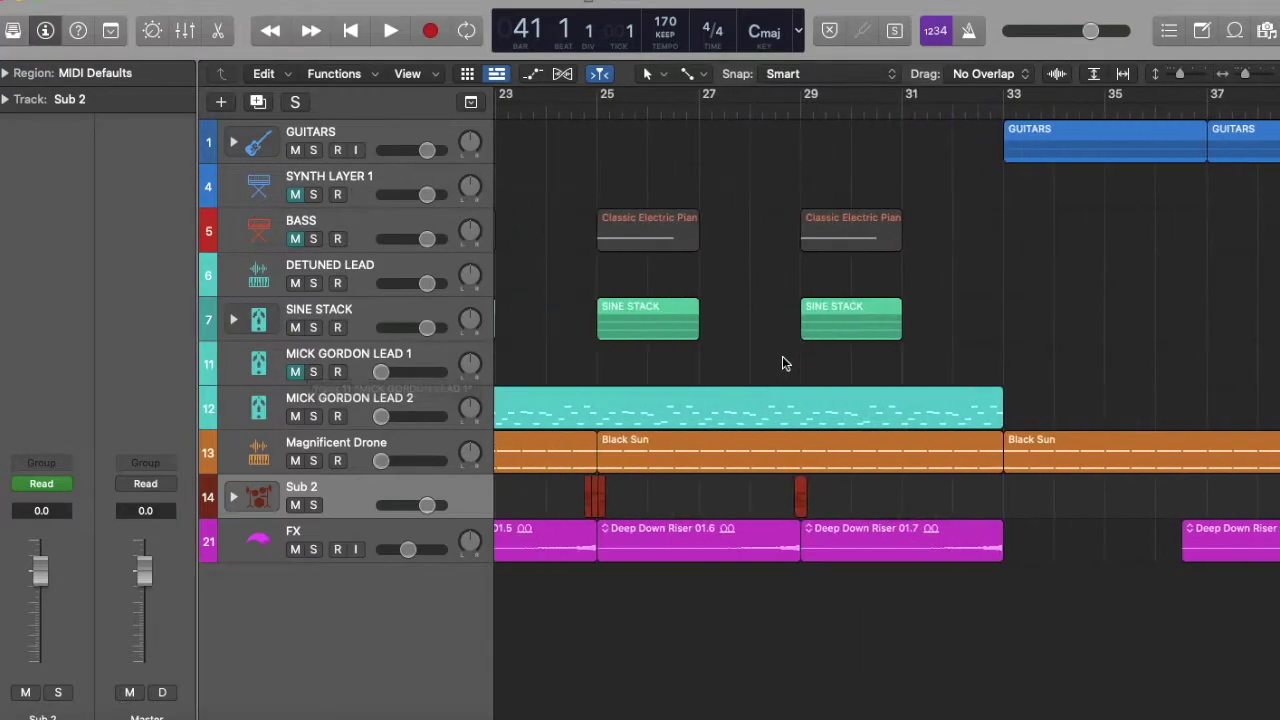
key("super+Left")
scroll(783, 358, "right", 6)
scroll(783, 358, "left", 15)
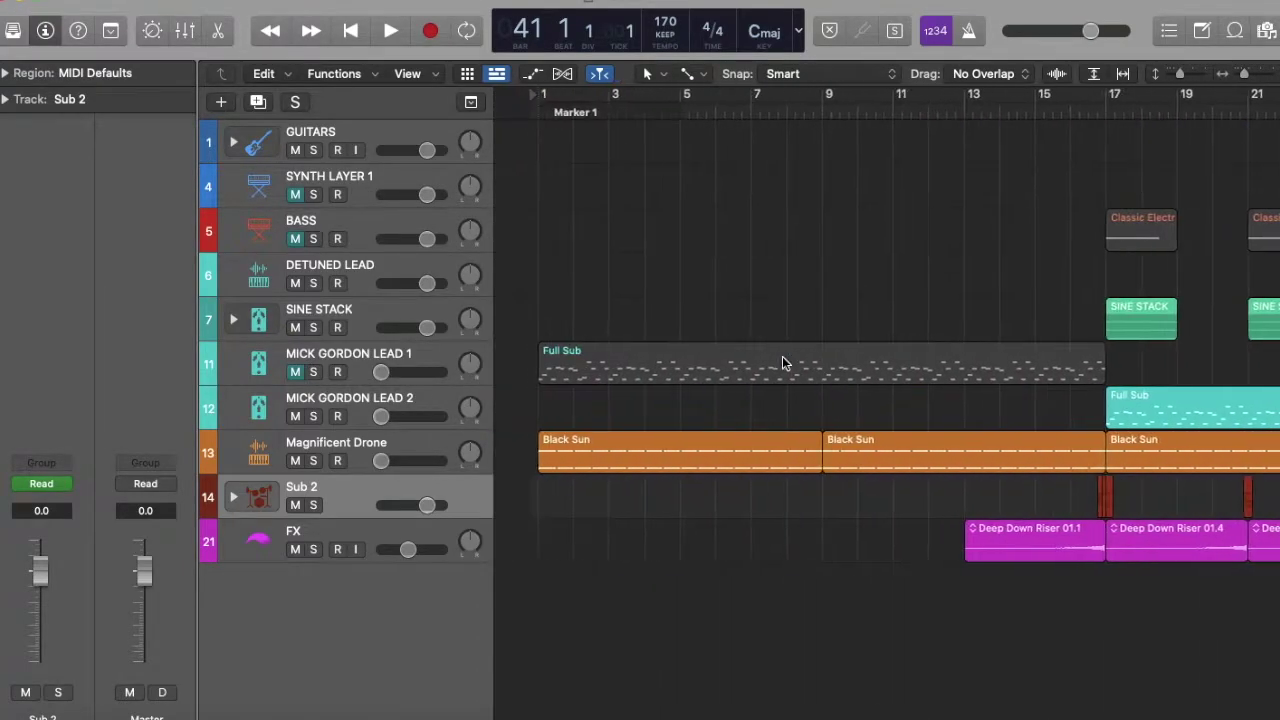
scroll(800, 358, "right", 4)
left_click(851, 394)
left_click_drag(814, 372, 776, 414)
left_click(885, 378)
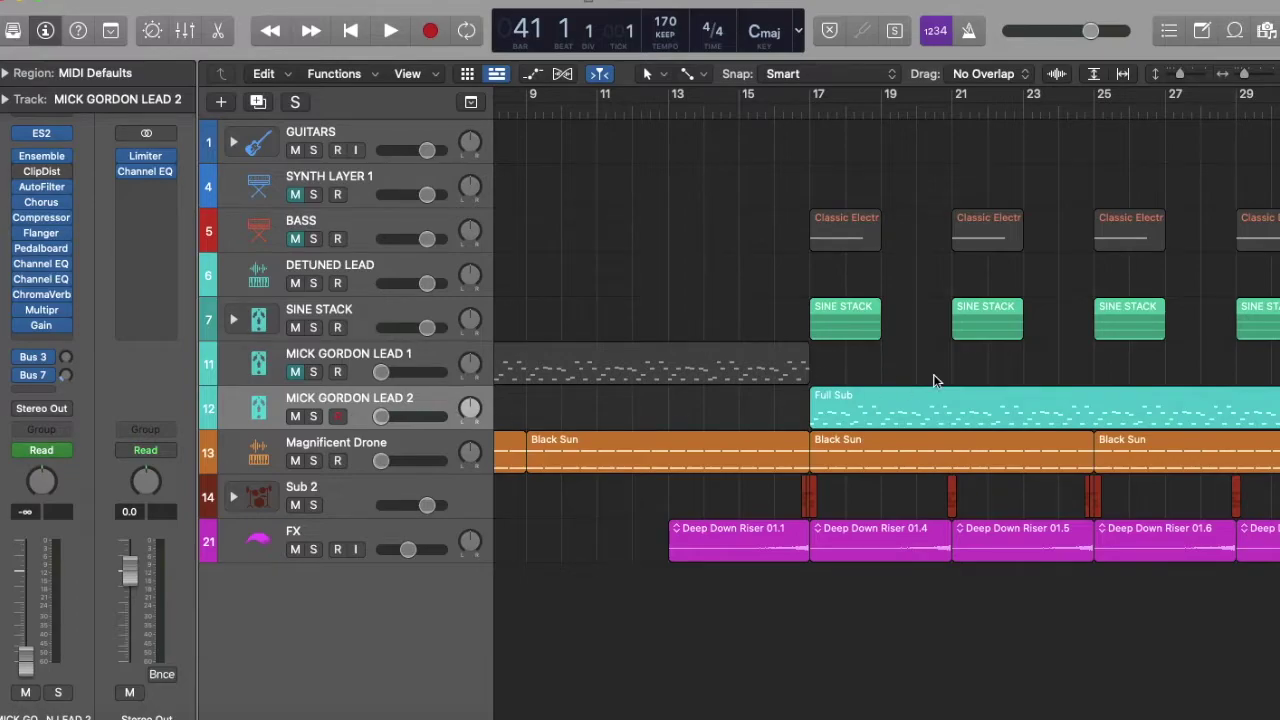
scroll(933, 374, "right", 10)
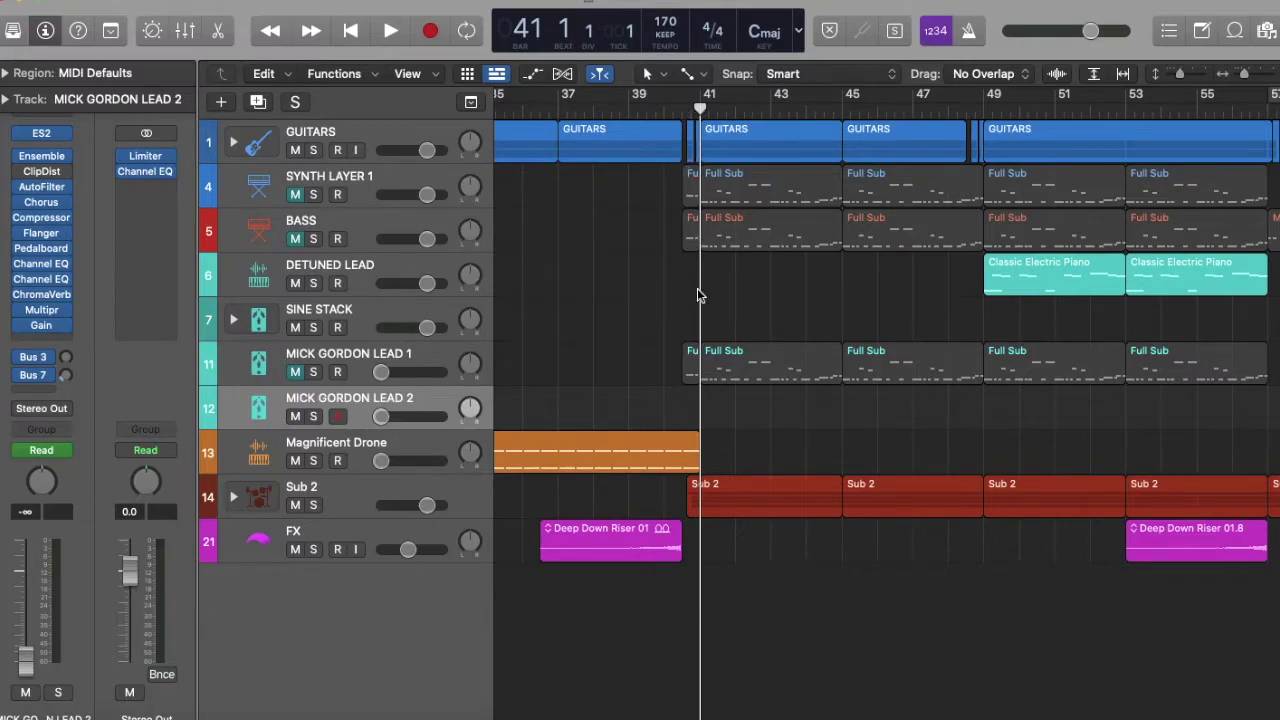
Unmute MICK GORDON LEAD 1 and audition it with the guitars and drums from bar 41
left_click(295, 373)
left_click(390, 31)
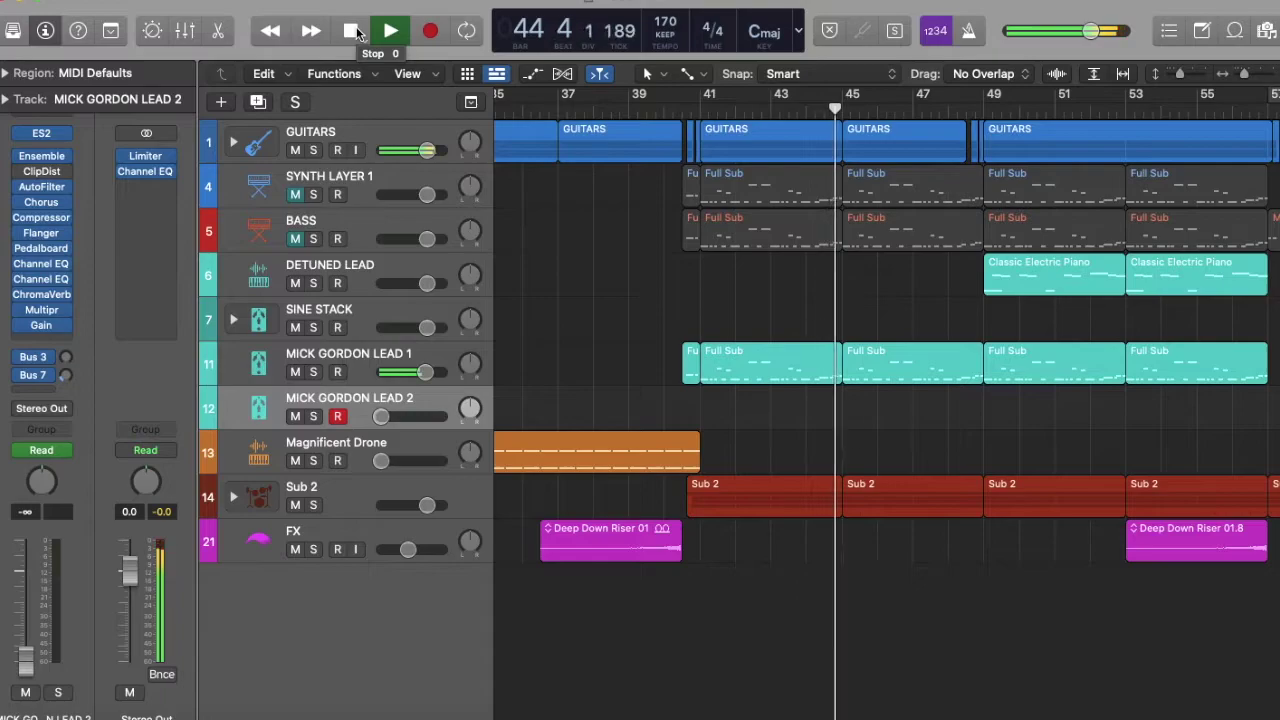
left_click(352, 31)
Solo MICK GORDON LEAD 1, audition it from bar 41 and return the playhead to bar 41
left_click(313, 371)
left_click(698, 109)
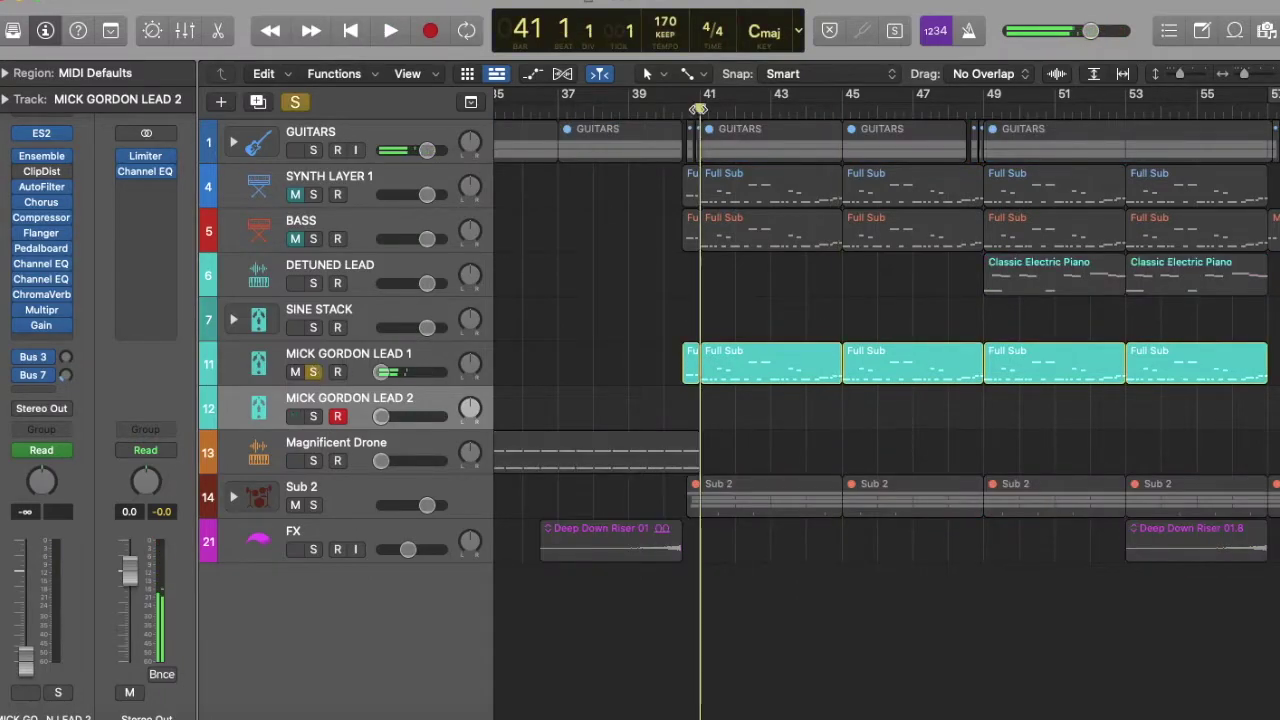
left_click(388, 33)
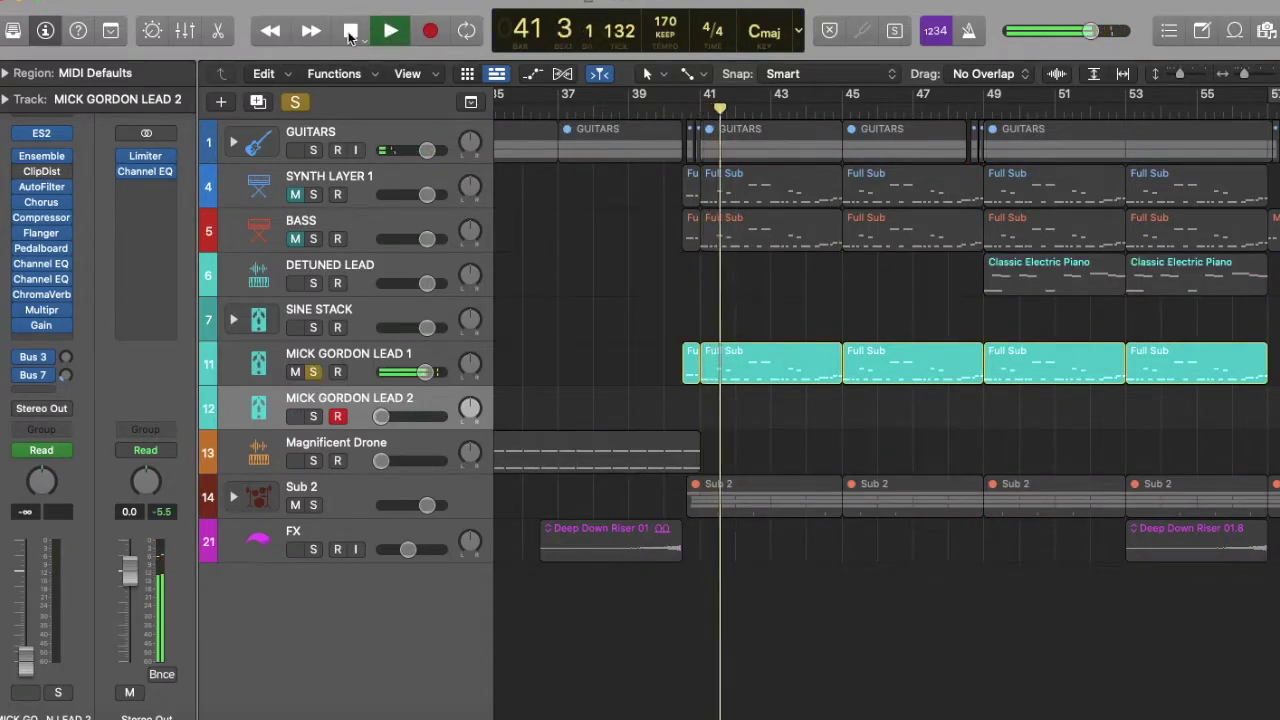
left_click(350, 31)
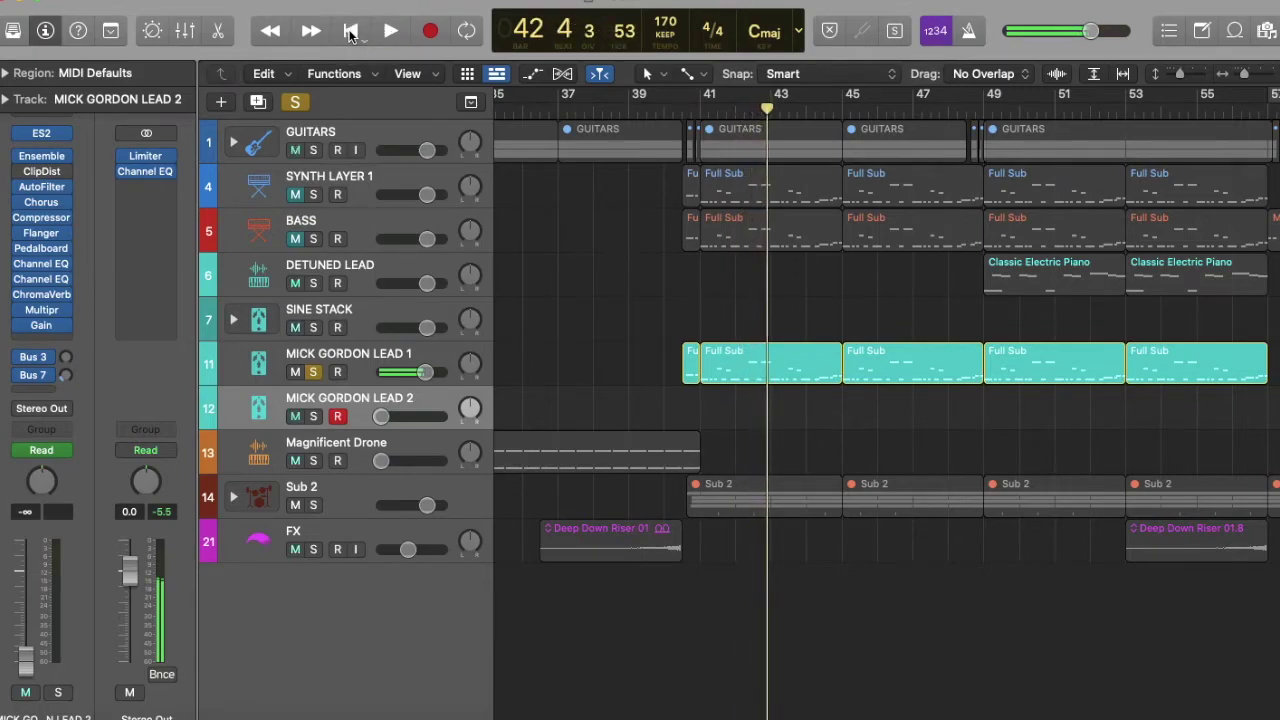
left_click(702, 108)
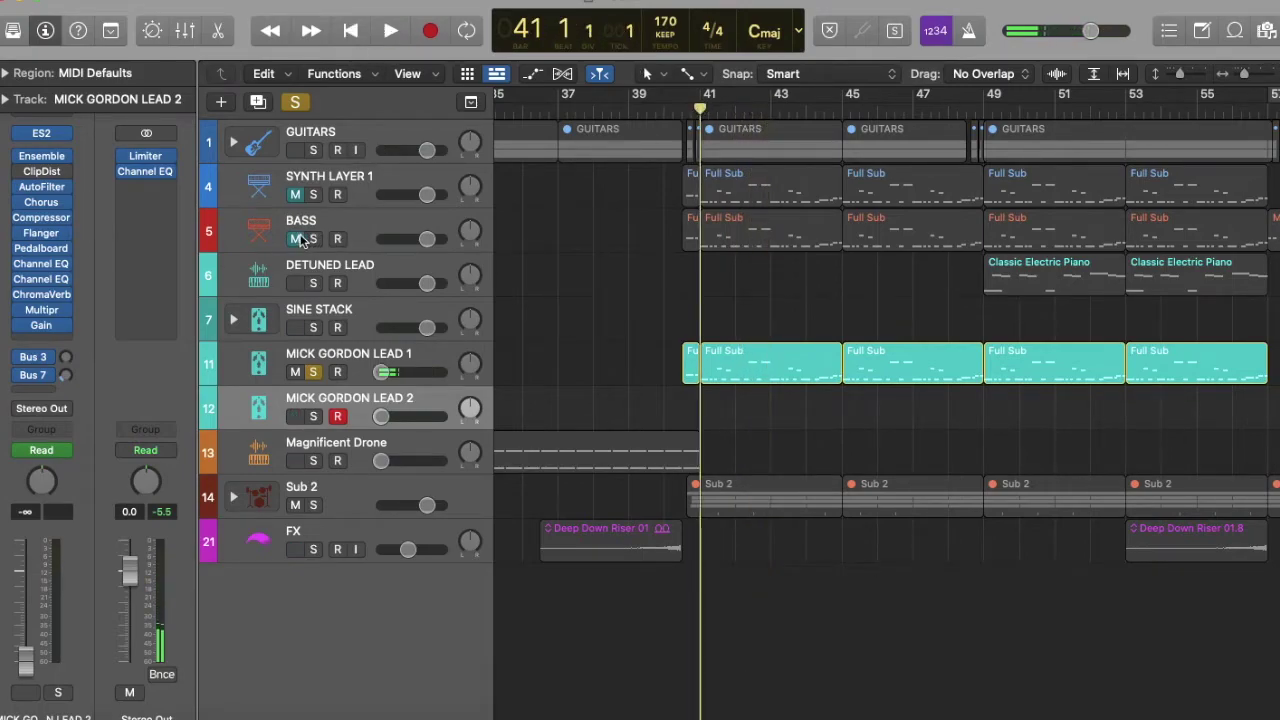
Unmute and solo the BASS track, and select it to show its channel strip
left_click(297, 239)
left_click(313, 239)
left_click(357, 217)
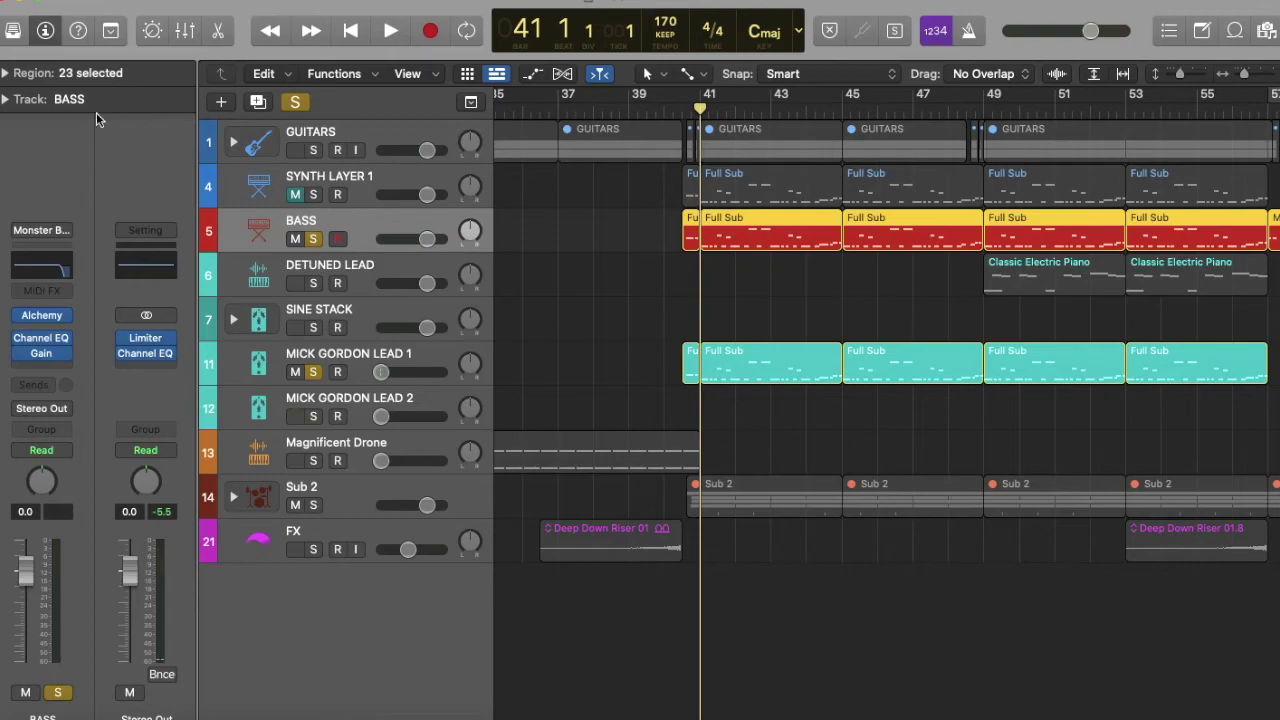
Check the BASS track's patch in the sound library and inspect the curve of its Channel EQ
left_click(44, 31)
left_click(13, 31)
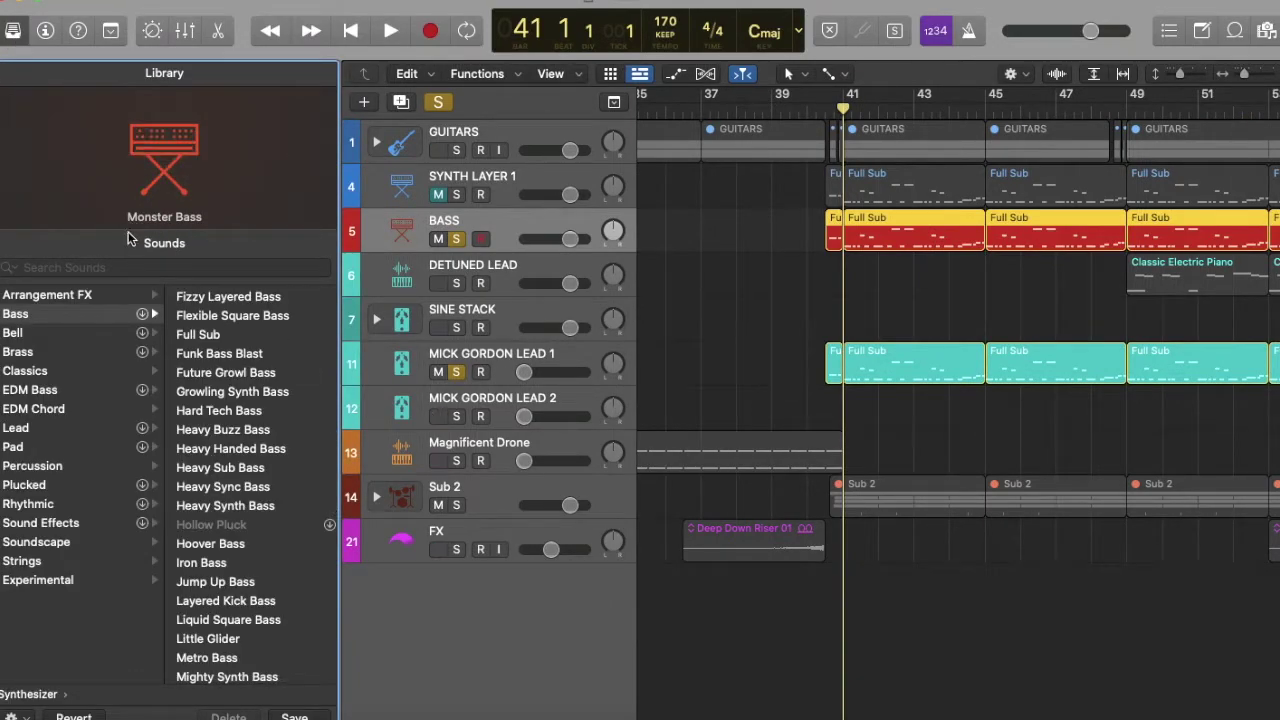
left_click(15, 32)
left_click(45, 33)
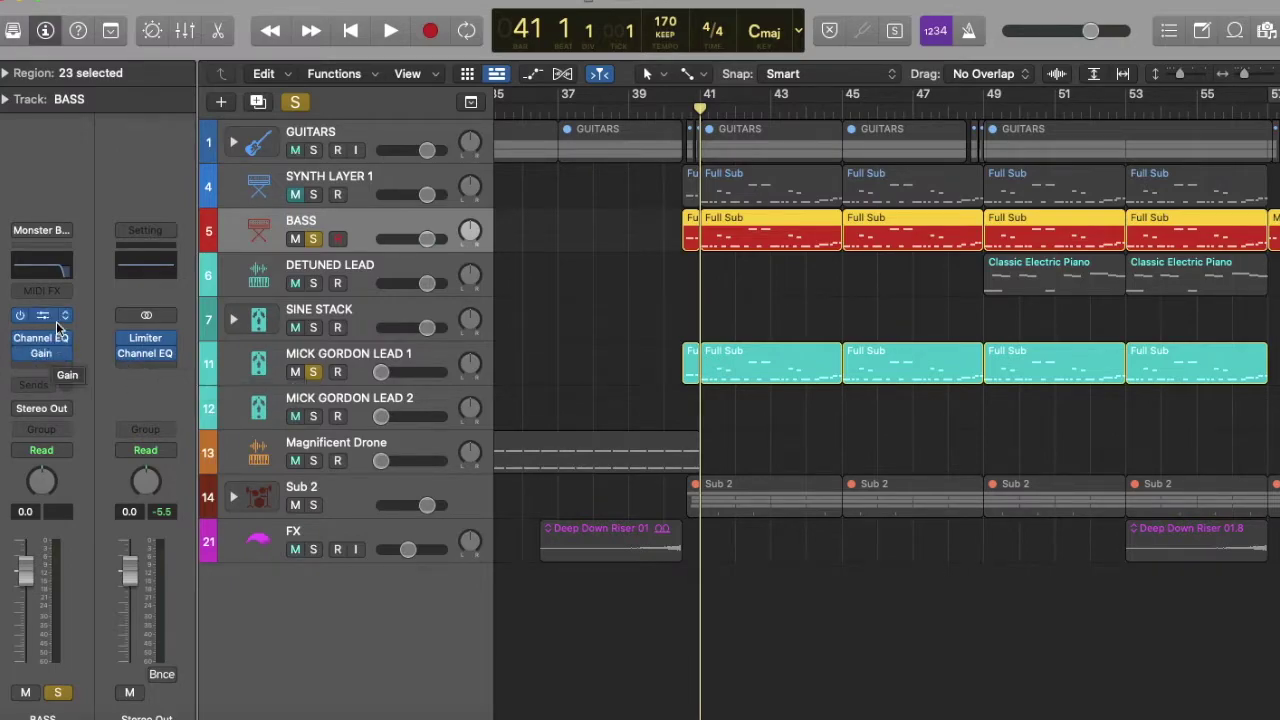
left_click(45, 267)
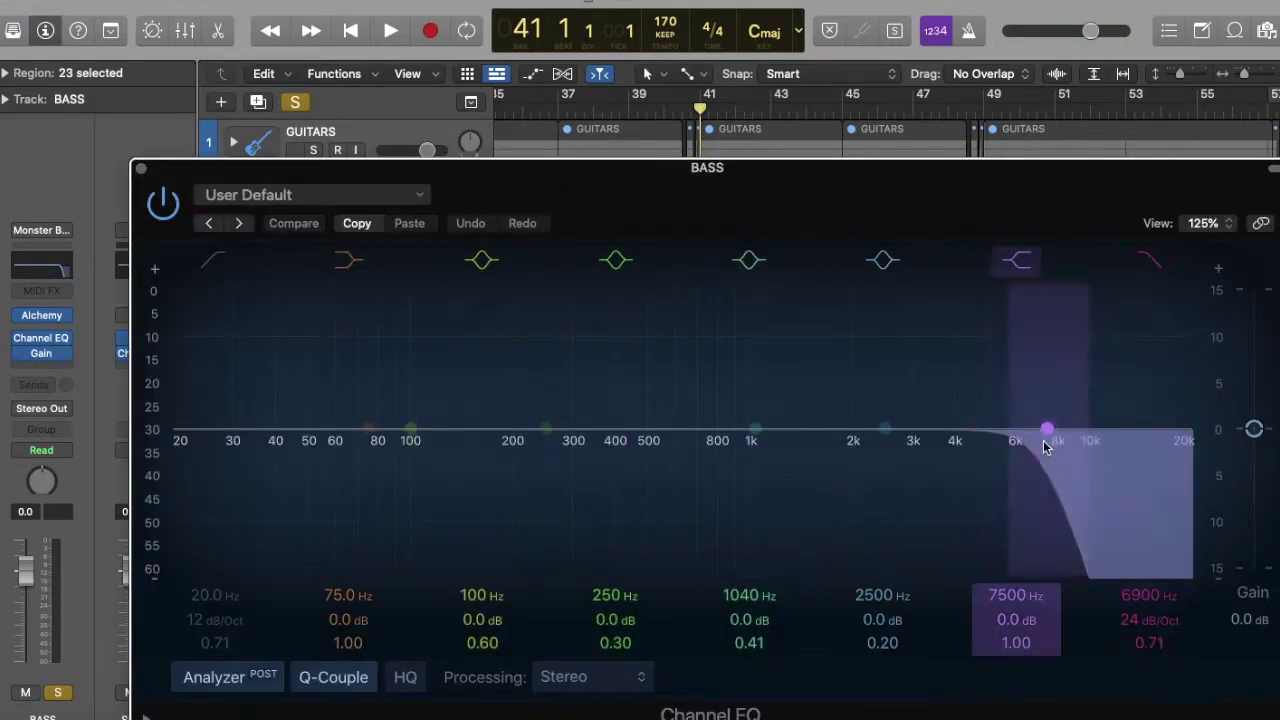
left_click(140, 166)
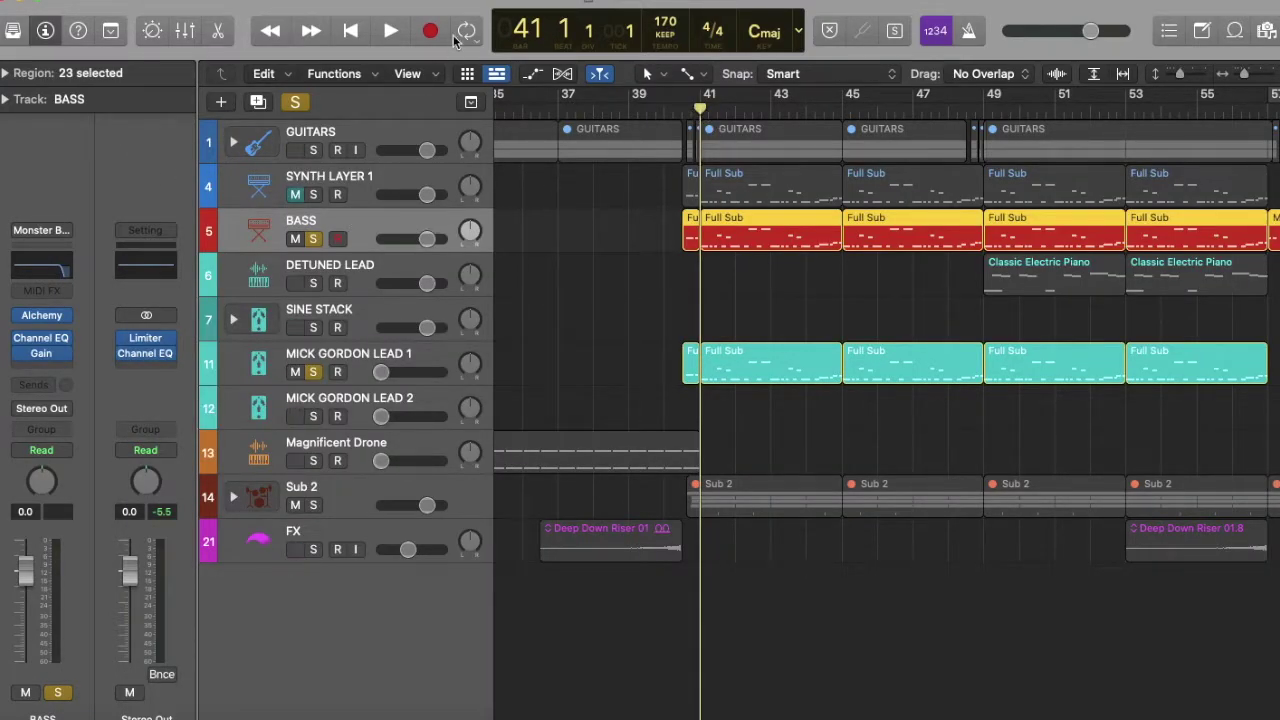
Solo the GUITARS too, and audition them with BASS and MICK GORDON LEAD 1 from bar 41
left_click(315, 150)
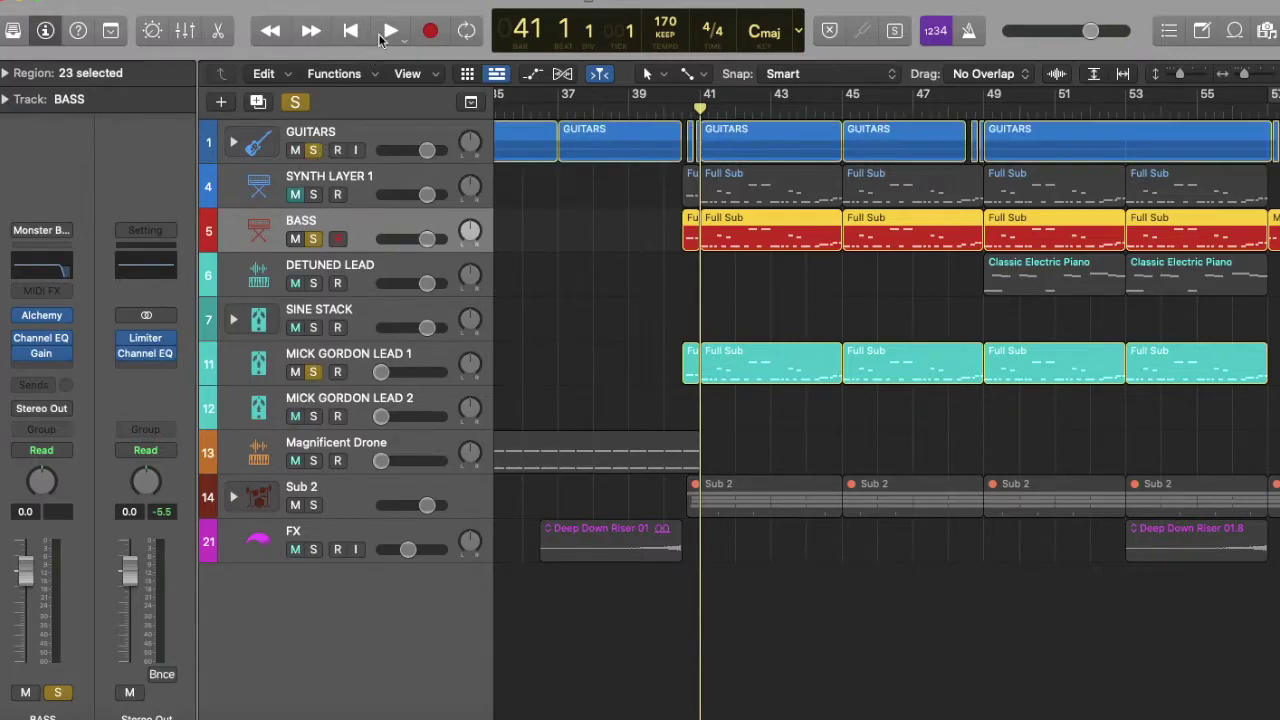
left_click(382, 32)
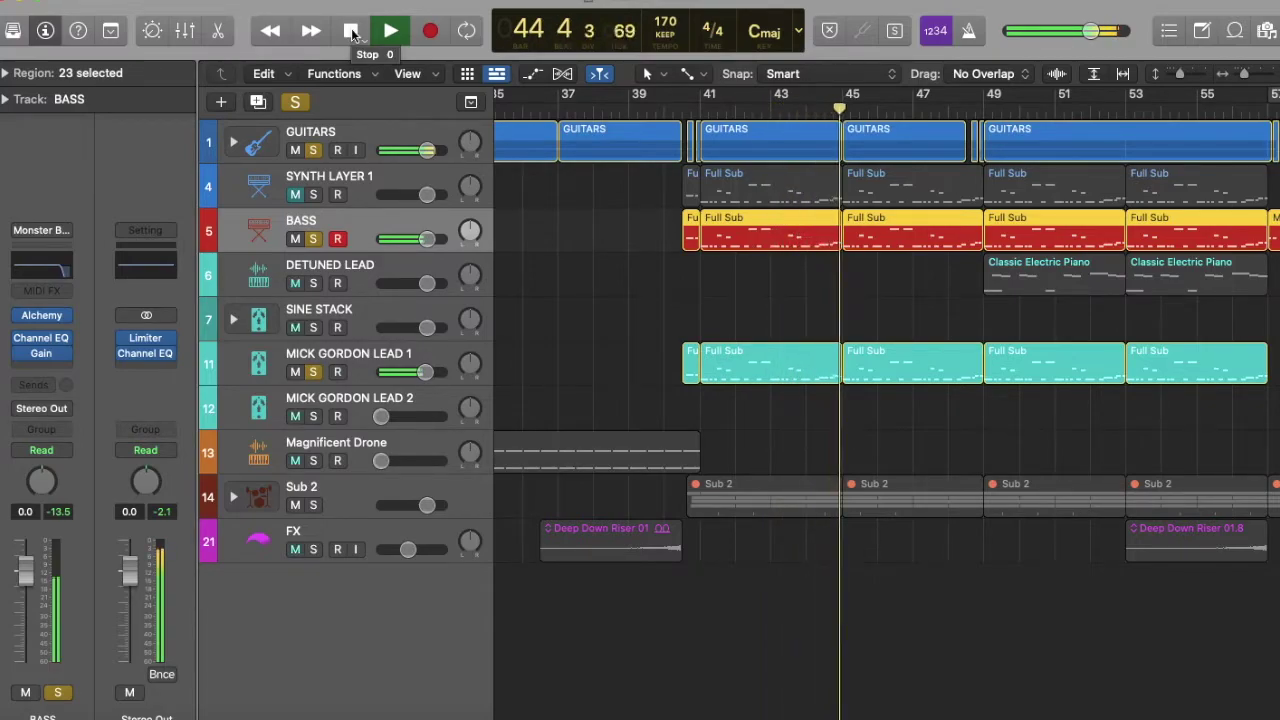
left_click(351, 32)
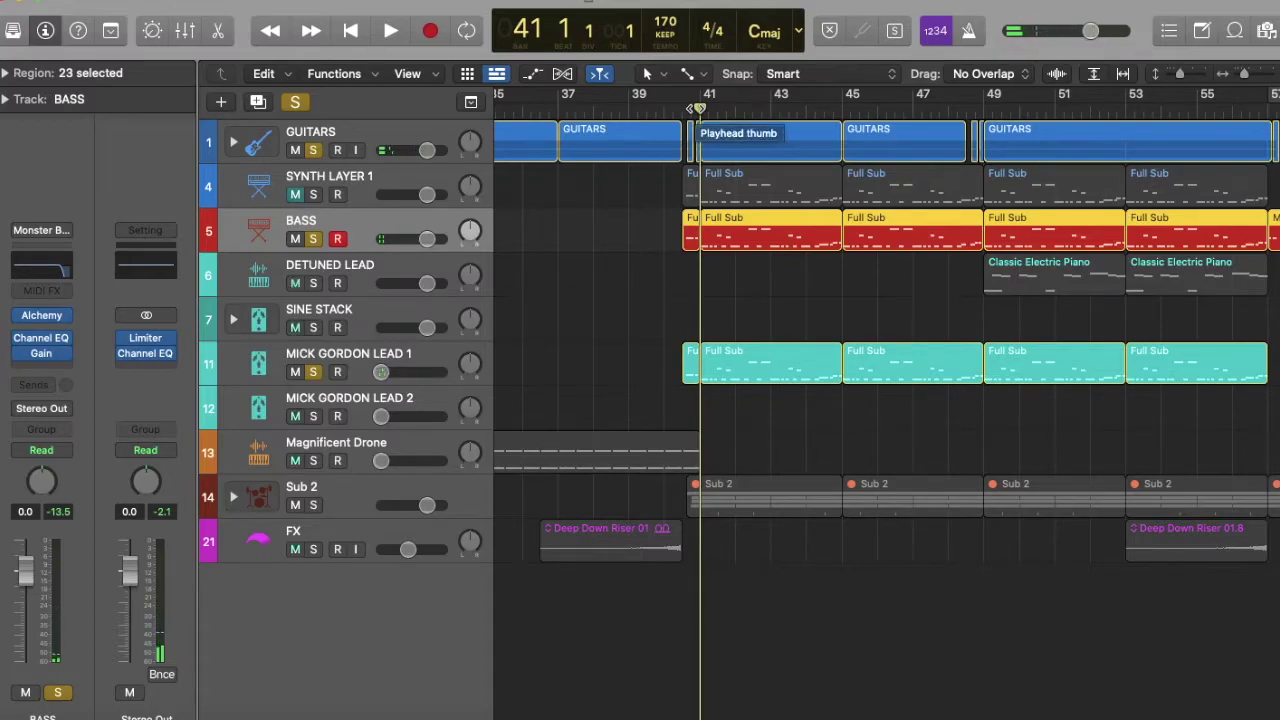
Solo SYNTH LAYER 1 and clear the solos on GUITARS, BASS and MICK GORDON LEAD 1
left_click(311, 196)
left_click(314, 150)
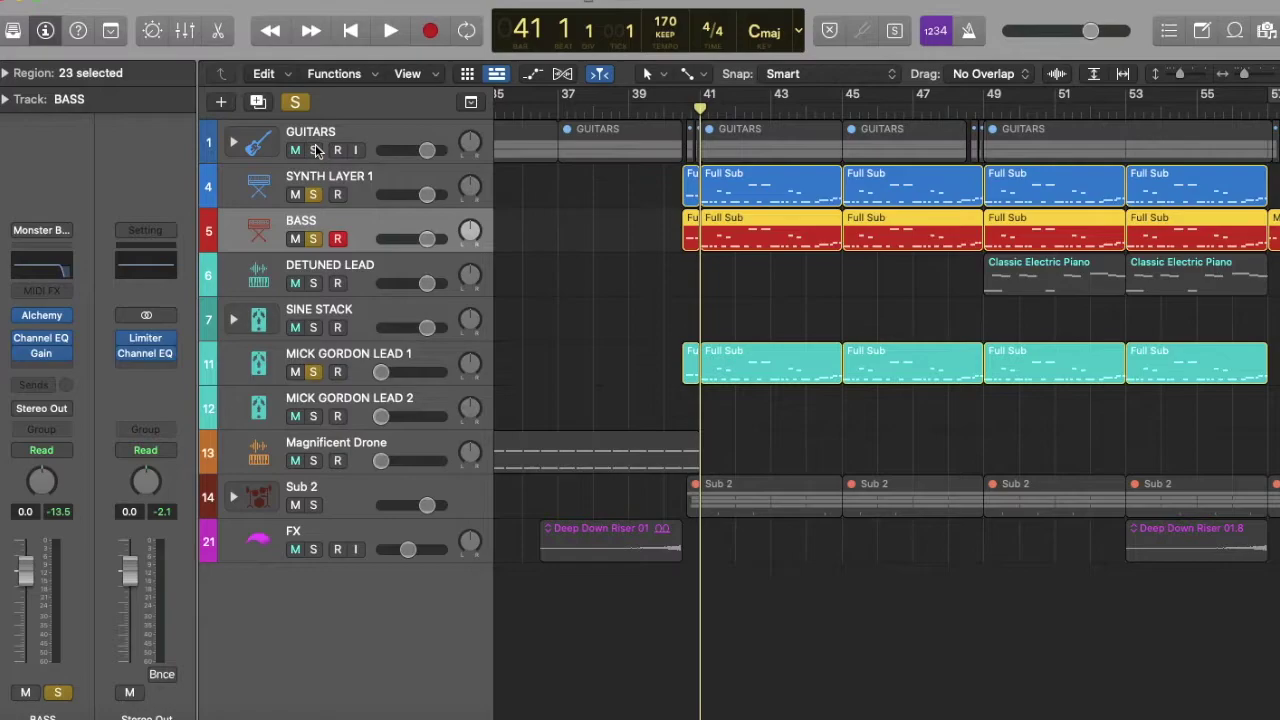
left_click(312, 239)
left_click(313, 372)
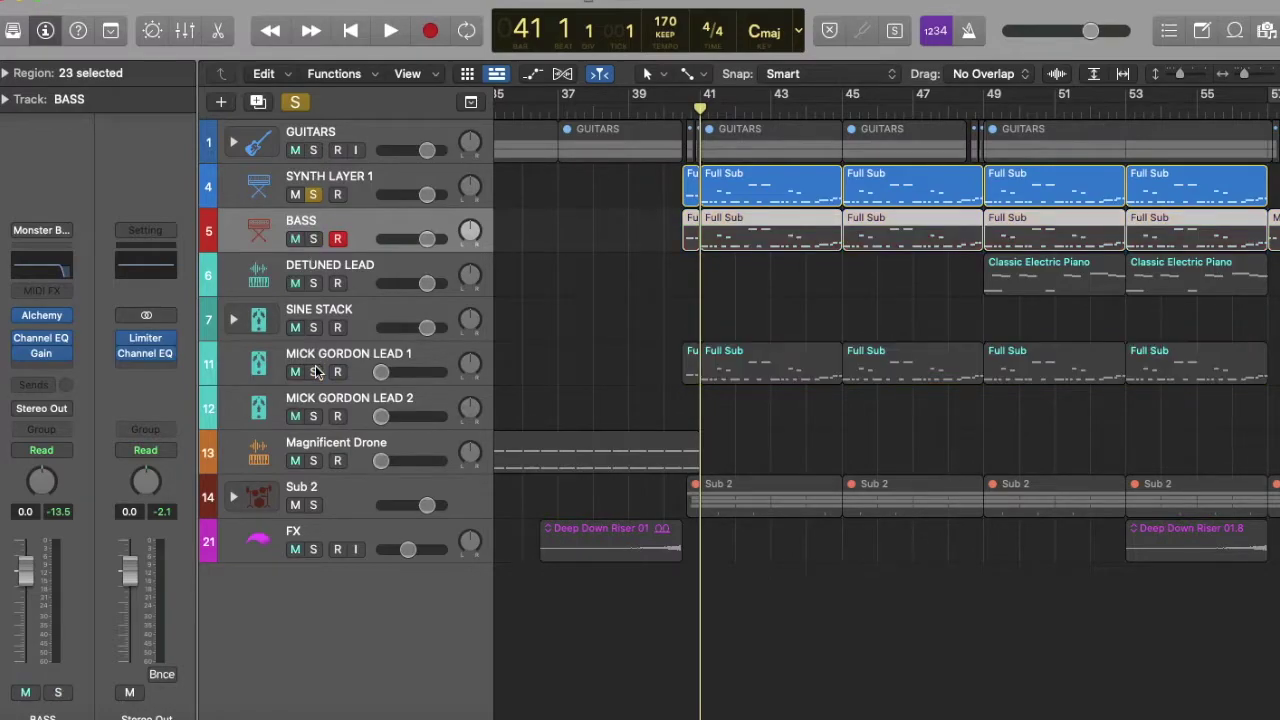
Inspect SYNTH LAYER 1's Alchemy sources, filters and modulation, and audition the soloed track from bar 41
left_click(360, 179)
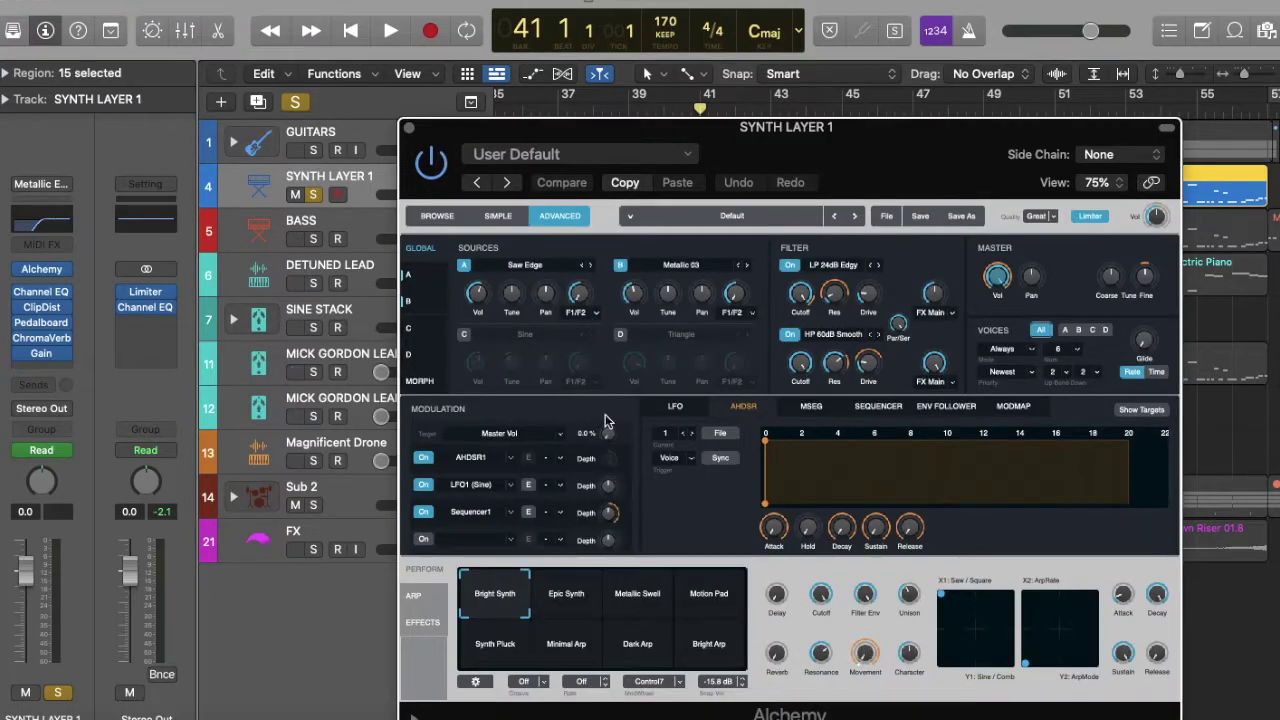
left_click(410, 126)
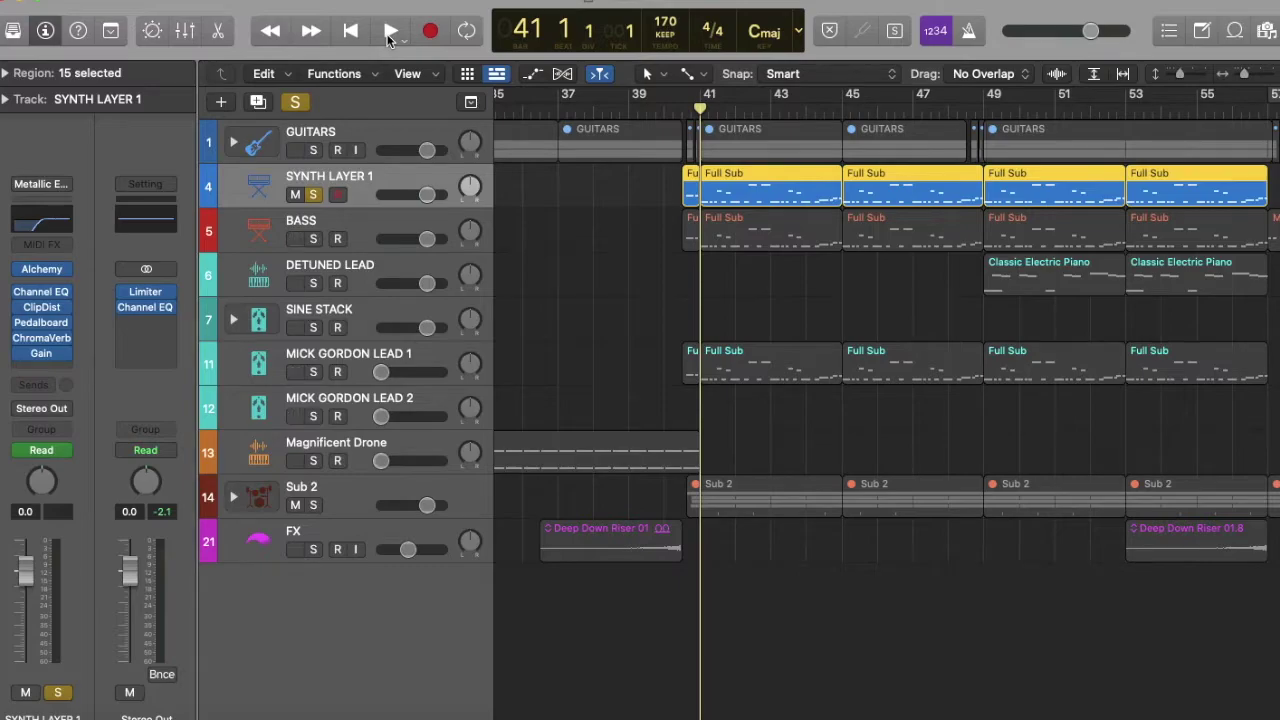
left_click(390, 32)
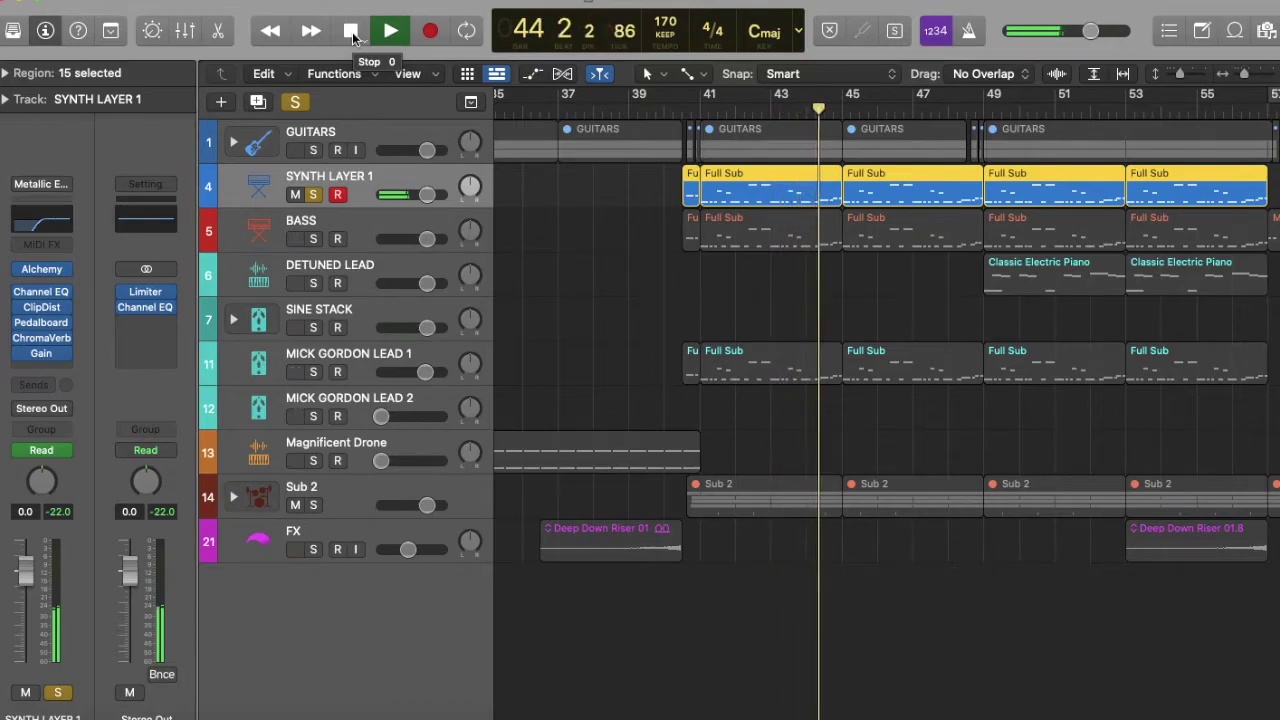
left_click(692, 112)
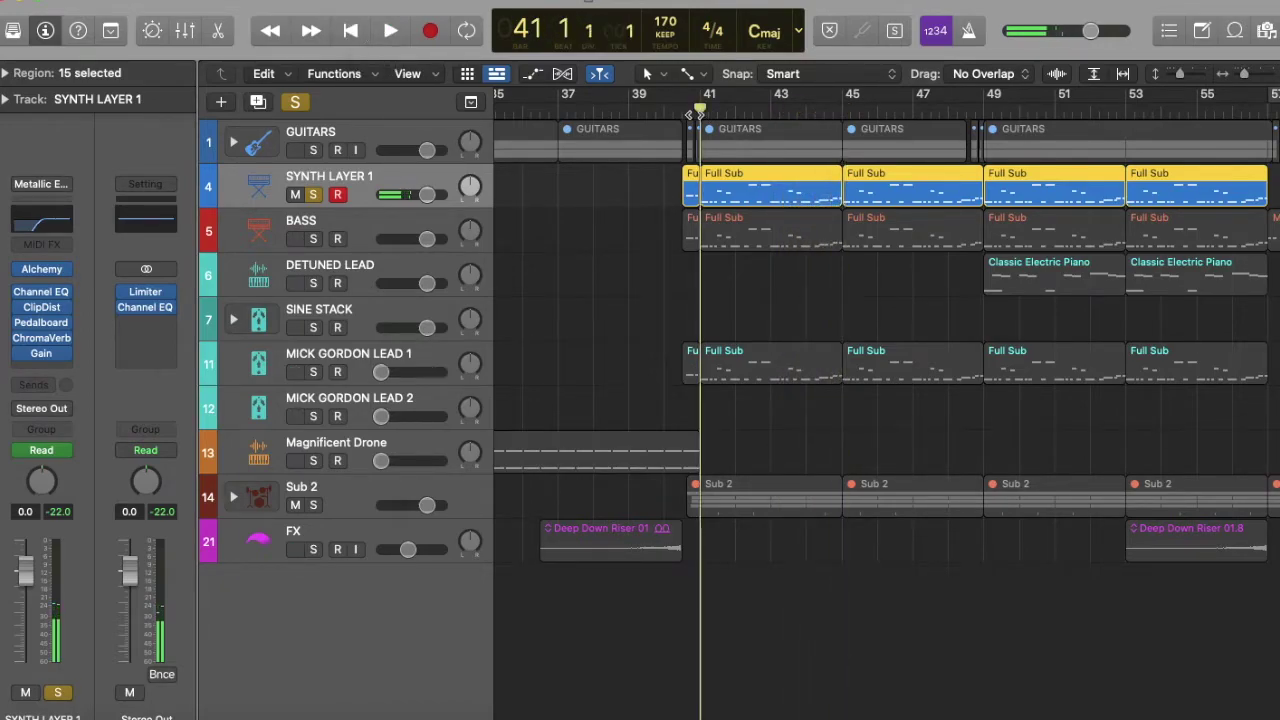
Clear all track solos and play the full arrangement from bar 41 with every layer together
left_click(295, 101)
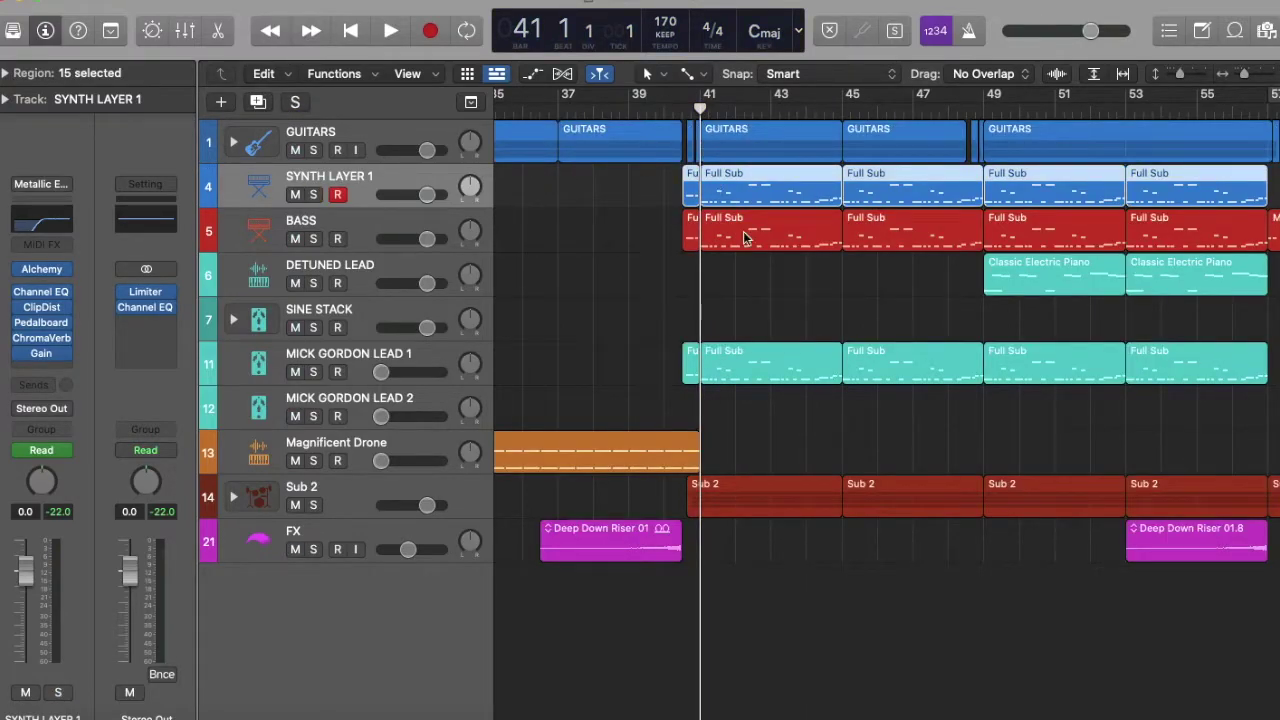
left_click(388, 30)
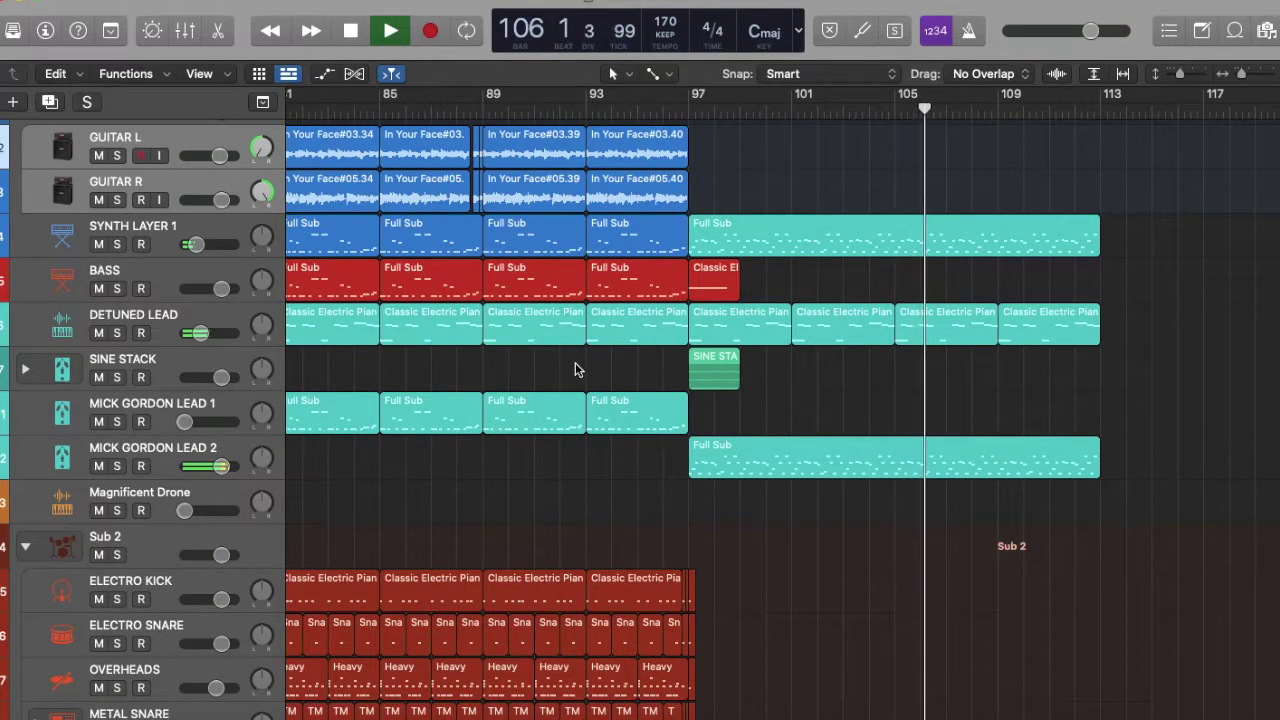
key("space")
Collapse the GUITARS and Sub 2 track stacks for a compact overview of the whole arrangement
scroll(700, 395, "down", 10)
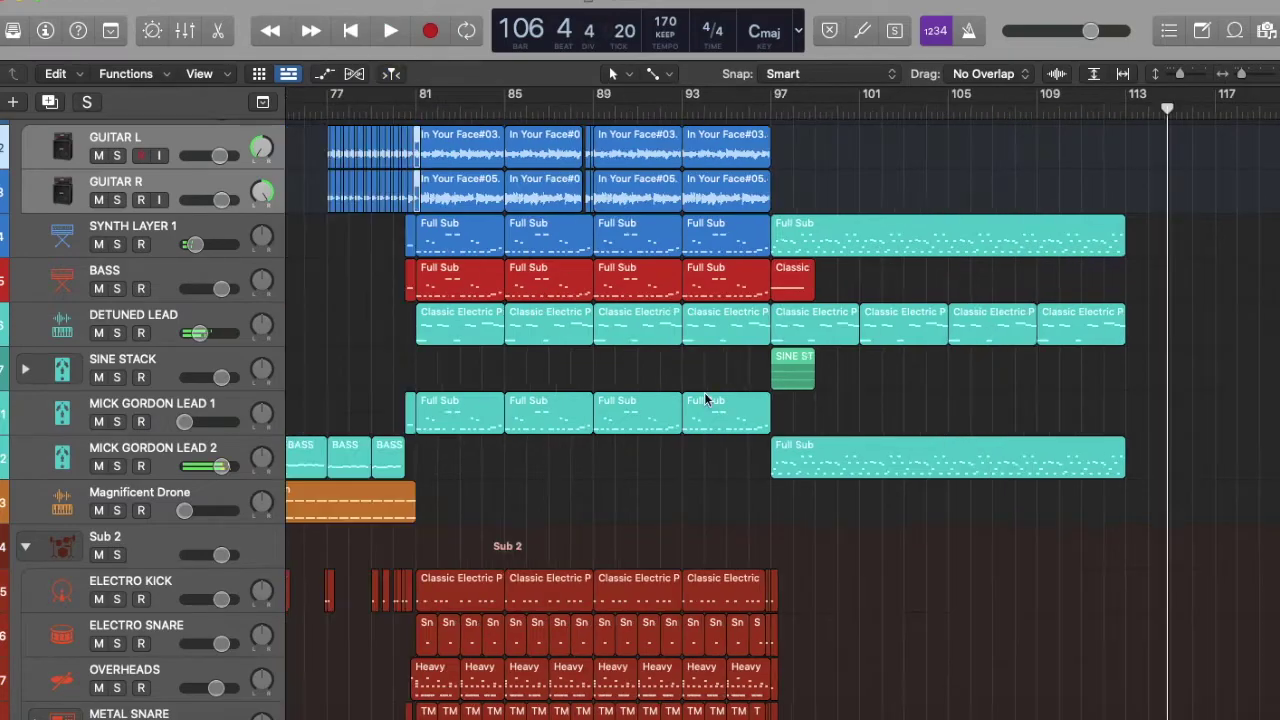
scroll(705, 398, "down", 5)
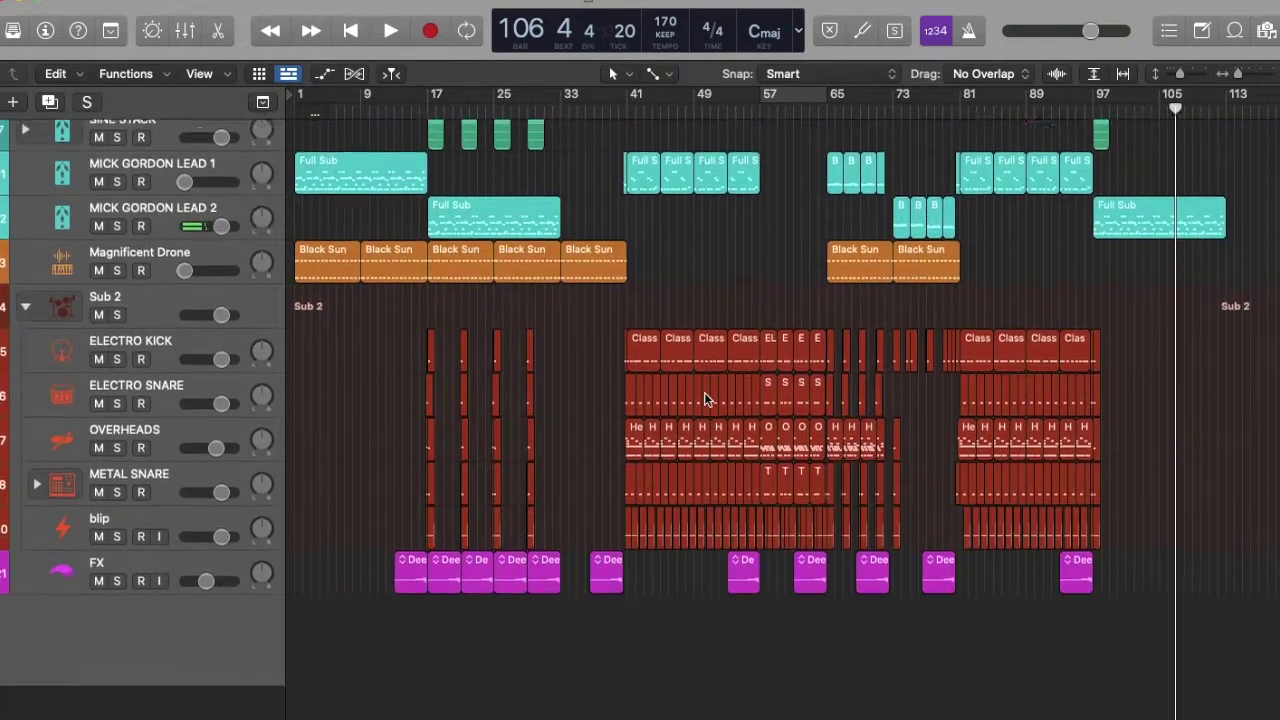
scroll(705, 398, "up", 5)
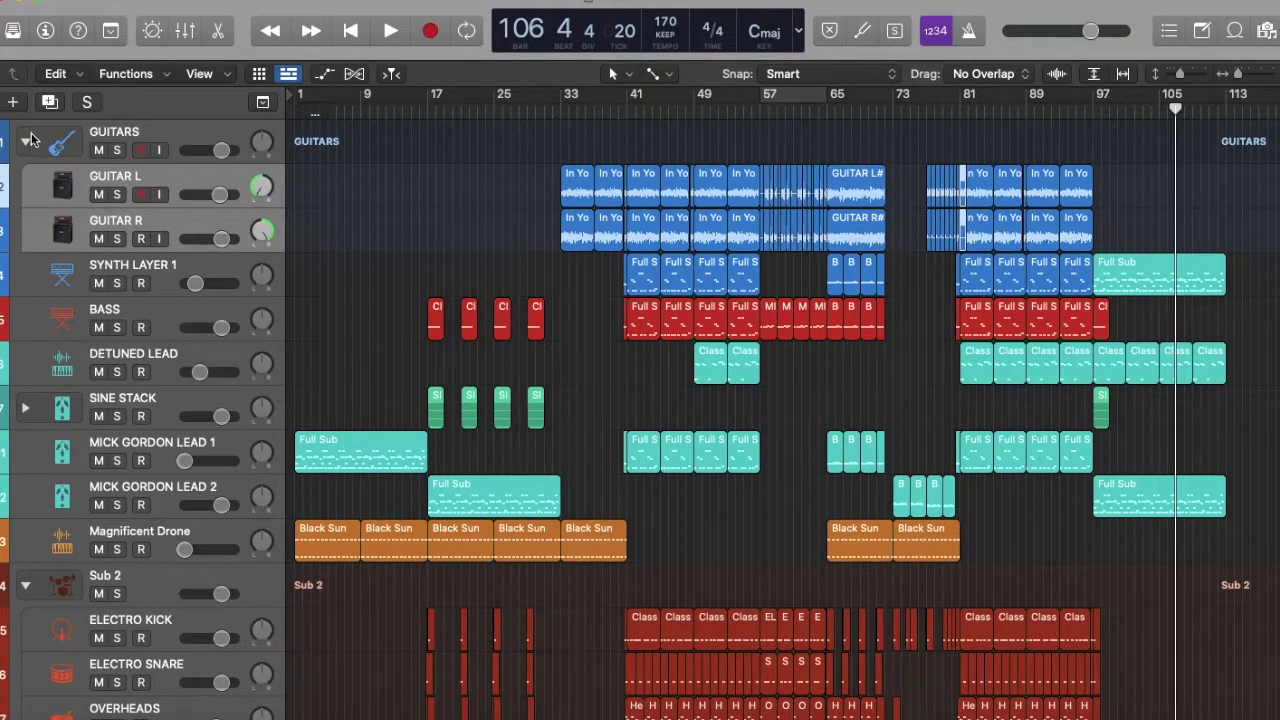
left_click(27, 140)
scroll(471, 242, "down", 4)
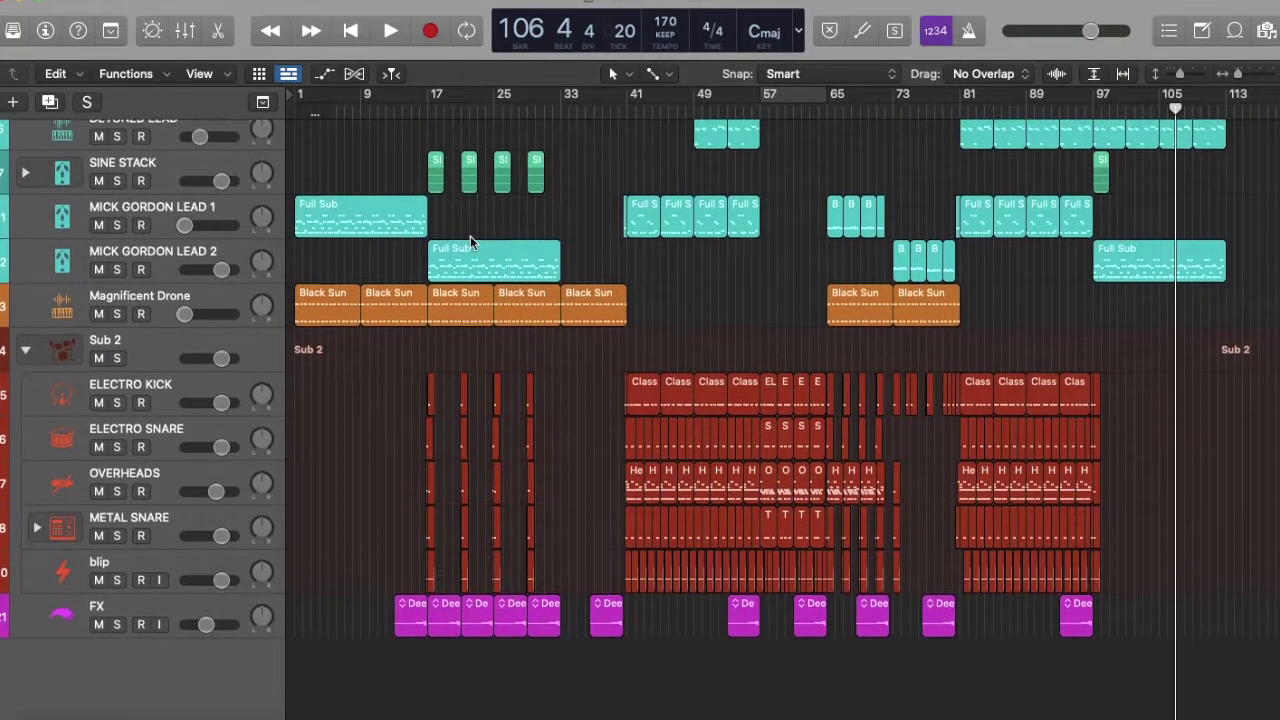
scroll(471, 242, "up", 4)
left_click(25, 497)
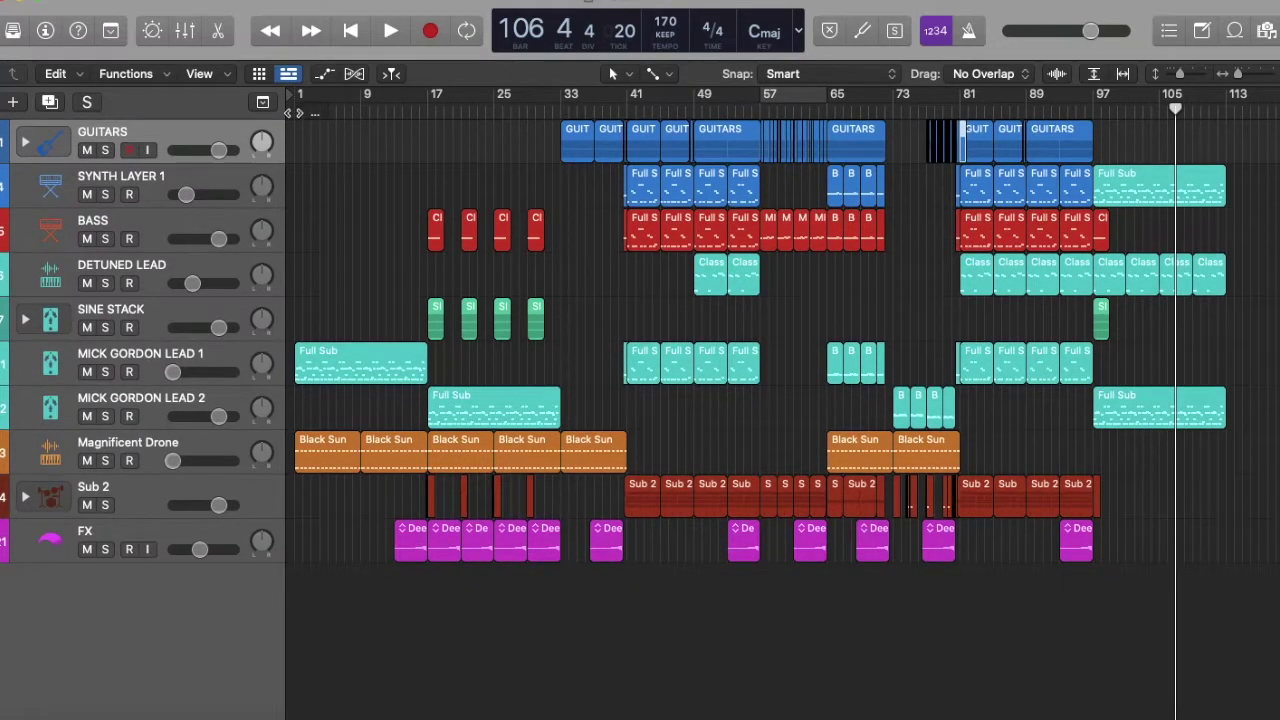
Return the playhead to bar 1 and select the GUITARS track
left_click(296, 110)
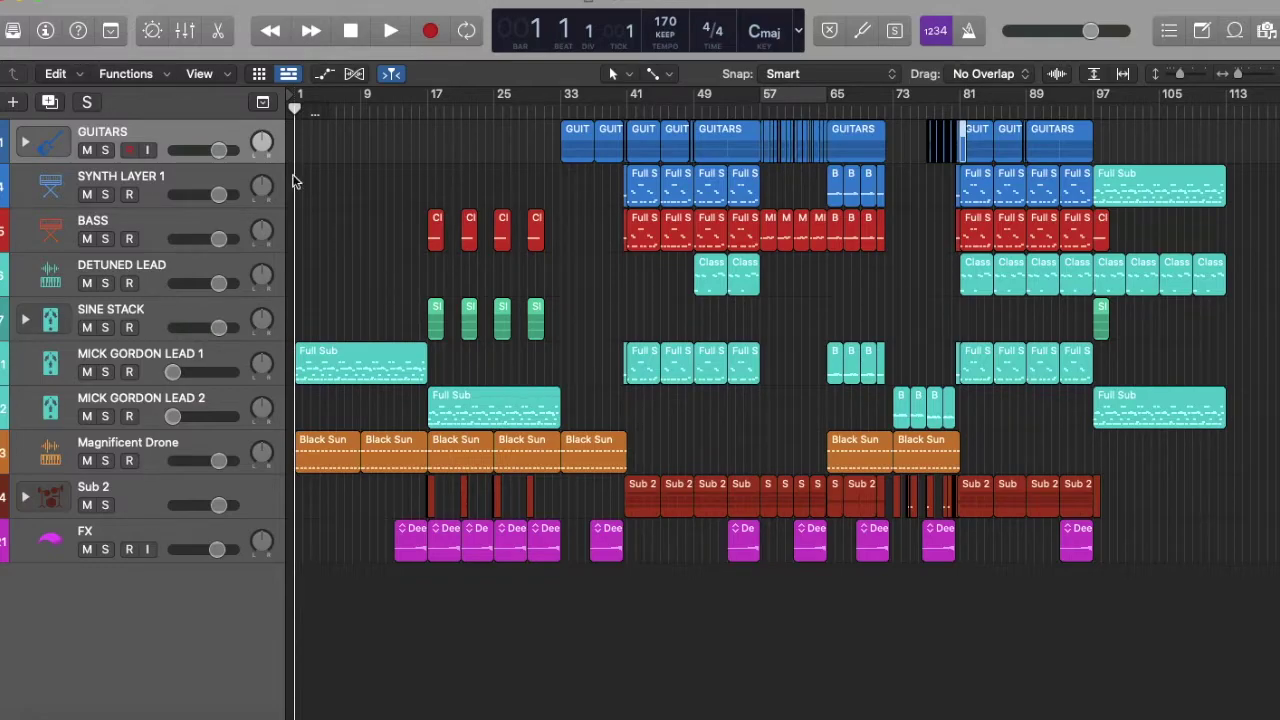
left_click(203, 131)
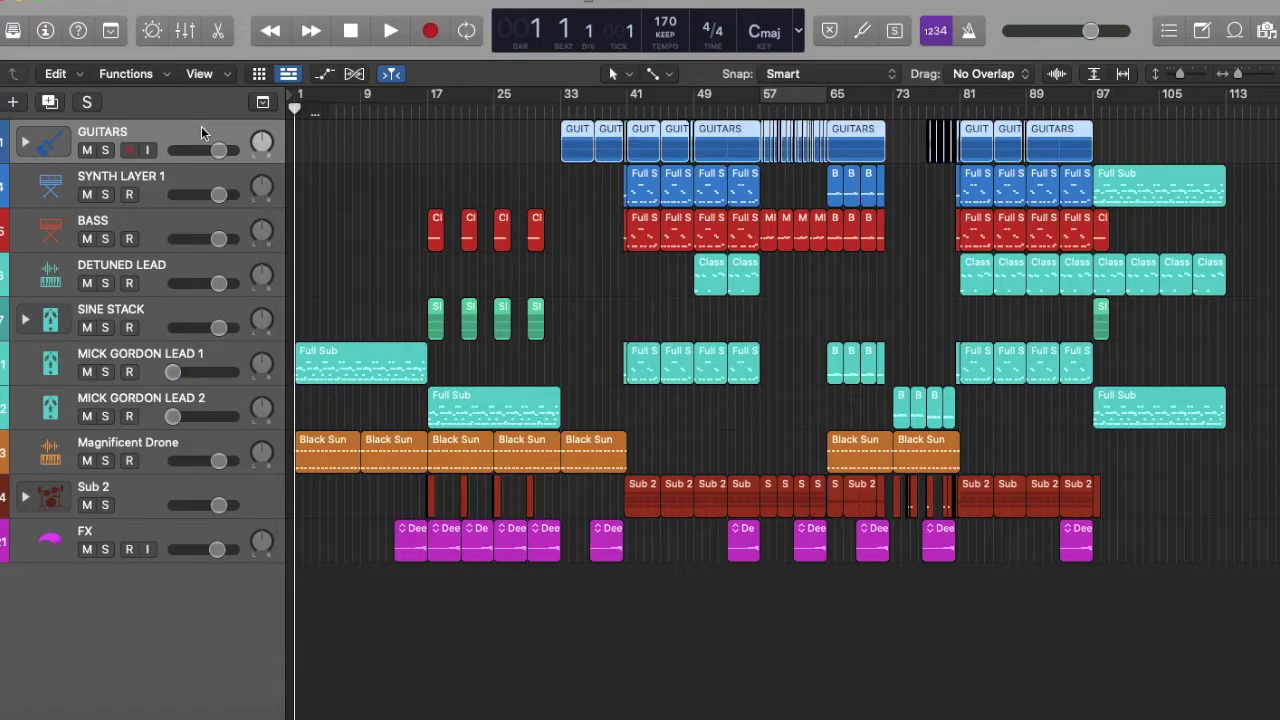
left_click(374, 219)
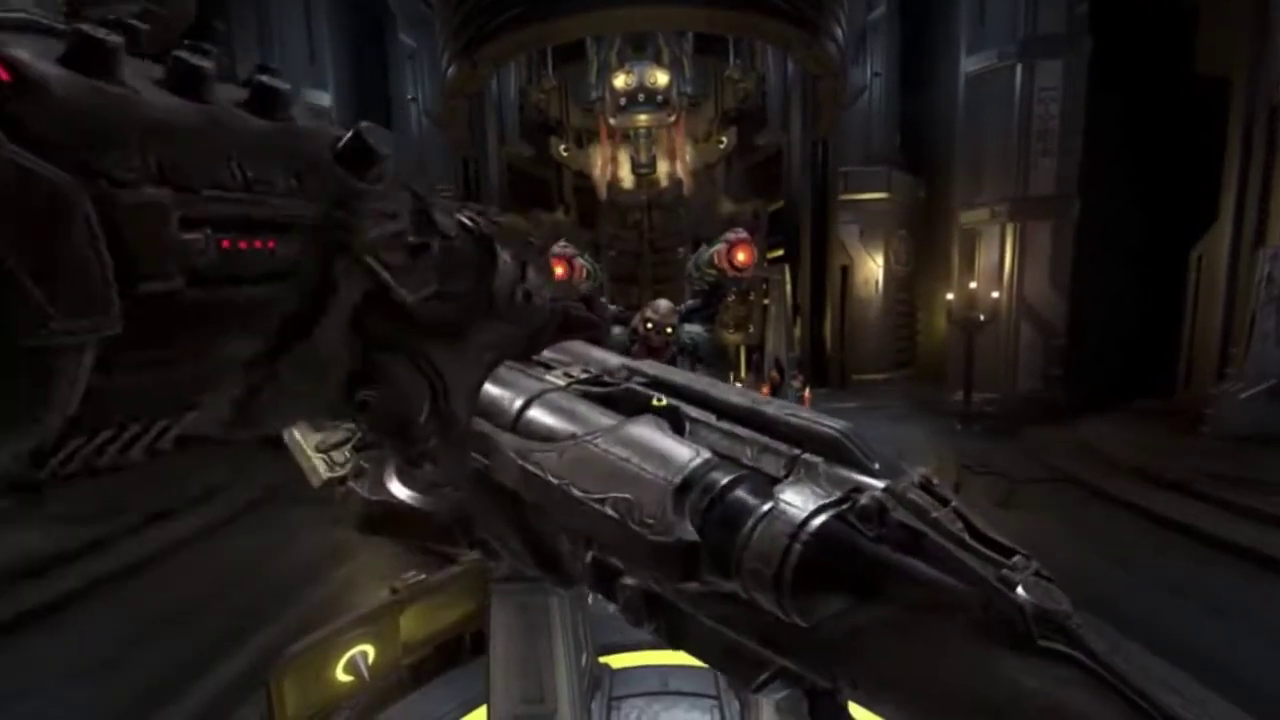
scroll(640, 360, "down", 4)
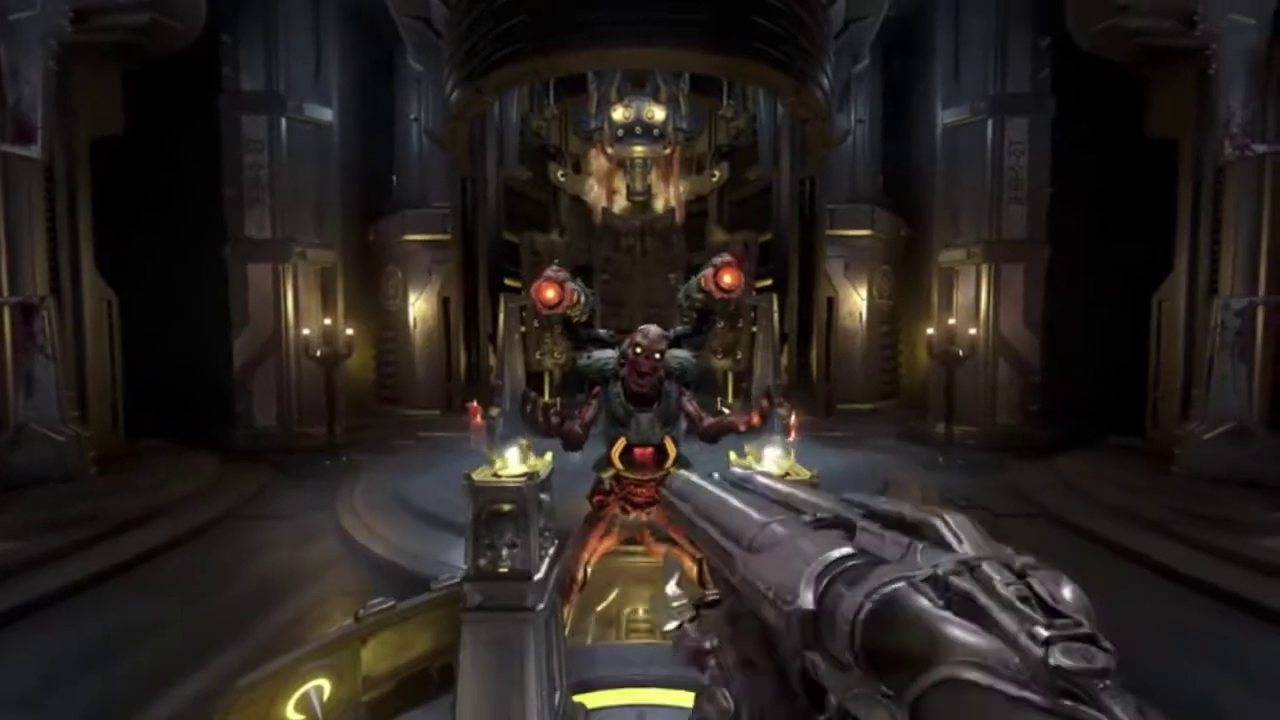
left_click(640, 360)
scroll(640, 360, "down", 1)
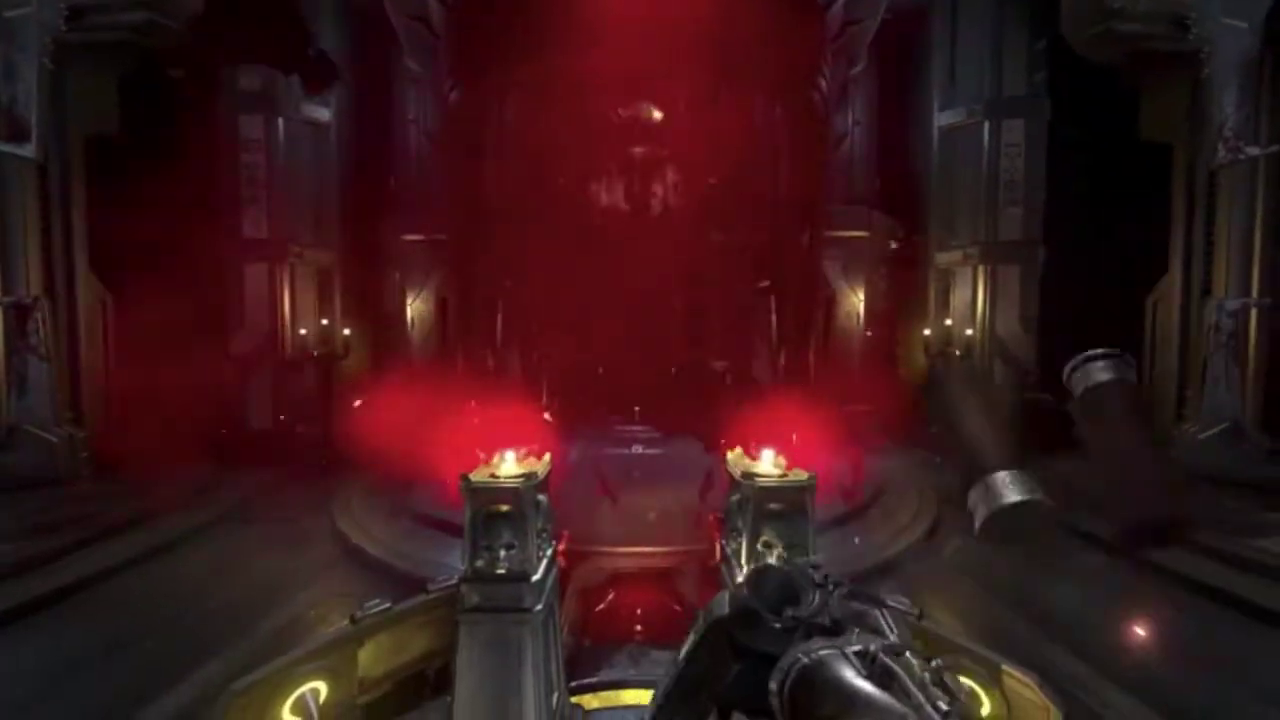
key("w")
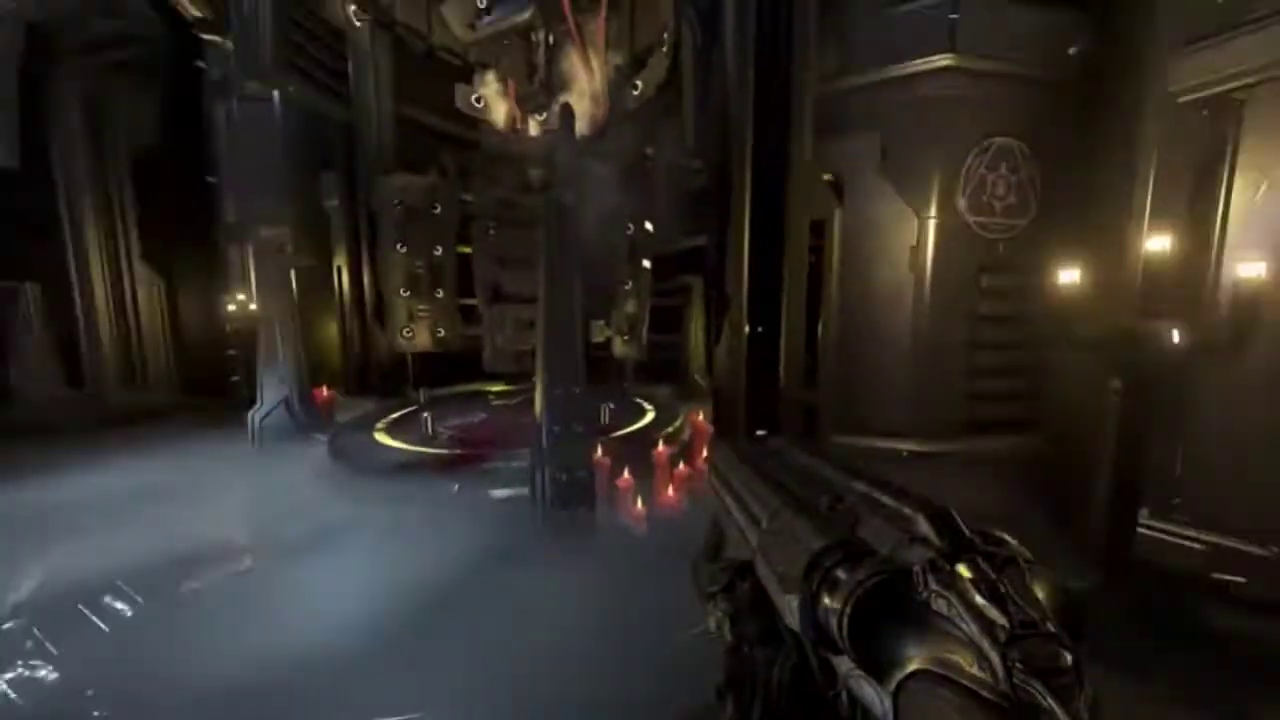
key("w")
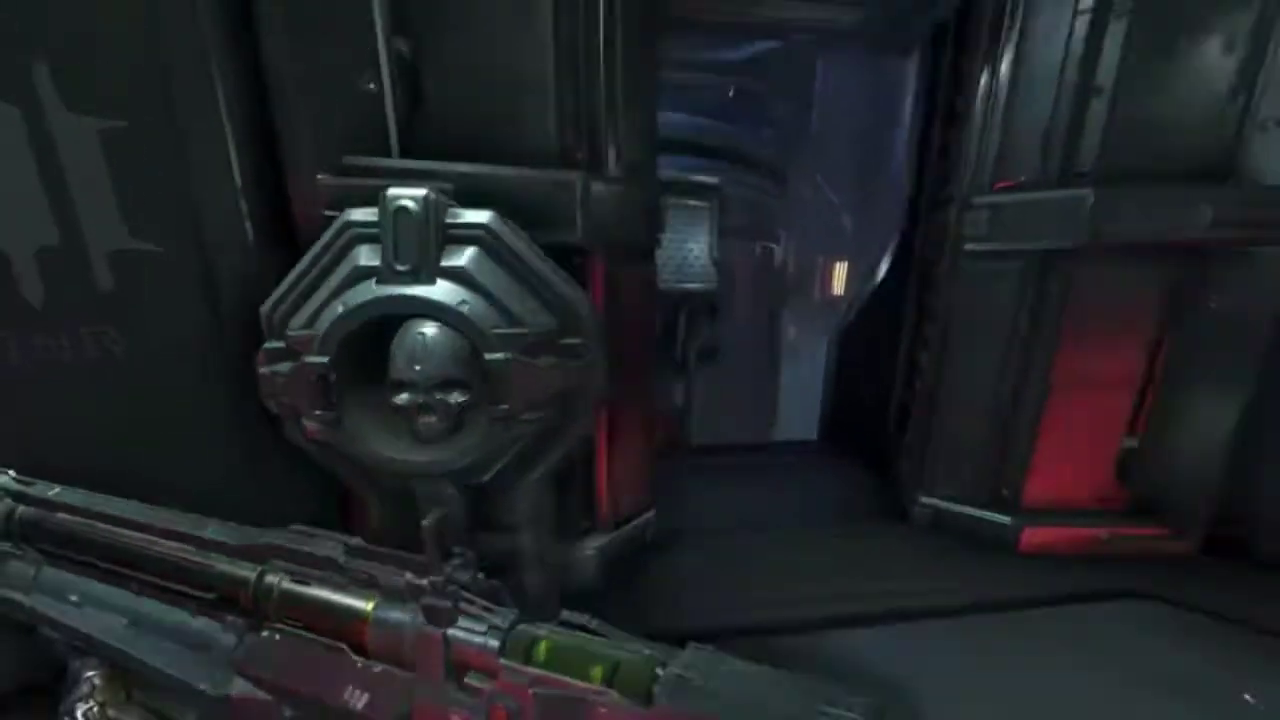
key("w")
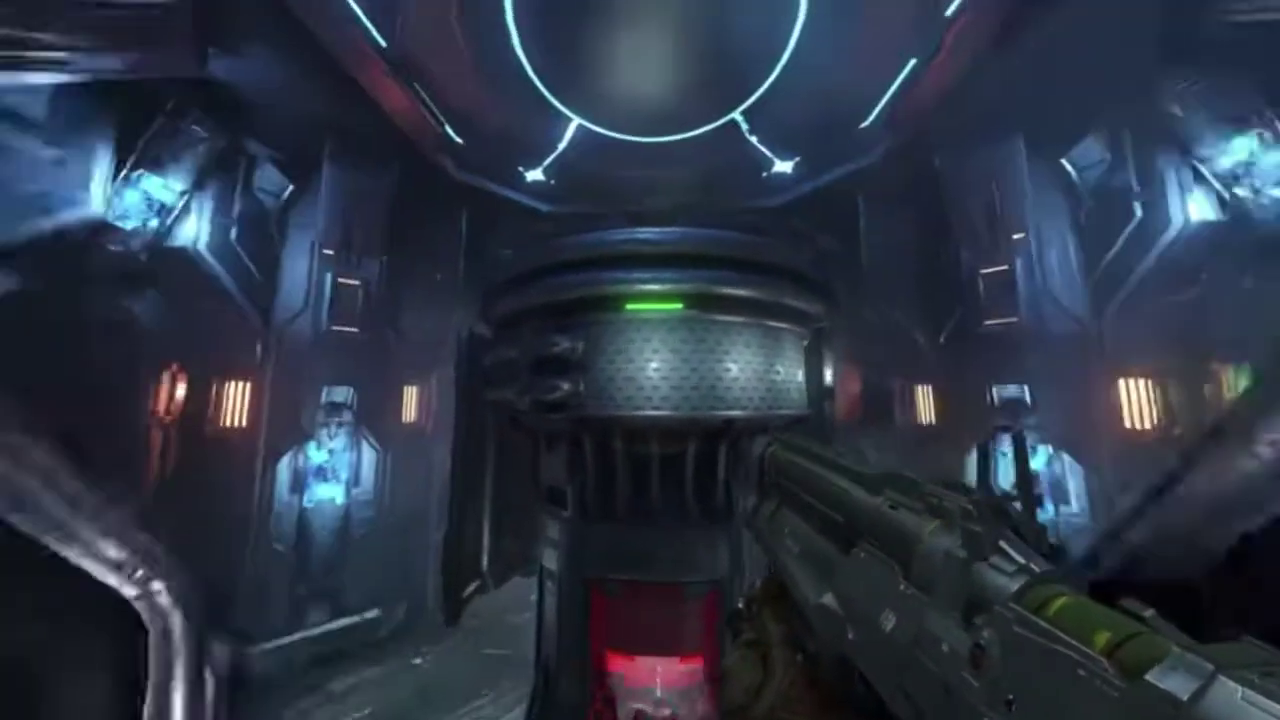
key("w")
key("space")
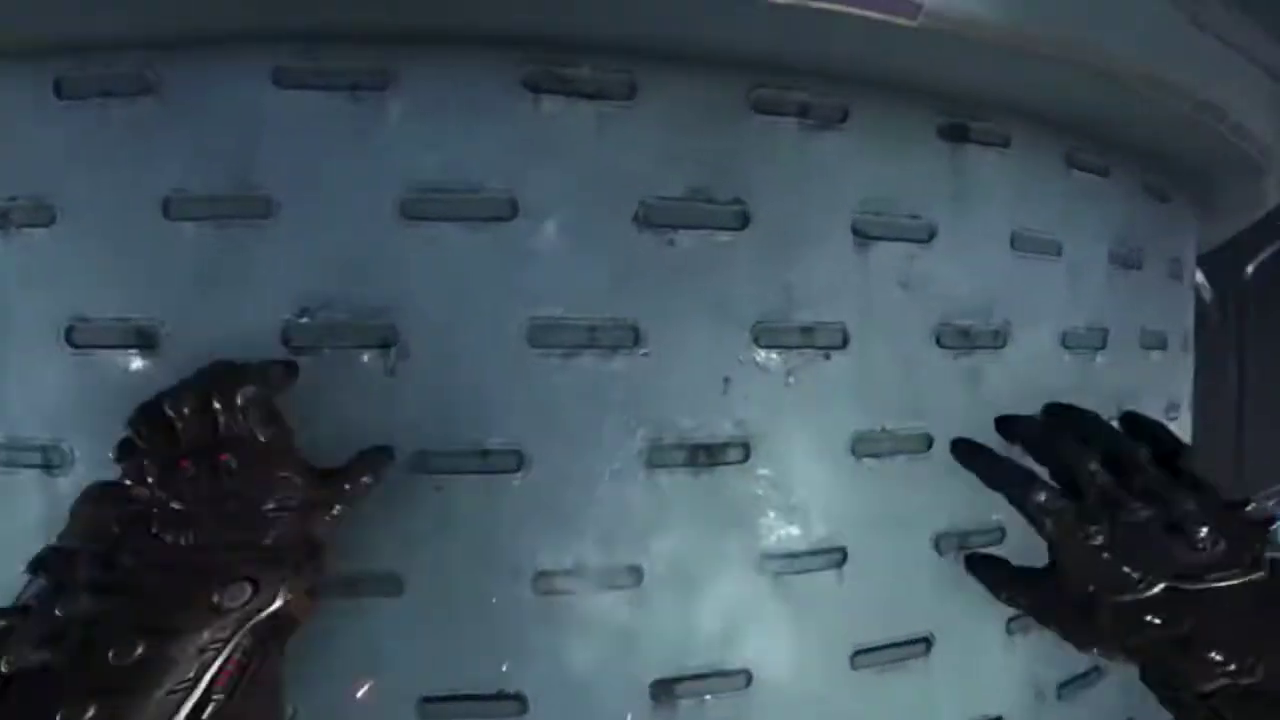
key("w")
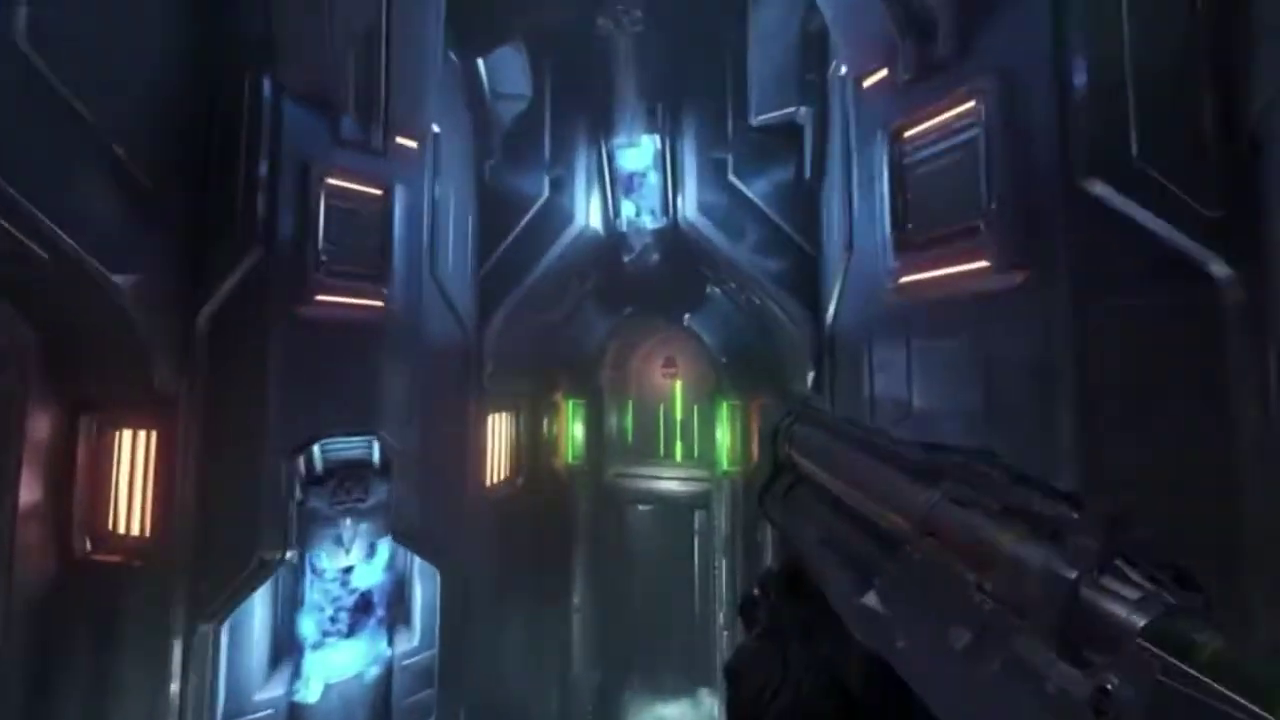
key("w")
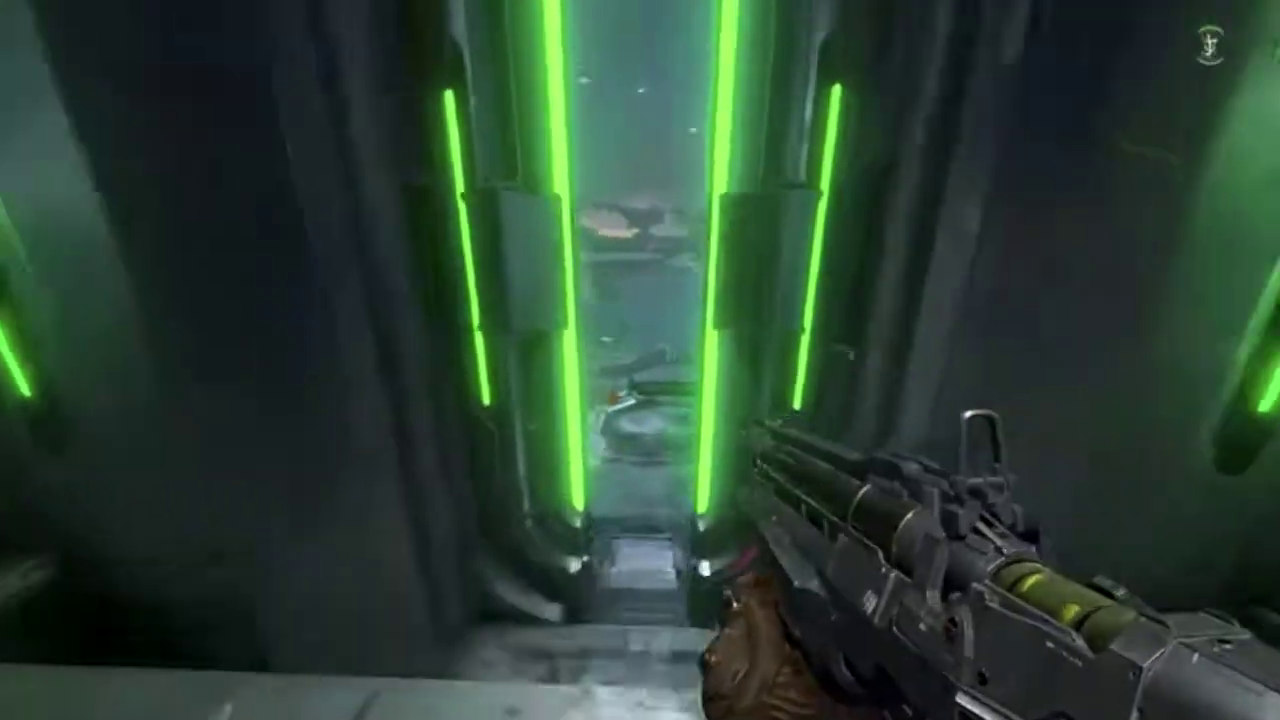